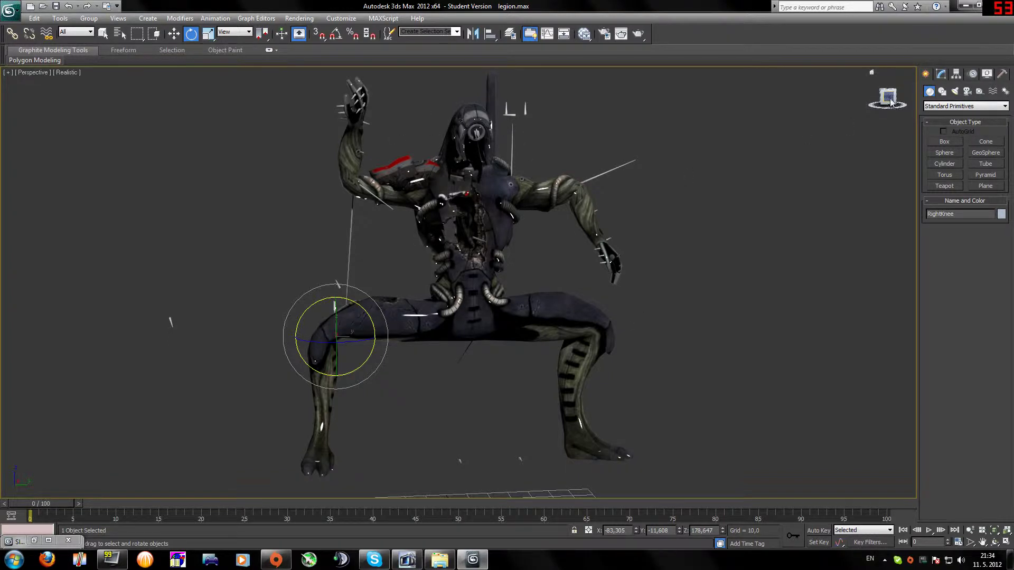
Examine the posed Legion model's torso, arms and knees from several angles and up close
{"action": "middle_click_drag", "start_coordinate": [509, 129], "coordinate": [452, 219], "text": "alt"}
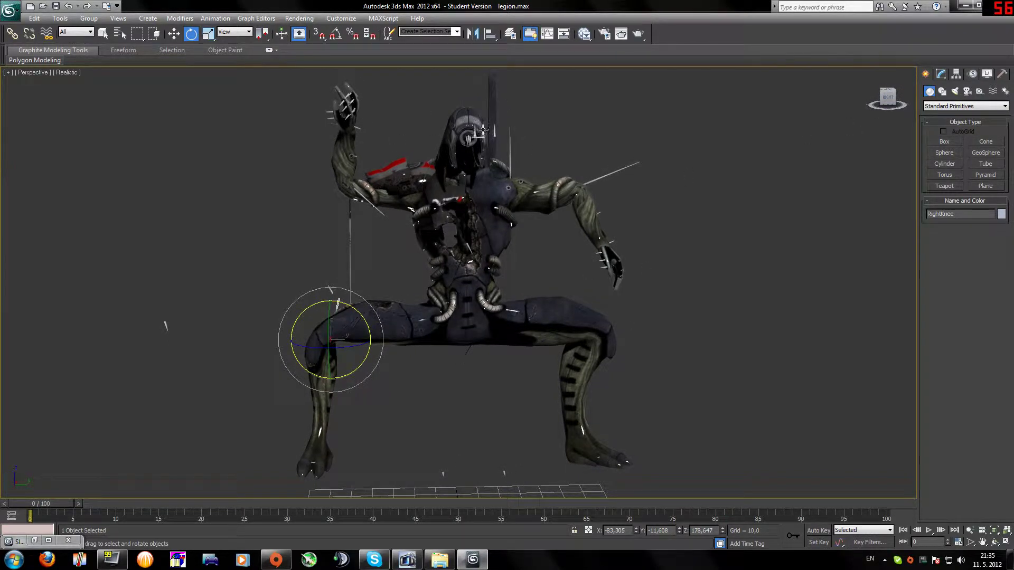
{"action": "left_click_drag", "start_coordinate": [888, 97], "coordinate": [874, 109]}
{"action": "middle_click_drag", "start_coordinate": [391, 351], "coordinate": [469, 355]}
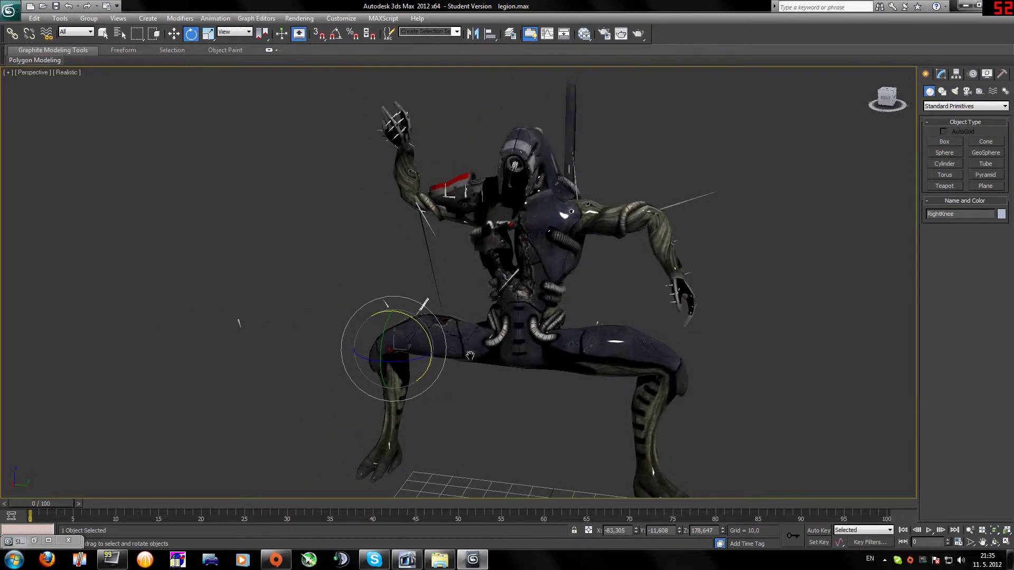
{"action": "scroll", "coordinate": [469, 356], "scroll_direction": "up", "scroll_amount": 3}
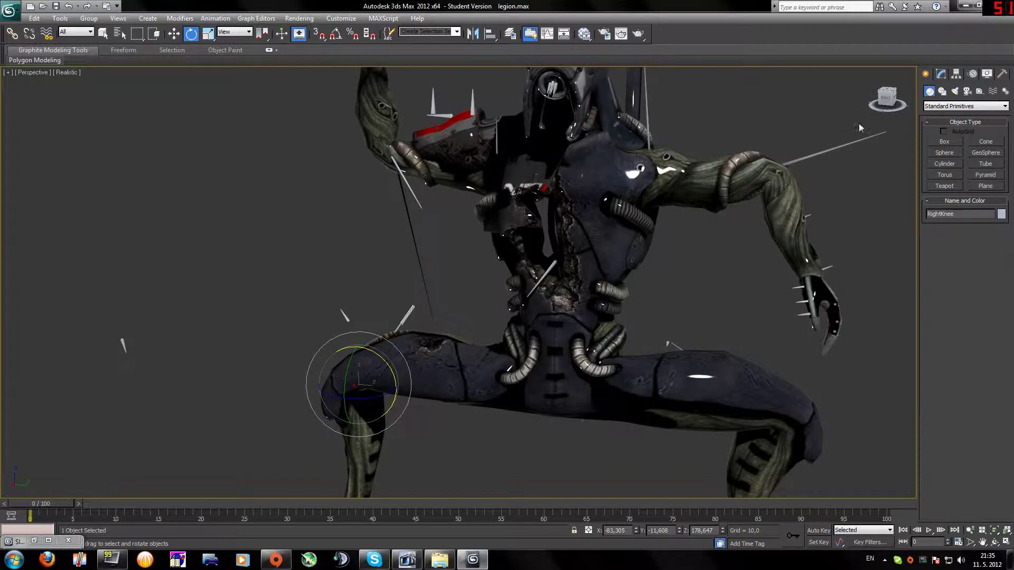
{"action": "left_click_drag", "start_coordinate": [887, 98], "coordinate": [898, 105]}
{"action": "middle_click_drag", "start_coordinate": [702, 260], "coordinate": [609, 270]}
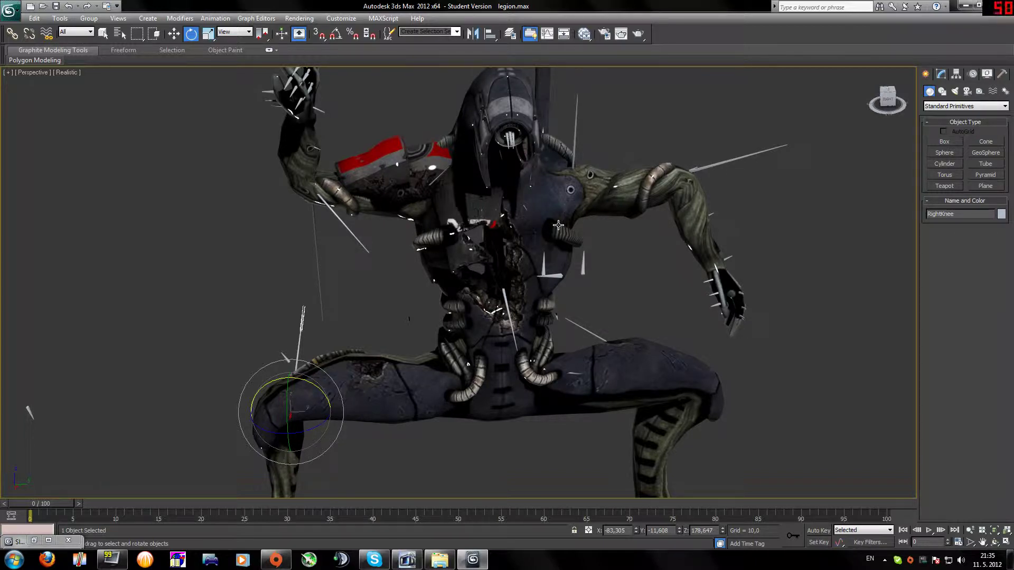
{"action": "mouse_move", "coordinate": [890, 102]}
{"action": "left_mouse_down"}
{"action": "mouse_move", "coordinate": [881, 100]}
{"action": "mouse_move", "coordinate": [889, 98]}
{"action": "left_mouse_up"}
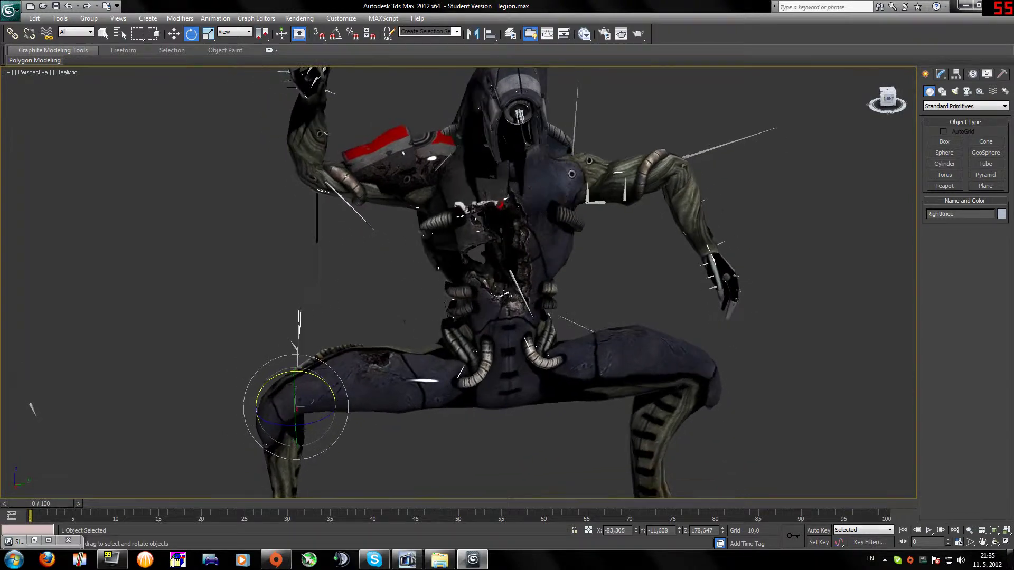
{"action": "middle_click_drag", "start_coordinate": [549, 219], "coordinate": [506, 263]}
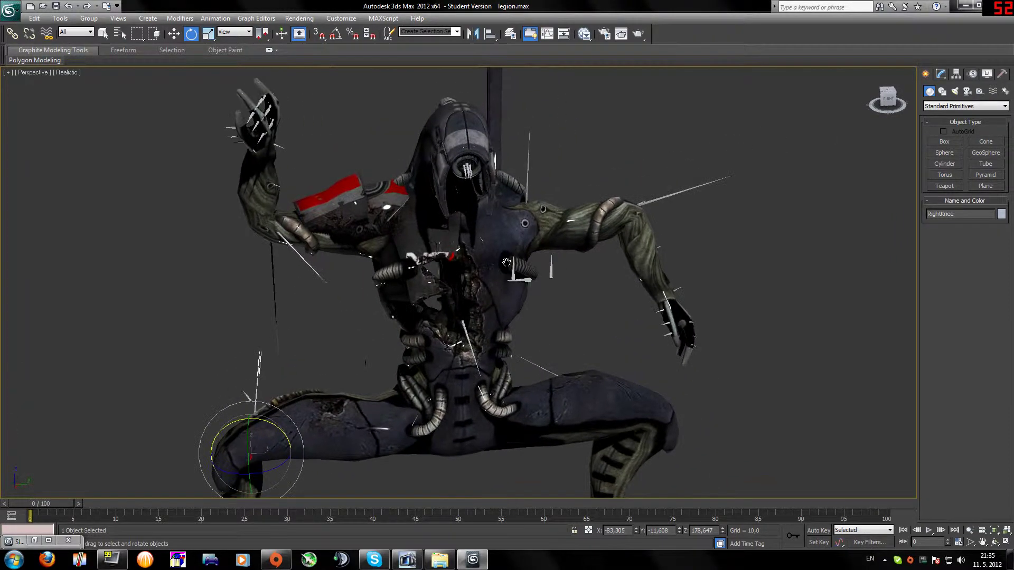
{"action": "scroll", "coordinate": [709, 215], "scroll_direction": "up", "scroll_amount": 5}
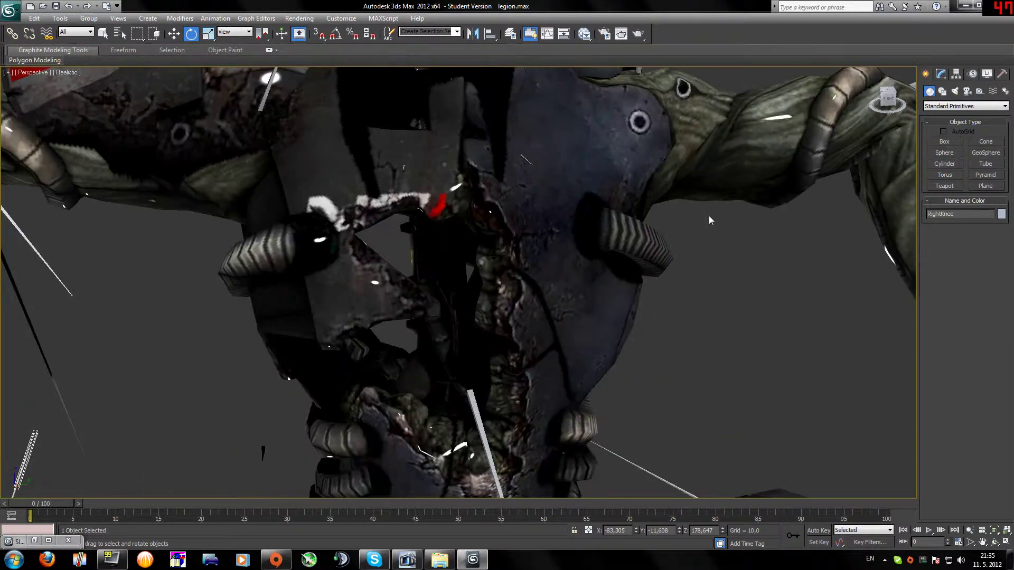
{"action": "scroll", "coordinate": [649, 240], "scroll_direction": "down", "scroll_amount": 3}
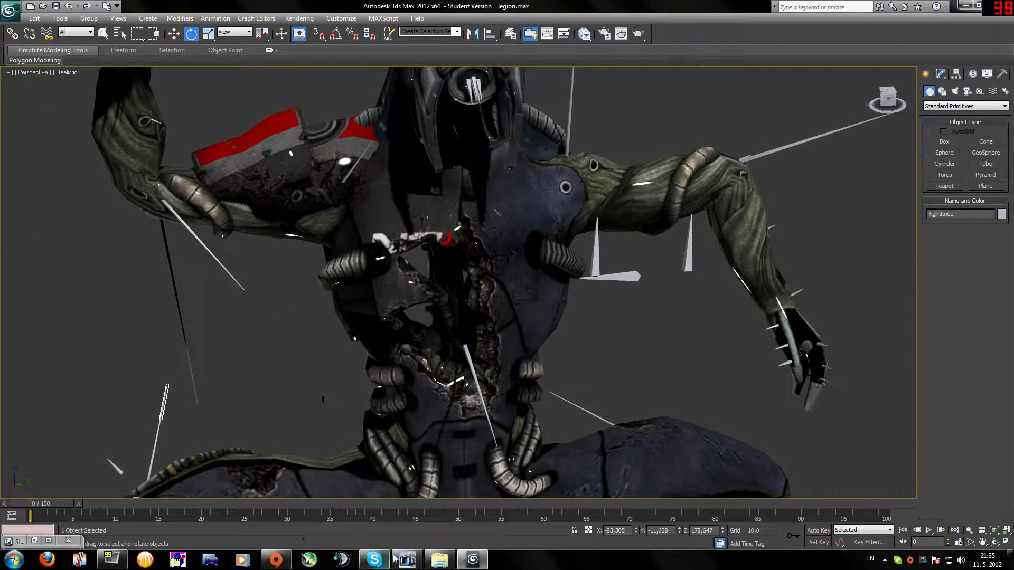
Open the Slate Material Editor at the node network of the arm armour's Standard material
{"action": "left_click", "coordinate": [35, 541]}
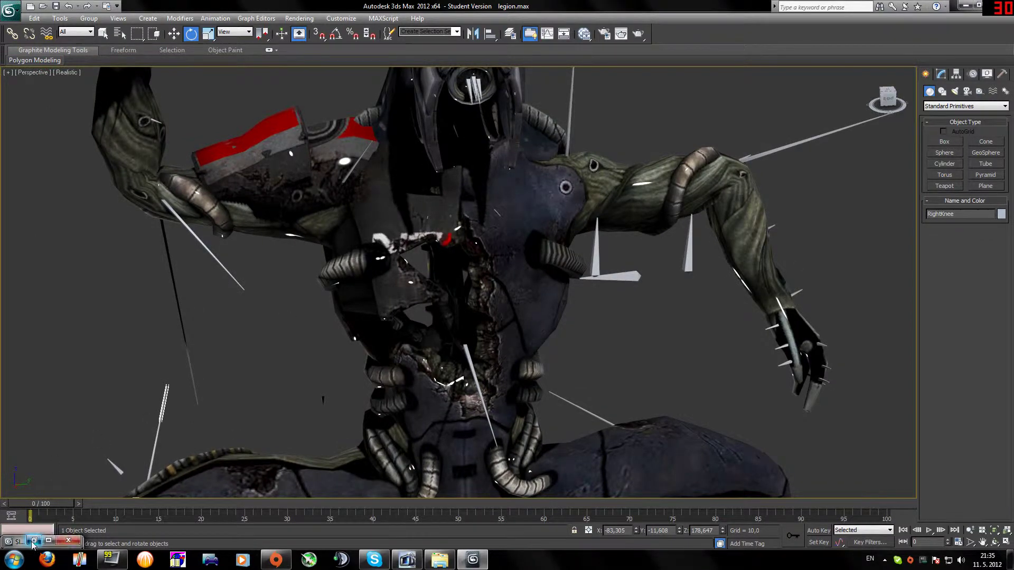
{"action": "middle_click_drag", "start_coordinate": [570, 268], "coordinate": [684, 425]}
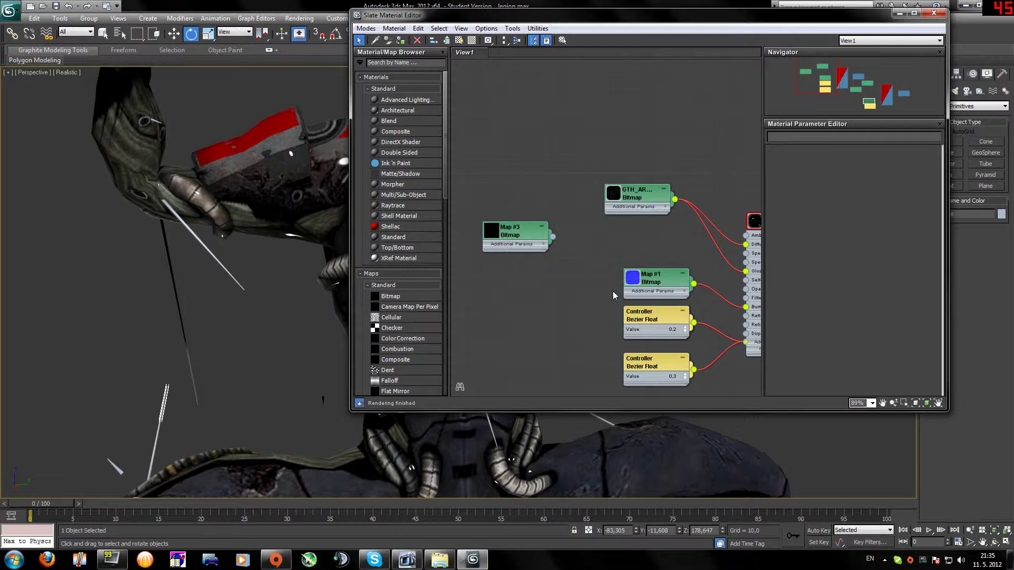
{"action": "middle_click_drag", "start_coordinate": [613, 296], "coordinate": [496, 195]}
{"action": "scroll", "coordinate": [591, 233], "scroll_direction": "down", "scroll_amount": 2}
{"action": "middle_click_drag", "start_coordinate": [625, 270], "coordinate": [708, 319]}
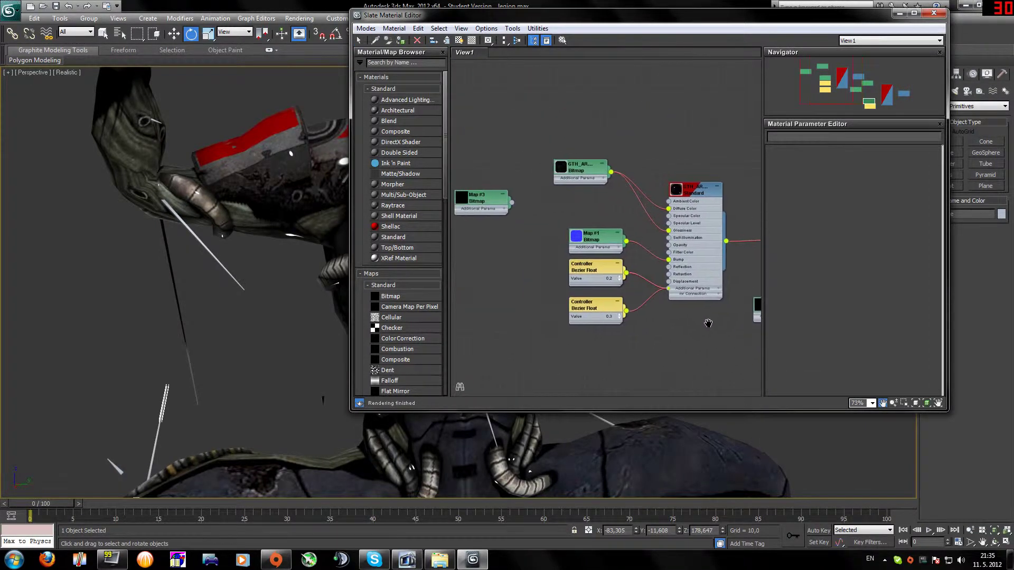
Inspect the GTH_ARM_LGNa_Spec image file behind the unconnected Map #3 bitmap and keep it as the source
{"action": "double_click", "coordinate": [481, 205]}
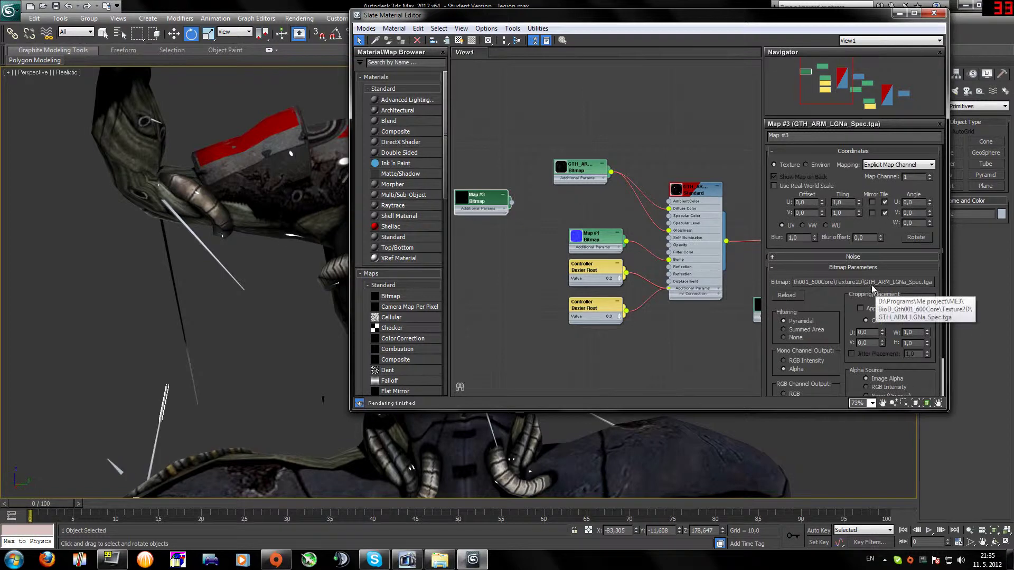
{"action": "left_click", "coordinate": [908, 286]}
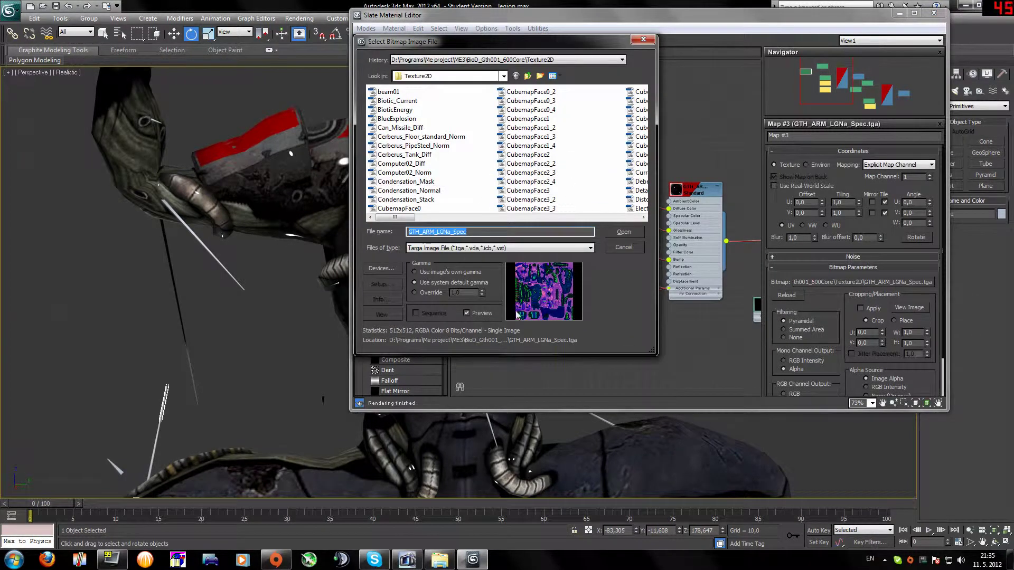
{"action": "left_click_drag", "start_coordinate": [478, 43], "coordinate": [570, 49]}
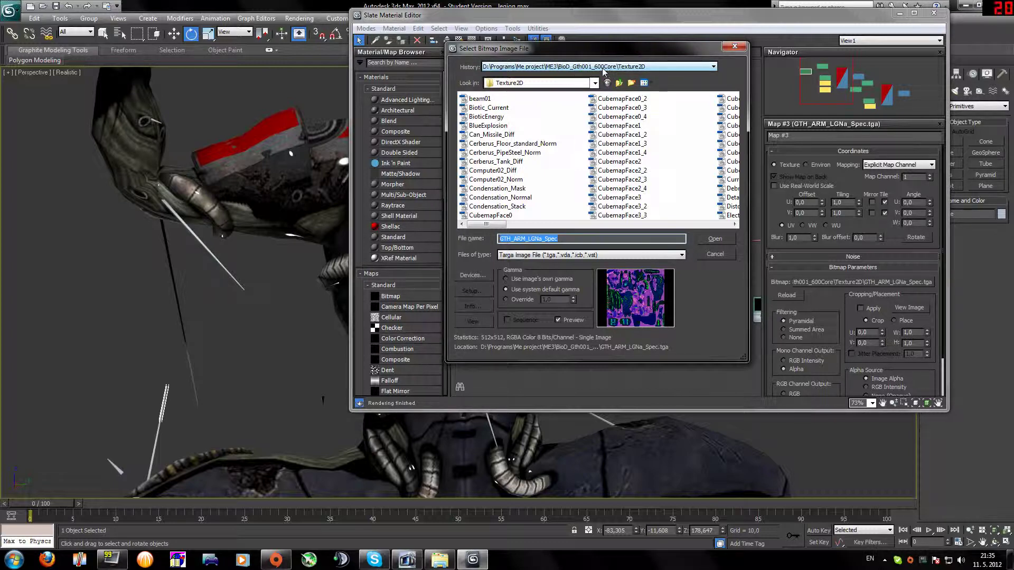
{"action": "left_click_drag", "start_coordinate": [617, 54], "coordinate": [640, 57]}
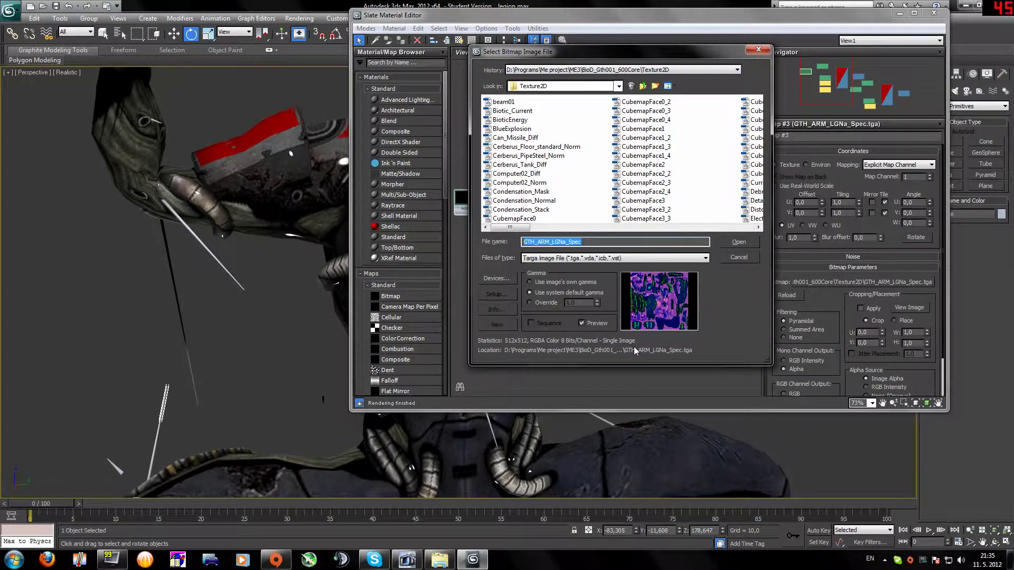
{"action": "left_click", "coordinate": [737, 245]}
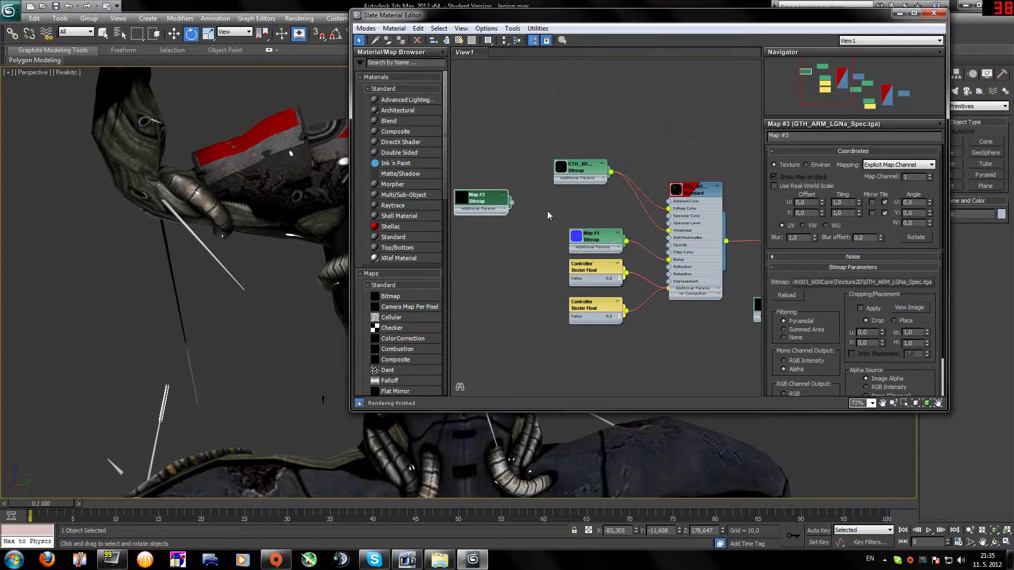
Add an RGB Tint map fed by Map #3 and connect it to the Standard material's Specular Level and Self-Illumination
{"action": "right_click", "coordinate": [548, 215]}
{"action": "mouse_move", "coordinate": [586, 221]}
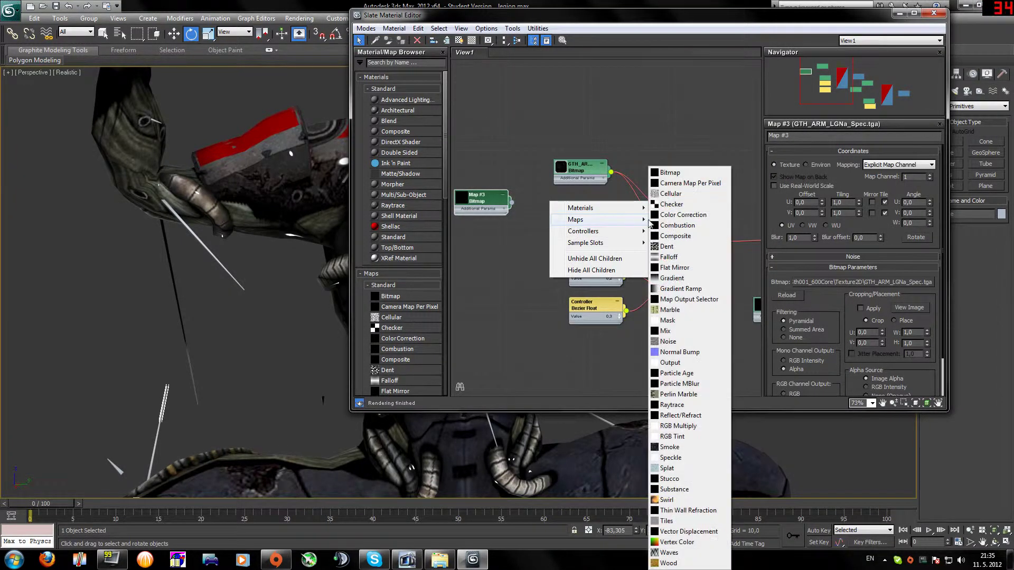
{"action": "left_click", "coordinate": [679, 438]}
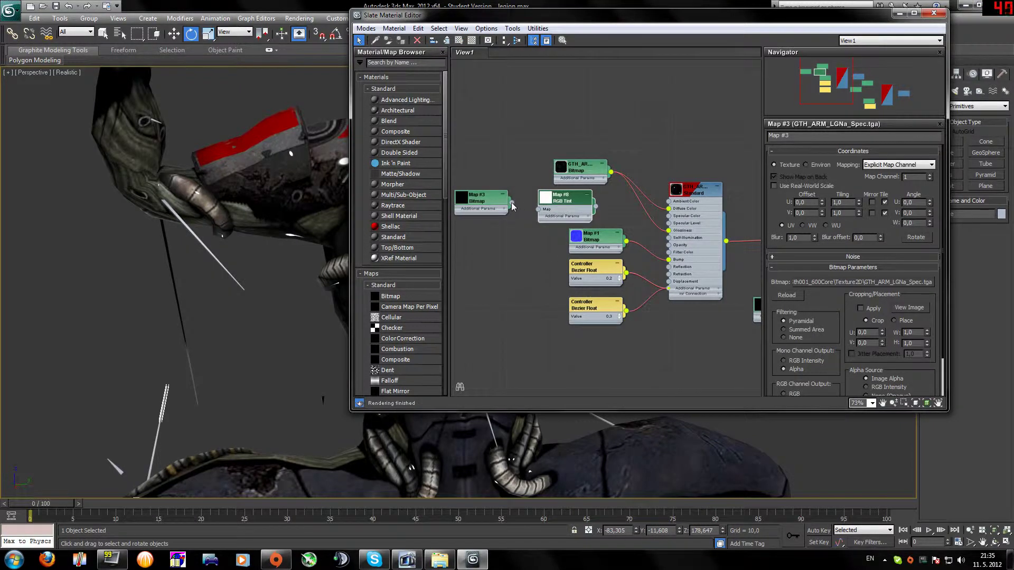
{"action": "left_click_drag", "start_coordinate": [511, 203], "coordinate": [538, 209]}
{"action": "left_click_drag", "start_coordinate": [606, 210], "coordinate": [668, 224]}
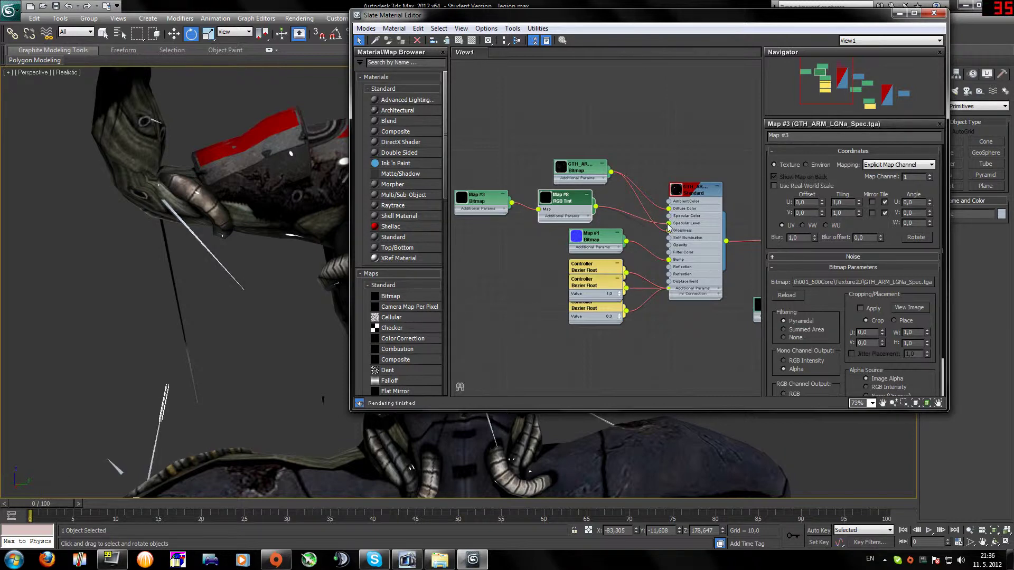
{"action": "left_click_drag", "start_coordinate": [596, 207], "coordinate": [669, 237]}
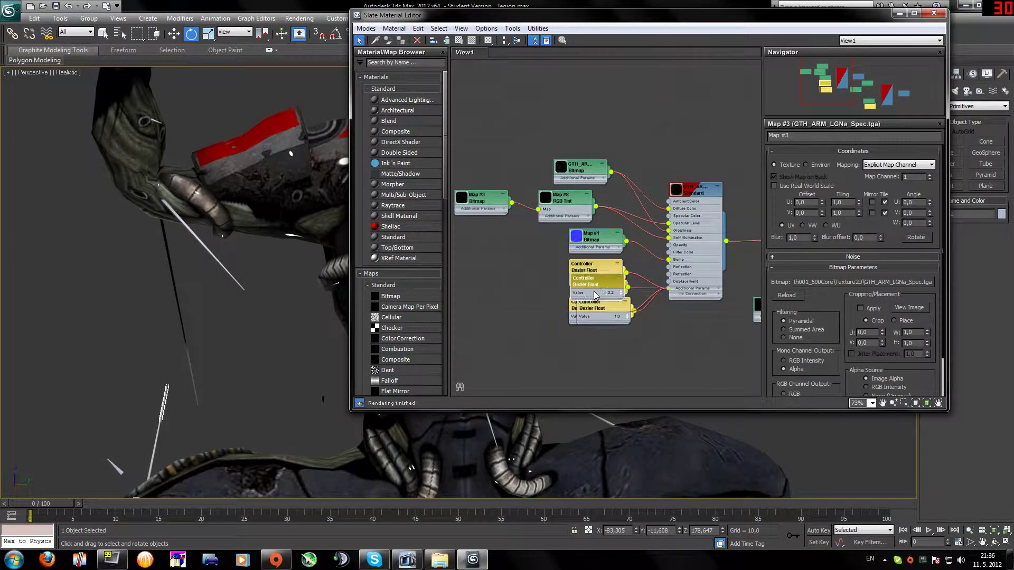
{"action": "mouse_move", "coordinate": [496, 272]}
{"action": "middle_mouse_down"}
{"action": "mouse_move", "coordinate": [539, 267]}
{"action": "mouse_move", "coordinate": [500, 265]}
{"action": "middle_mouse_up"}
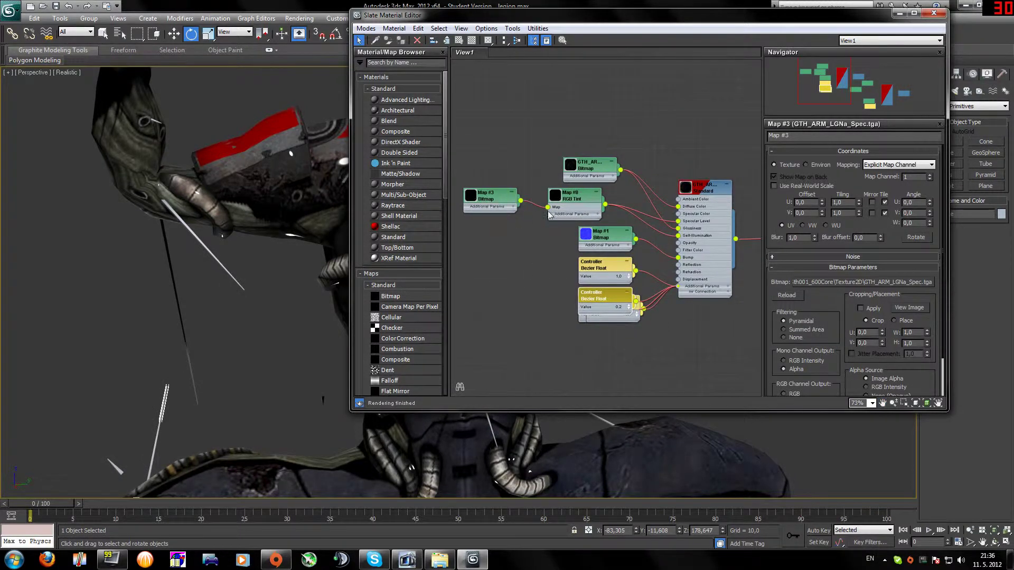
Review the channel output and alpha source settings of the Map #3 specular bitmap
{"action": "left_click", "coordinate": [485, 199]}
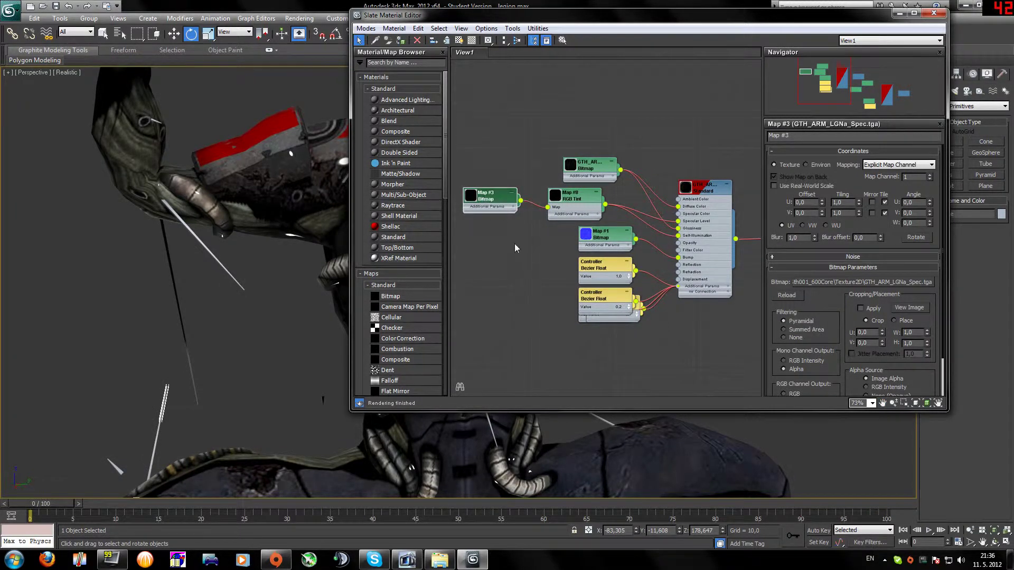
{"action": "middle_click_drag", "start_coordinate": [520, 300], "coordinate": [495, 287]}
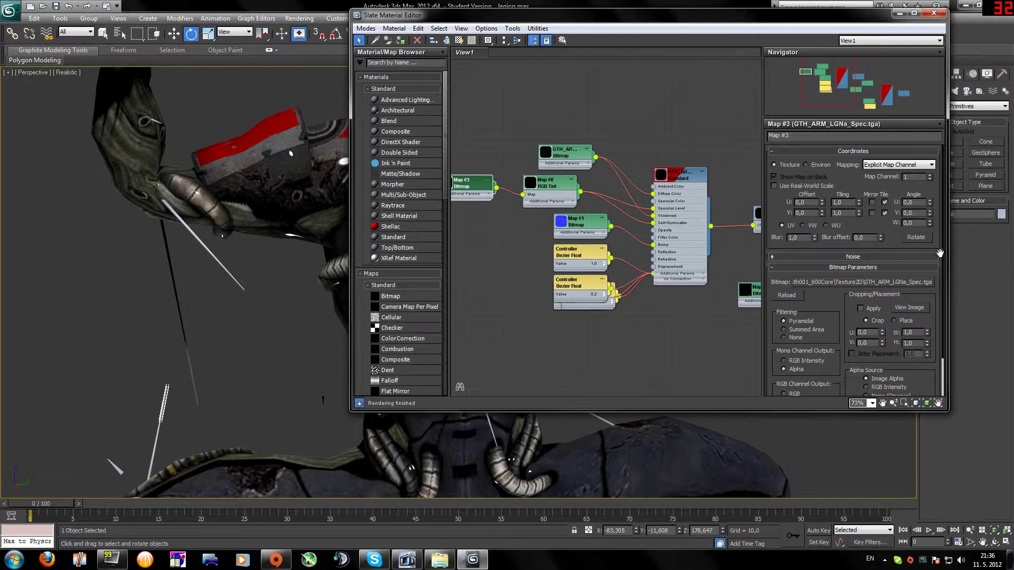
{"action": "scroll", "coordinate": [940, 254], "scroll_direction": "down", "scroll_amount": 3}
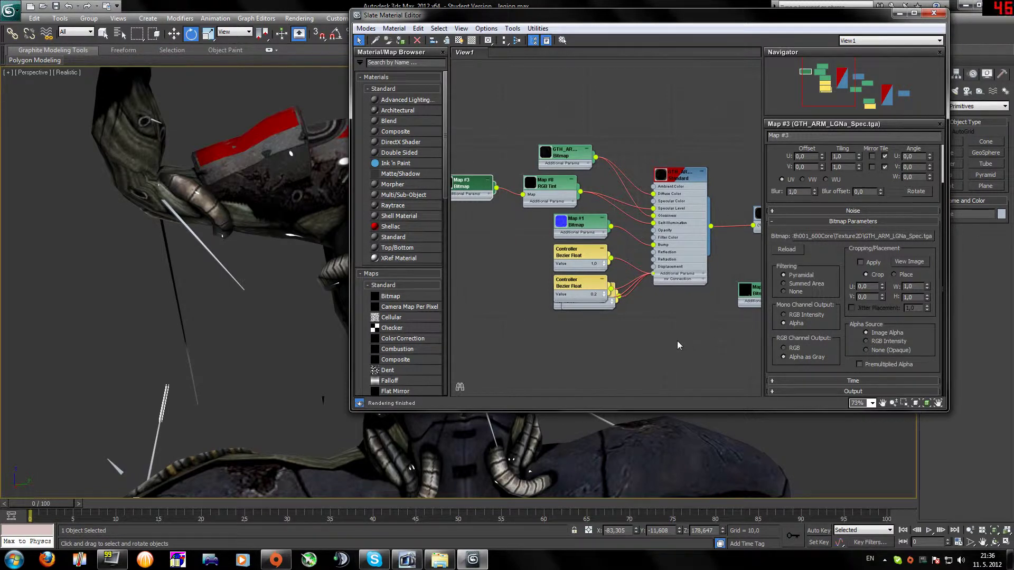
Set the RGB Tint map's green and blue channel colours to the same red (255, 0, 0) as its red channel
{"action": "double_click", "coordinate": [535, 183]}
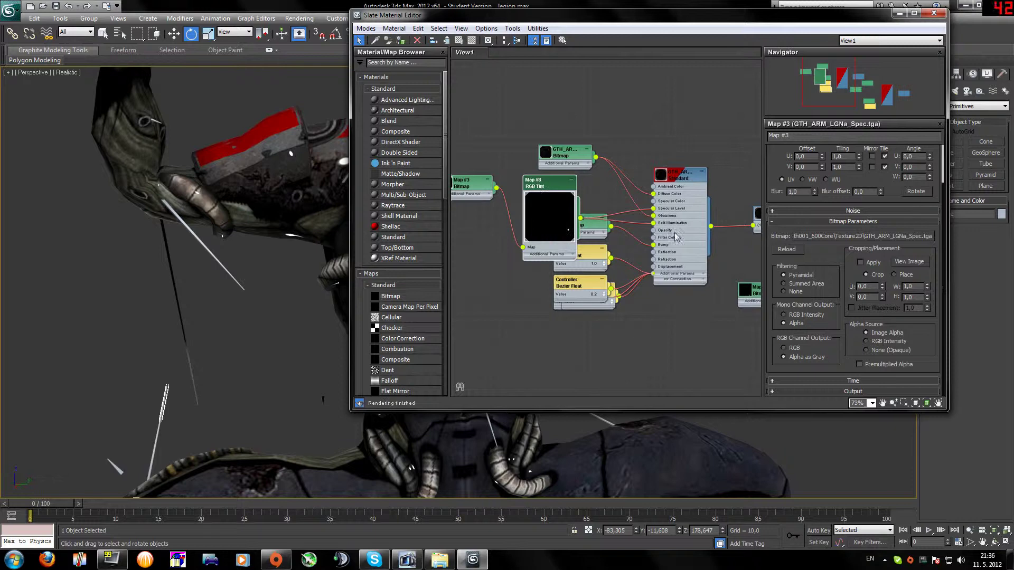
{"action": "double_click", "coordinate": [545, 220]}
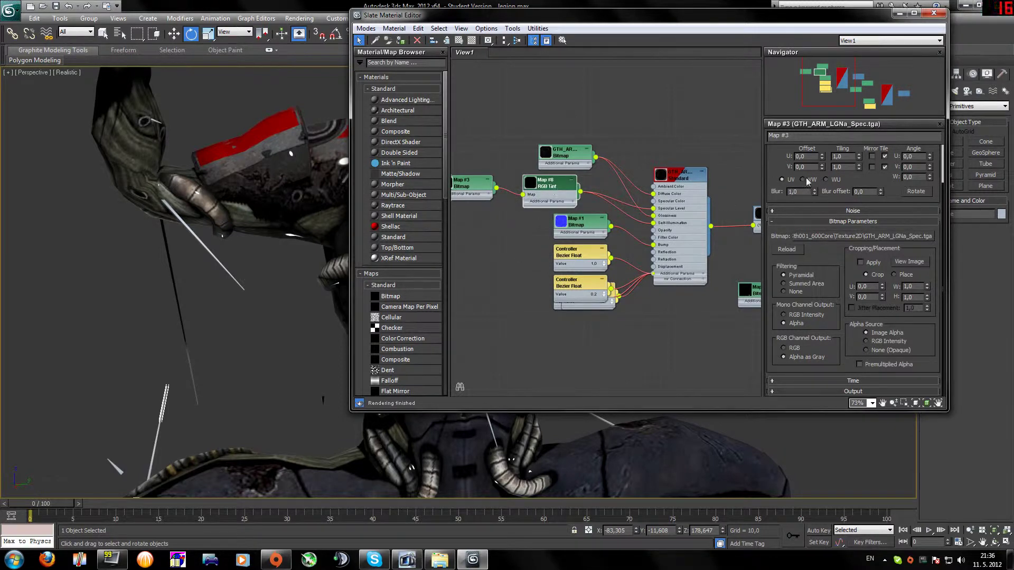
{"action": "left_click_drag", "start_coordinate": [781, 167], "coordinate": [806, 401]}
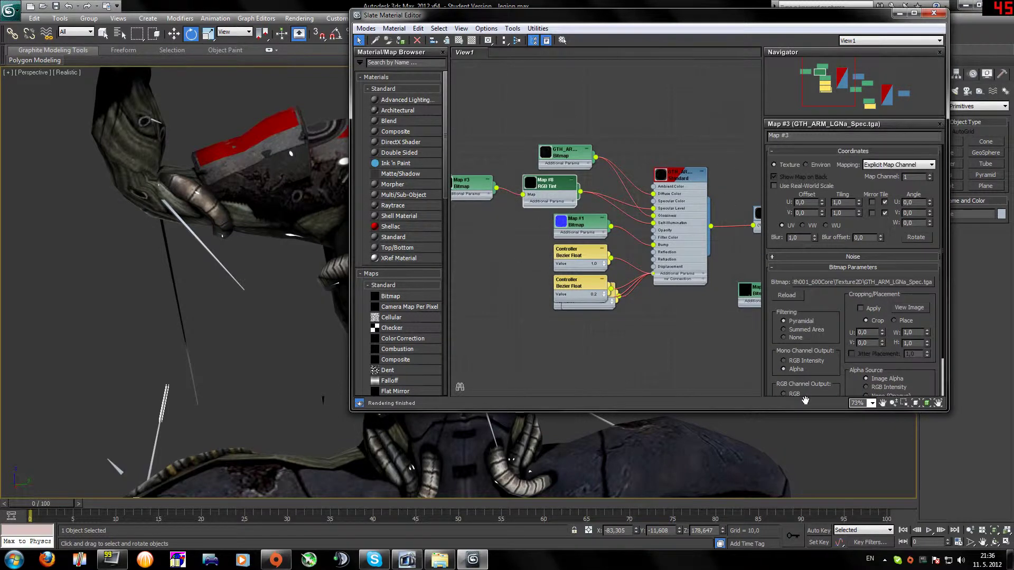
{"action": "double_click", "coordinate": [551, 187]}
{"action": "left_click", "coordinate": [803, 180]}
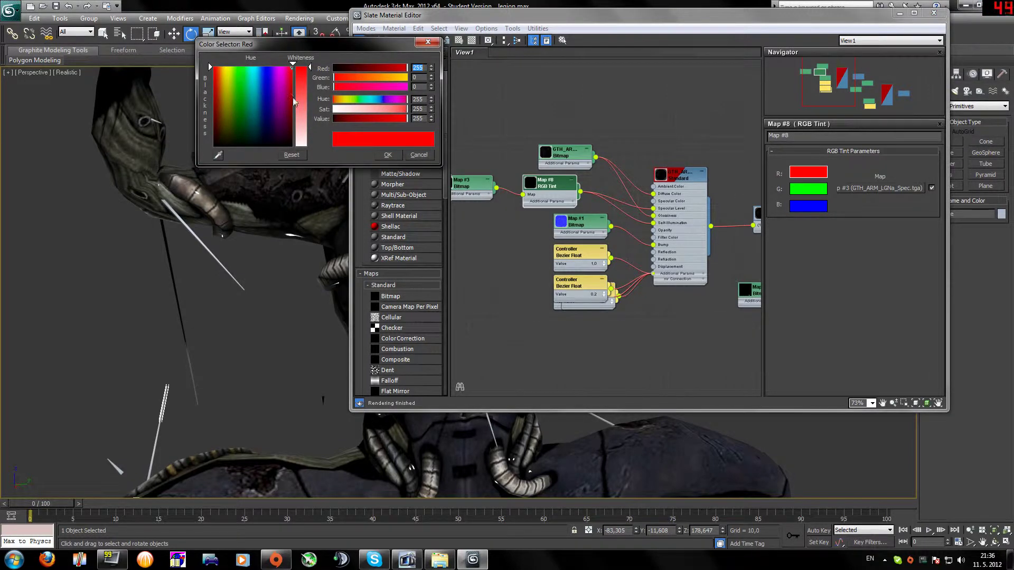
{"action": "left_click", "coordinate": [388, 155]}
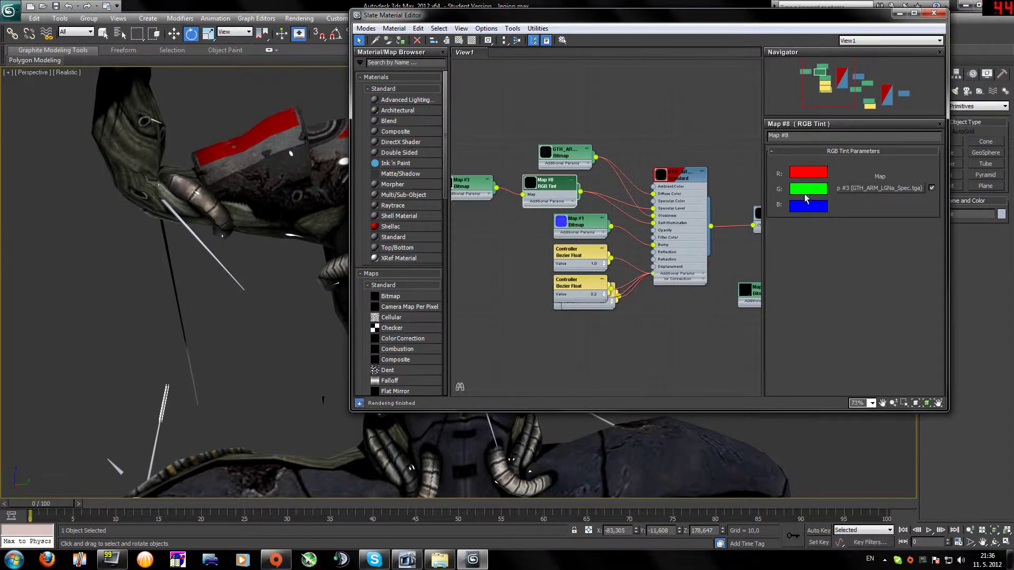
{"action": "left_click_drag", "start_coordinate": [806, 195], "coordinate": [806, 208]}
{"action": "left_click", "coordinate": [642, 218]}
{"action": "left_click", "coordinate": [645, 217]}
Open the GTH_ARM_LGNa_MAT_1a material's parameters and review its map assignments and amounts
{"action": "middle_click_drag", "start_coordinate": [700, 186], "coordinate": [589, 145]}
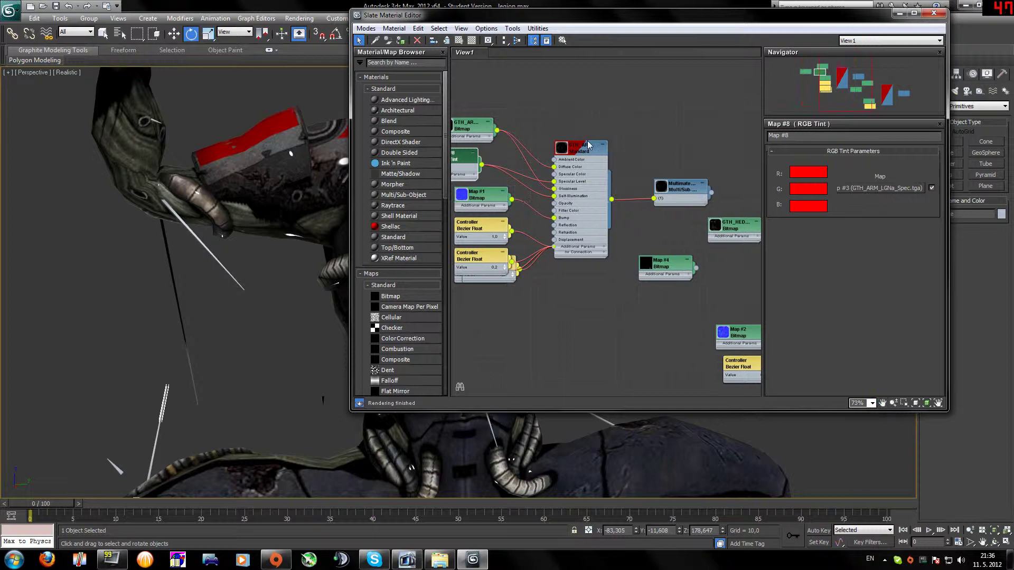
{"action": "double_click", "coordinate": [580, 148]}
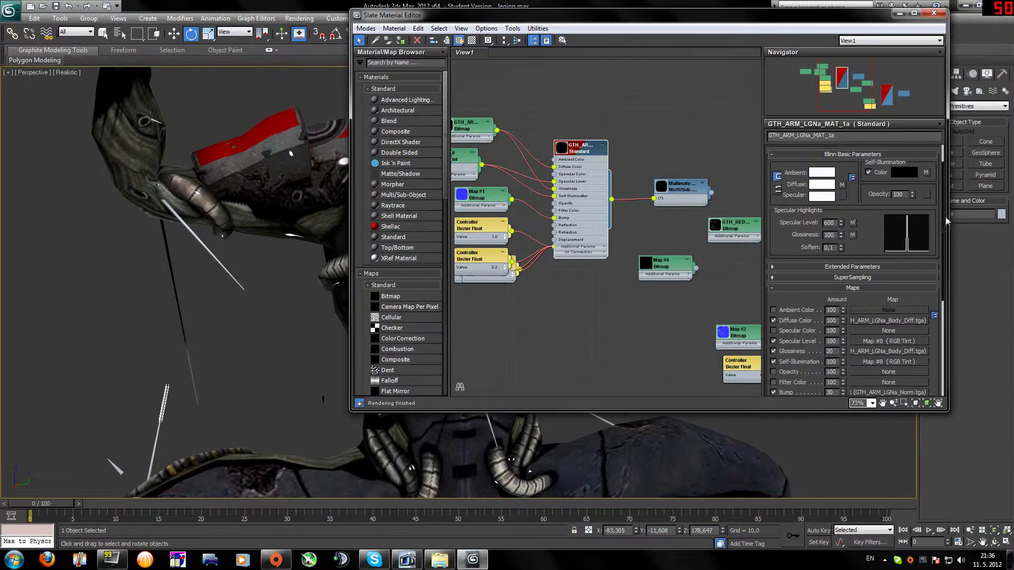
{"action": "left_click_drag", "start_coordinate": [946, 221], "coordinate": [924, 99]}
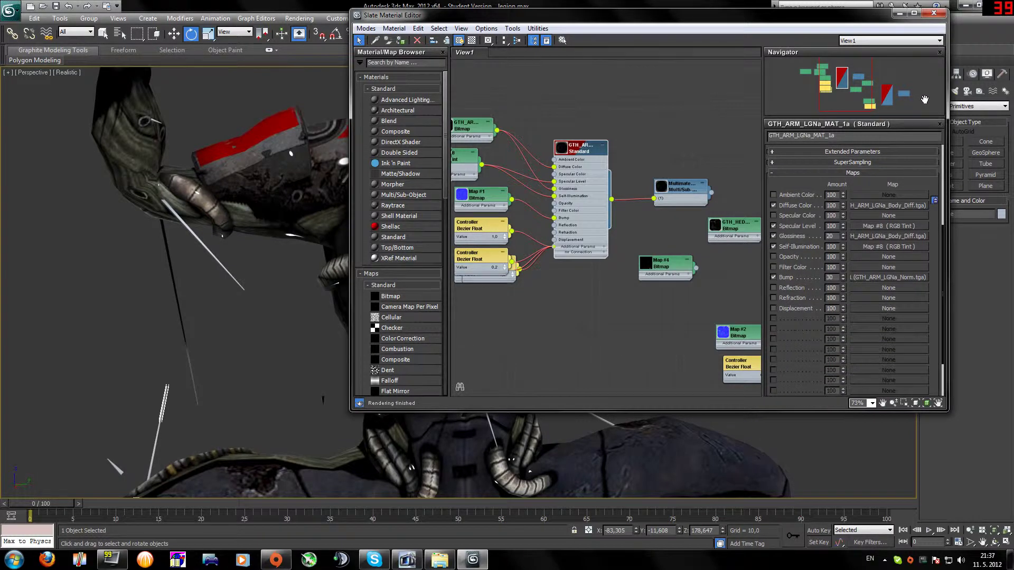
{"action": "left_click_drag", "start_coordinate": [925, 99], "coordinate": [925, 103]}
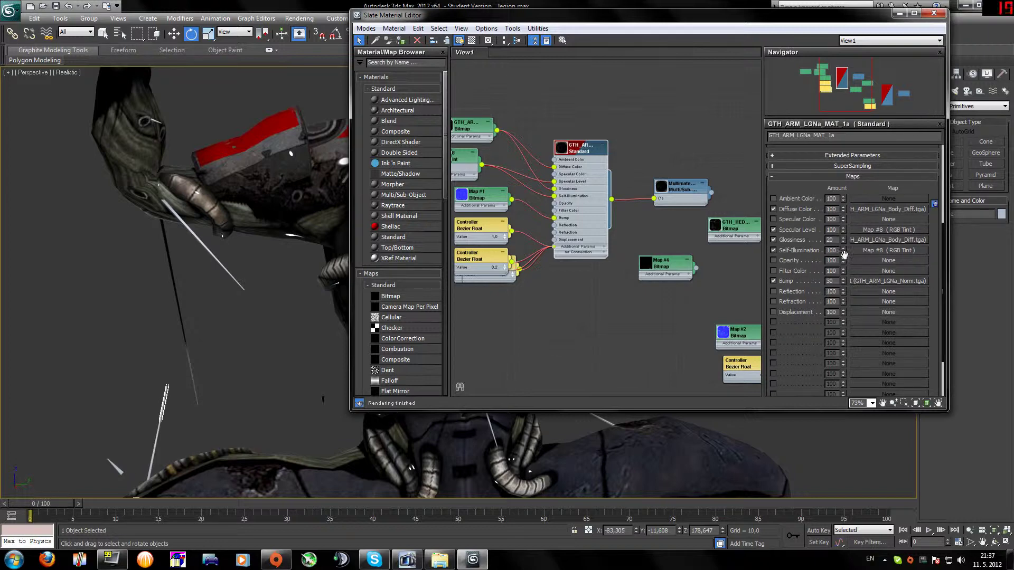
Minimize the material editor and inspect the model's damaged torso up close
{"action": "left_click", "coordinate": [900, 15]}
{"action": "middle_click_drag", "start_coordinate": [538, 267], "coordinate": [583, 201]}
{"action": "left_click_drag", "start_coordinate": [878, 105], "coordinate": [891, 100]}
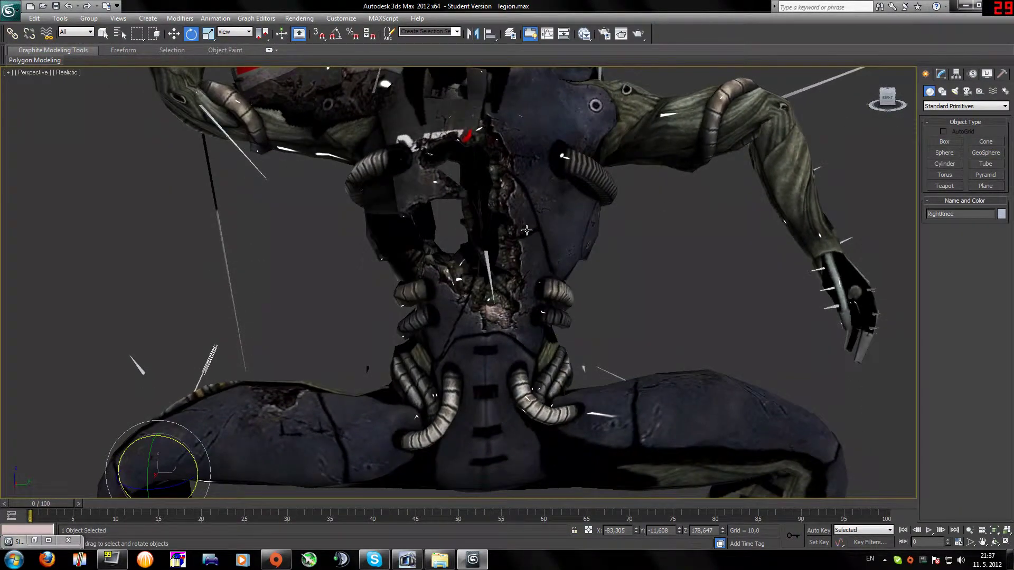
{"action": "scroll", "coordinate": [520, 227], "scroll_direction": "up", "scroll_amount": 5}
{"action": "middle_click_drag", "start_coordinate": [505, 208], "coordinate": [509, 310]}
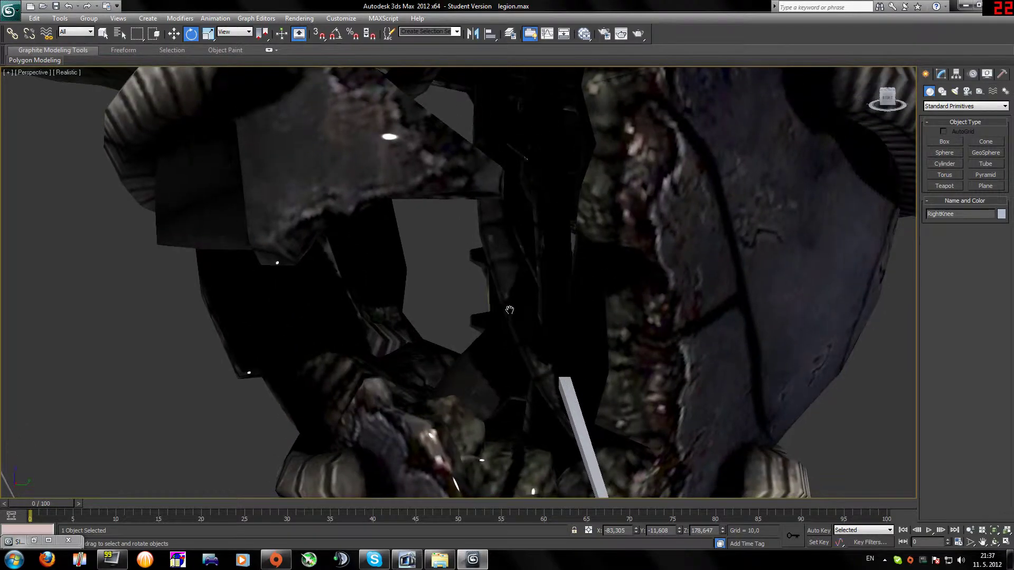
Render the perspective view of the damaged torso to check the red self-illumination
{"action": "left_click_drag", "start_coordinate": [887, 100], "coordinate": [882, 102]}
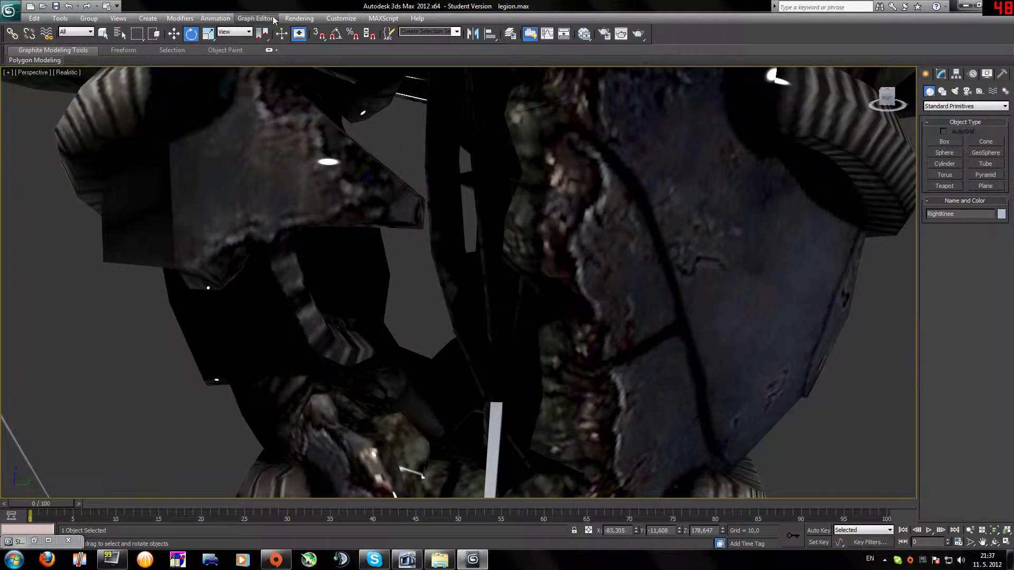
{"action": "left_click", "coordinate": [299, 18]}
{"action": "left_click", "coordinate": [311, 30]}
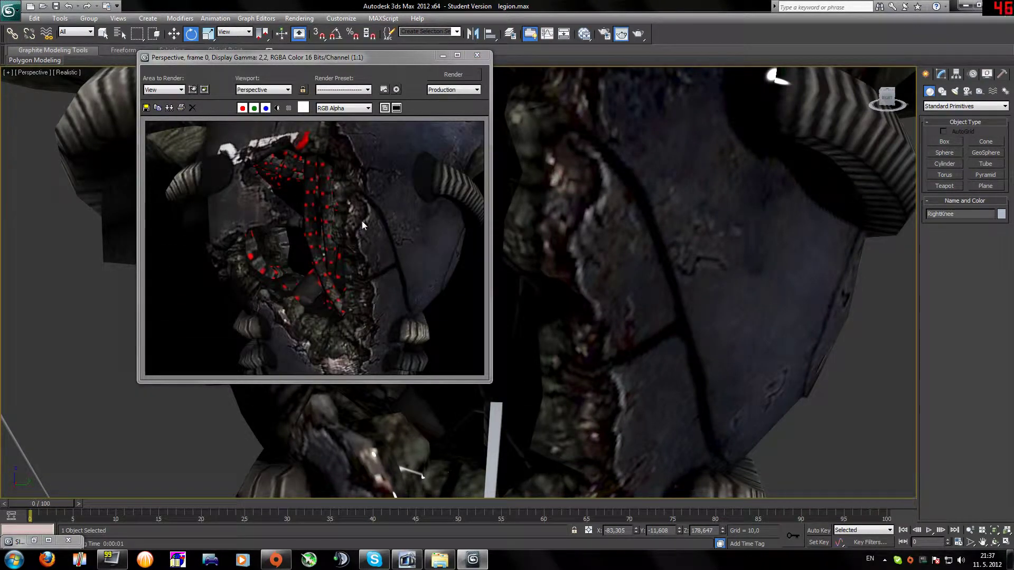
{"action": "left_click", "coordinate": [478, 56]}
Set the RGB Tint map's red channel colour to blue (0, 30, 255) and copy it to the green and blue channels
{"action": "left_click", "coordinate": [34, 541]}
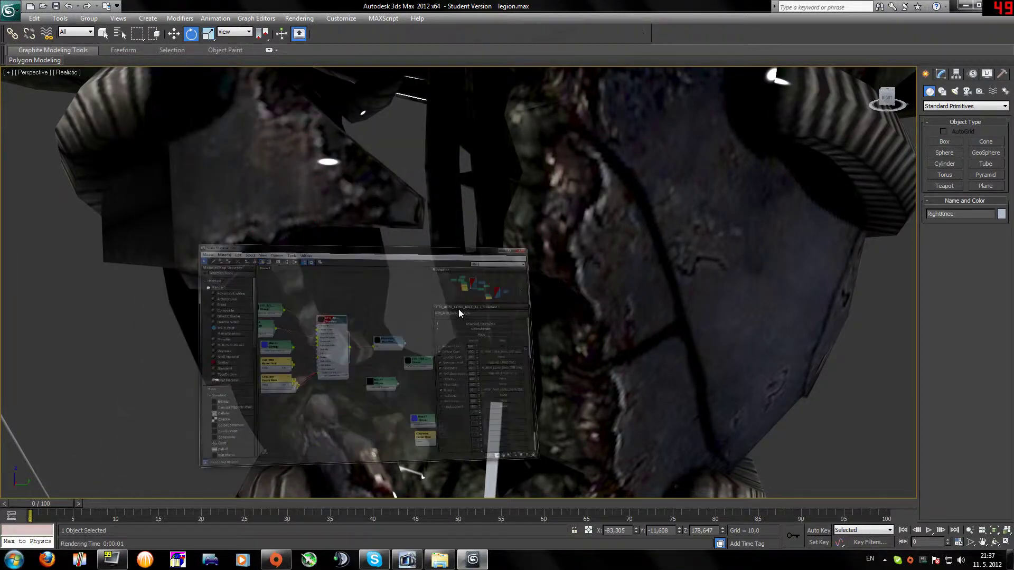
{"action": "middle_click_drag", "start_coordinate": [520, 203], "coordinate": [592, 201]}
{"action": "double_click", "coordinate": [535, 165]}
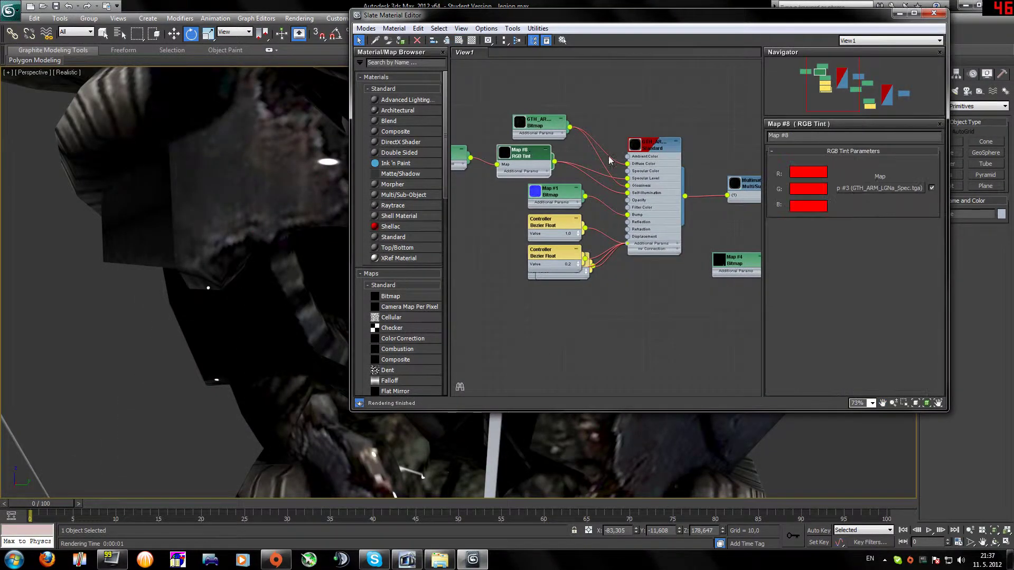
{"action": "left_click", "coordinate": [808, 172]}
{"action": "left_click_drag", "start_coordinate": [288, 81], "coordinate": [265, 67]}
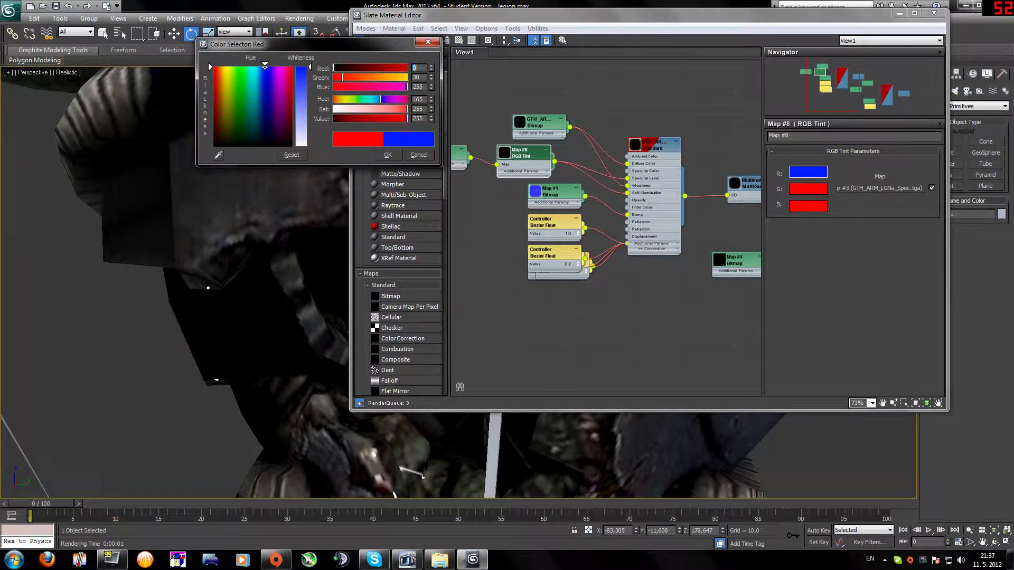
{"action": "left_click", "coordinate": [388, 155]}
{"action": "left_click_drag", "start_coordinate": [813, 175], "coordinate": [801, 207]}
{"action": "left_click", "coordinate": [633, 217]}
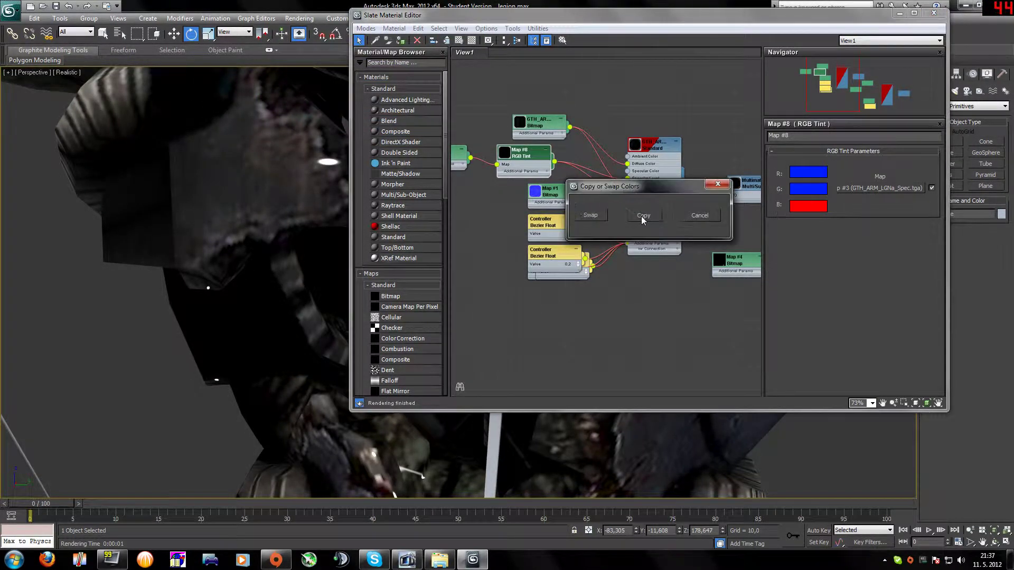
{"action": "left_click", "coordinate": [643, 218]}
Render the torso again with the blue-tinted map and close the rendered frame
{"action": "left_click", "coordinate": [898, 14]}
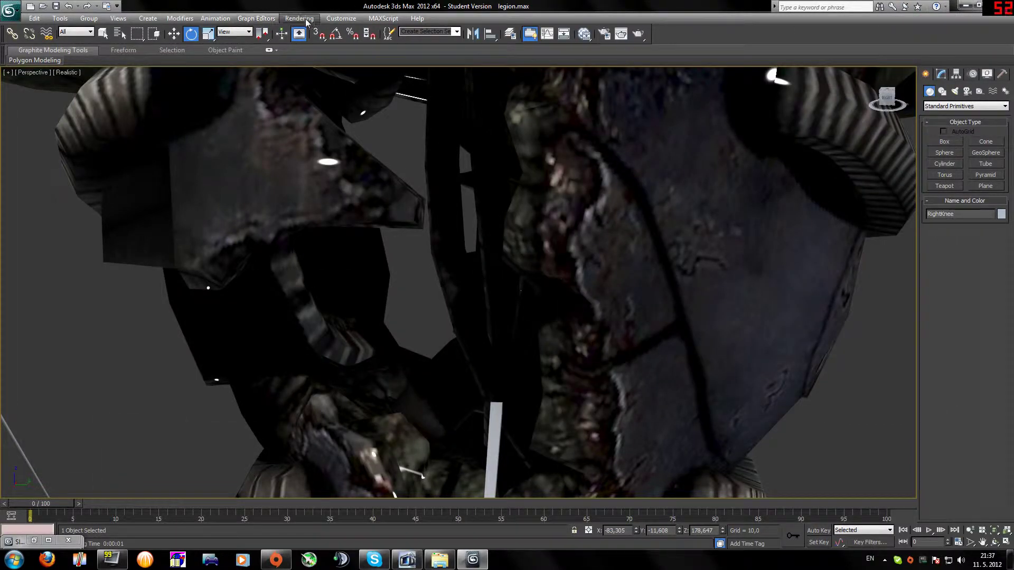
{"action": "left_click", "coordinate": [299, 18]}
{"action": "left_click", "coordinate": [305, 31]}
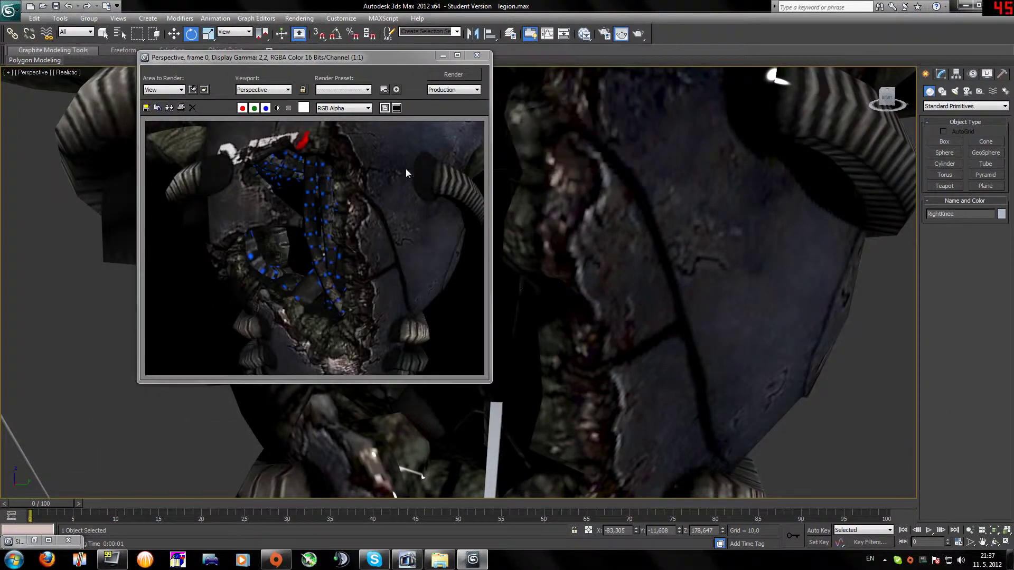
{"action": "left_click", "coordinate": [475, 56]}
Move the Map #4 bitmap node closer to the head material's node and open its parameters
{"action": "middle_click_drag", "start_coordinate": [795, 201], "coordinate": [810, 209], "text": "alt"}
{"action": "scroll", "coordinate": [743, 287], "scroll_direction": "down", "scroll_amount": 10}
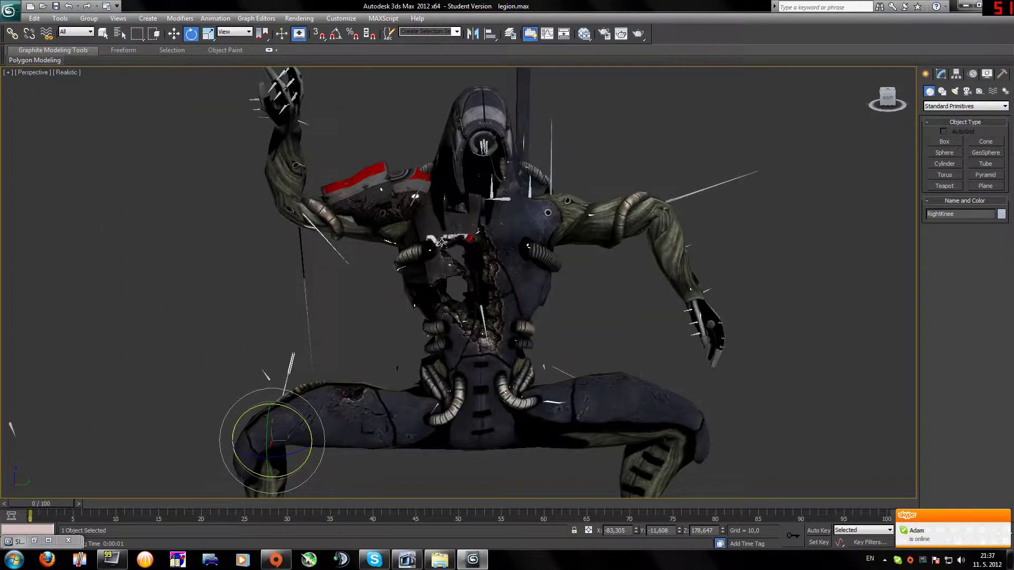
{"action": "left_click", "coordinate": [33, 541]}
{"action": "middle_click_drag", "start_coordinate": [516, 243], "coordinate": [593, 180]}
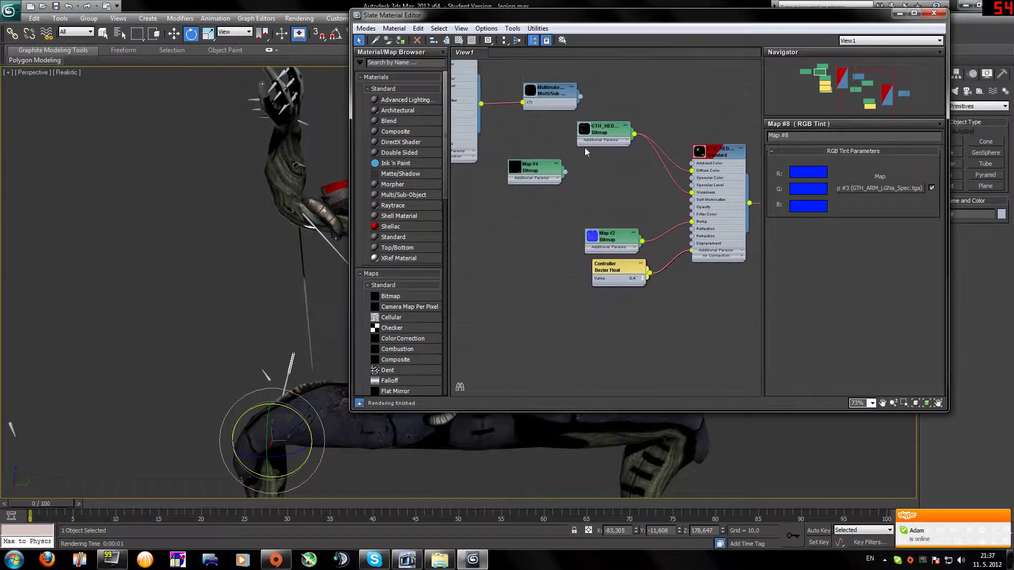
{"action": "left_click_drag", "start_coordinate": [528, 169], "coordinate": [563, 184]}
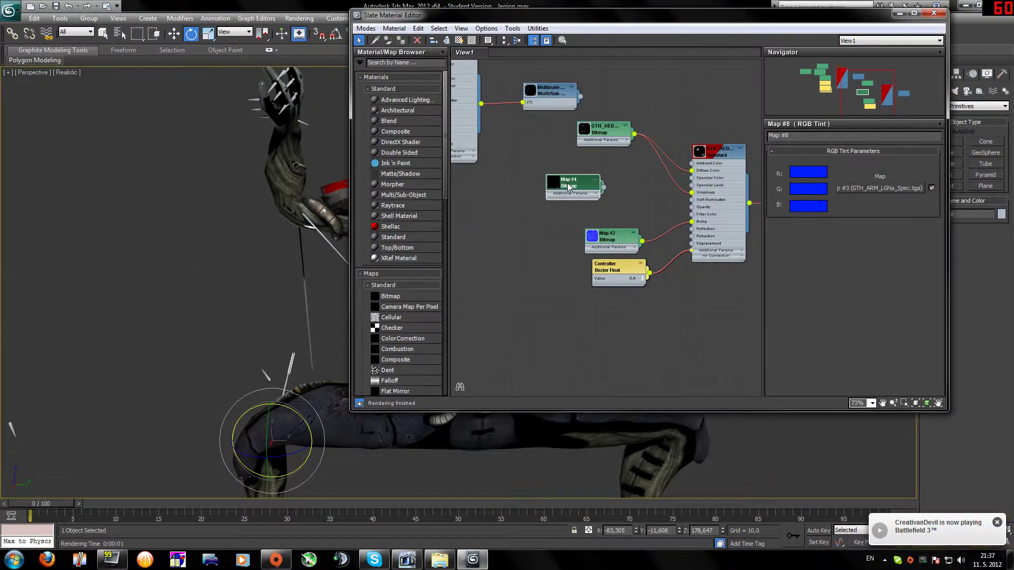
{"action": "double_click", "coordinate": [563, 184]}
{"action": "left_click", "coordinate": [899, 13]}
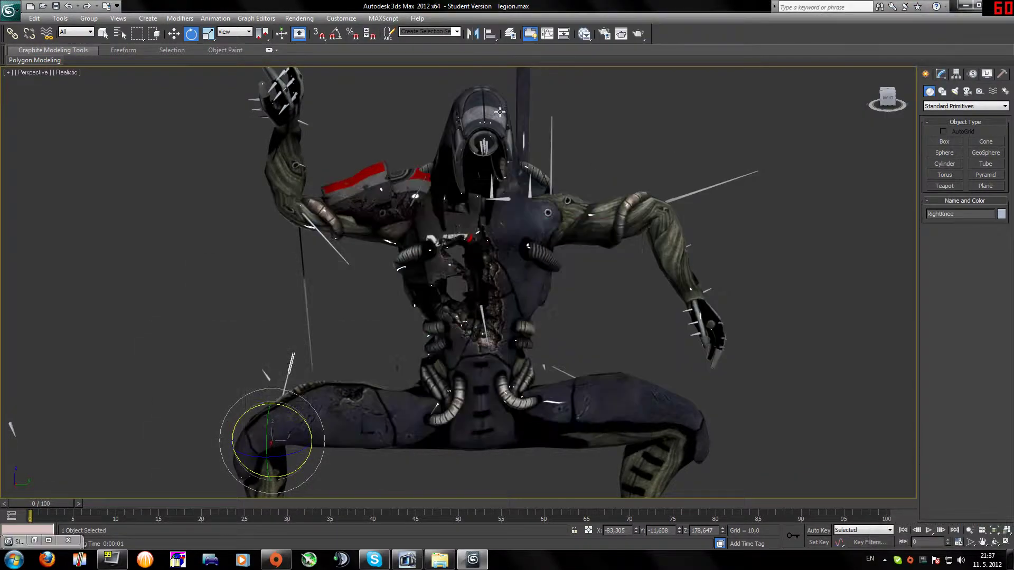
Inspect the Legion model's head, chest and arms from the front and from an angle
{"action": "middle_click_drag", "start_coordinate": [507, 127], "coordinate": [502, 332]}
{"action": "scroll", "coordinate": [457, 135], "scroll_direction": "up", "scroll_amount": 5}
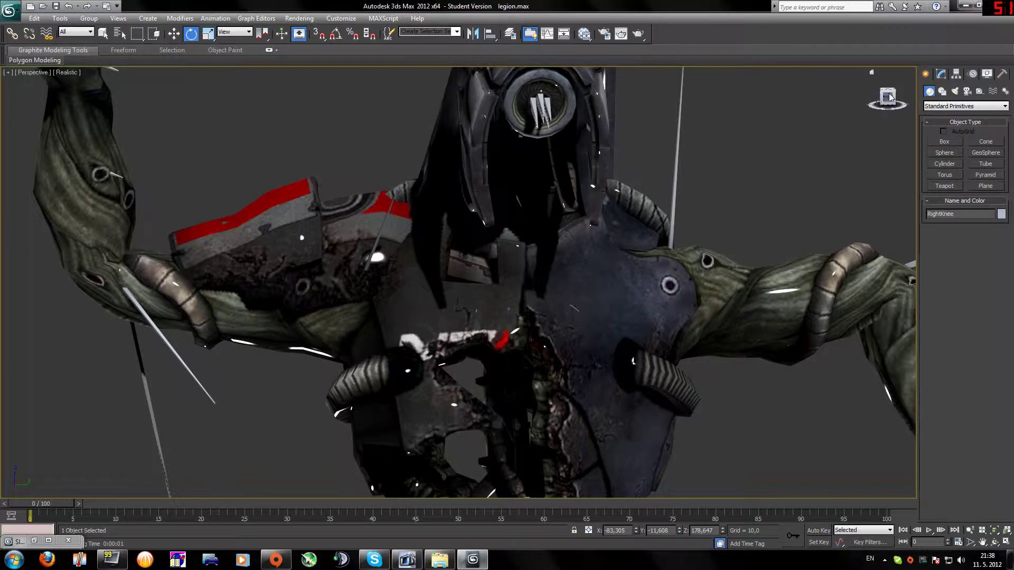
{"action": "mouse_move", "coordinate": [888, 97]}
{"action": "left_mouse_down"}
{"action": "mouse_move", "coordinate": [874, 102]}
{"action": "mouse_move", "coordinate": [890, 98]}
{"action": "left_mouse_up"}
{"action": "scroll", "coordinate": [564, 377], "scroll_direction": "down", "scroll_amount": 3}
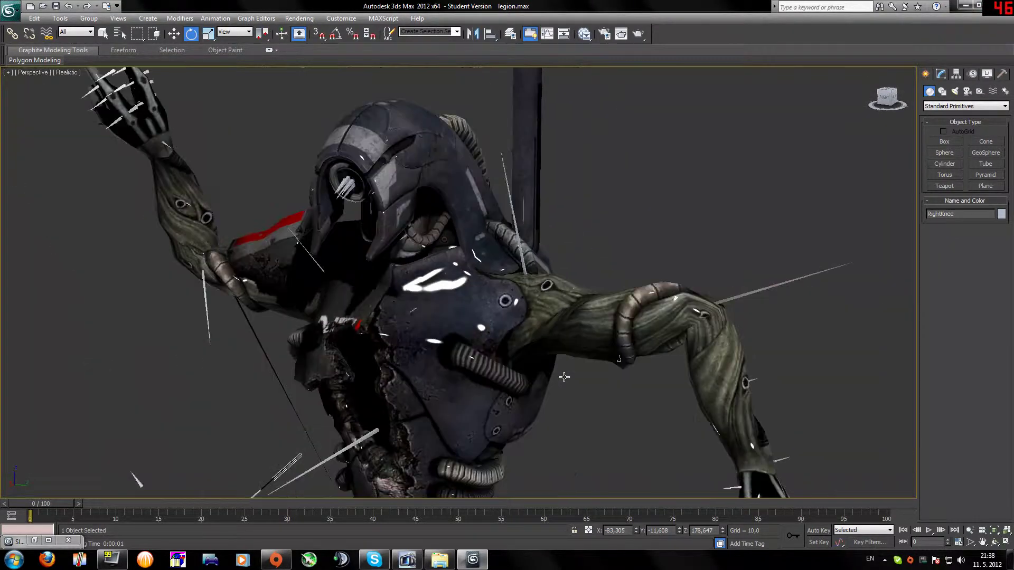
{"action": "scroll", "coordinate": [564, 377], "scroll_direction": "down", "scroll_amount": 3}
{"action": "middle_click_drag", "start_coordinate": [447, 456], "coordinate": [470, 361]}
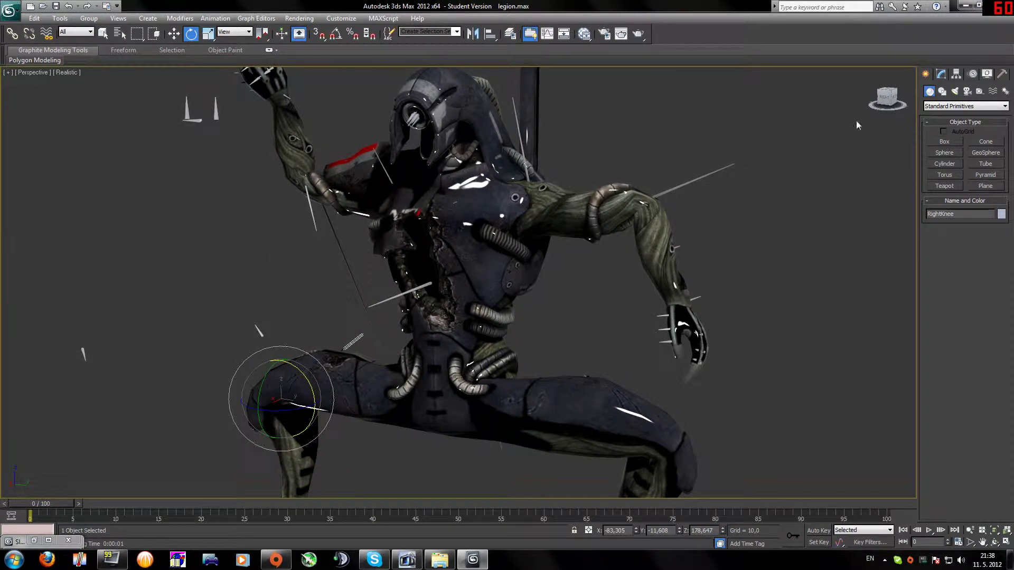
{"action": "left_click", "coordinate": [888, 98]}
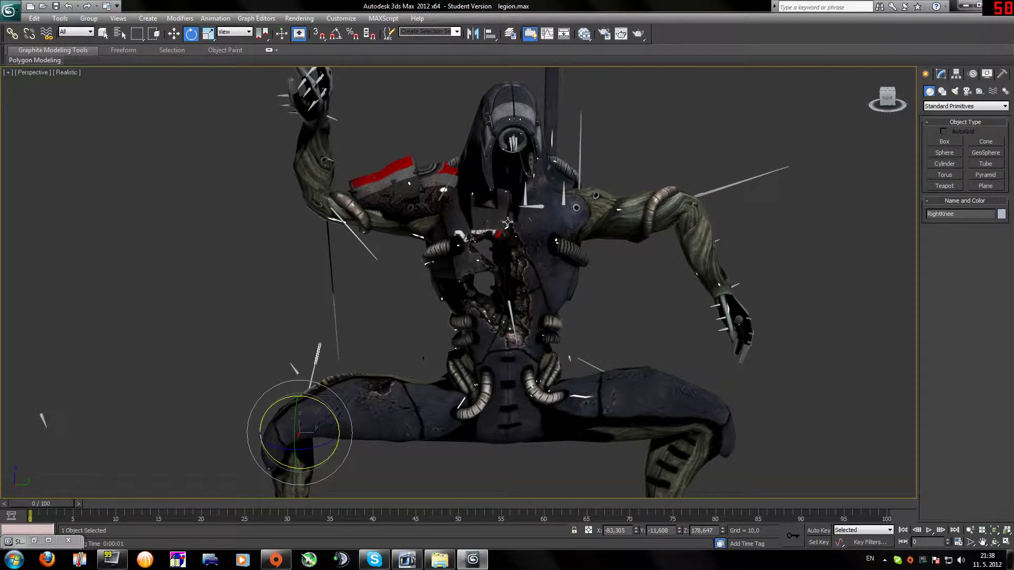
{"action": "scroll", "coordinate": [536, 278], "scroll_direction": "up", "scroll_amount": 3}
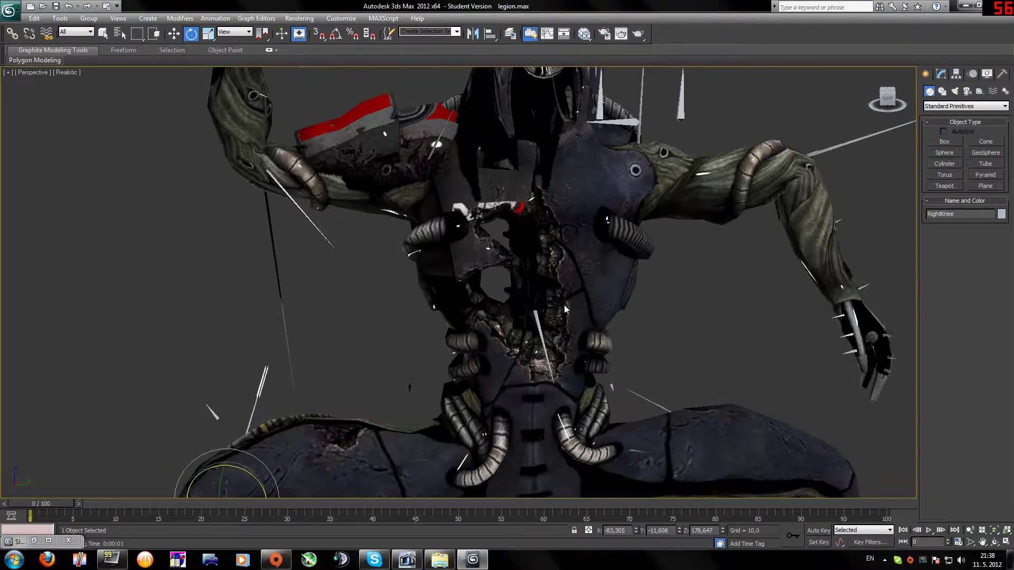
{"action": "left_click_drag", "start_coordinate": [887, 98], "coordinate": [772, 214]}
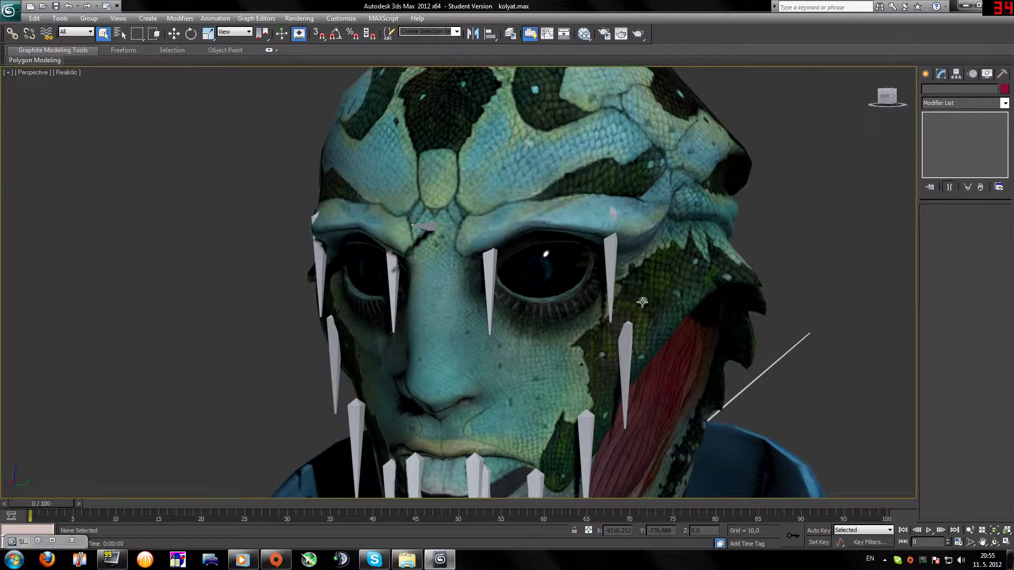
Frame the head in the kolyat.max scene and render the perspective view
{"action": "middle_click_drag", "start_coordinate": [642, 302], "coordinate": [652, 303], "text": "alt"}
{"action": "left_click", "coordinate": [887, 96]}
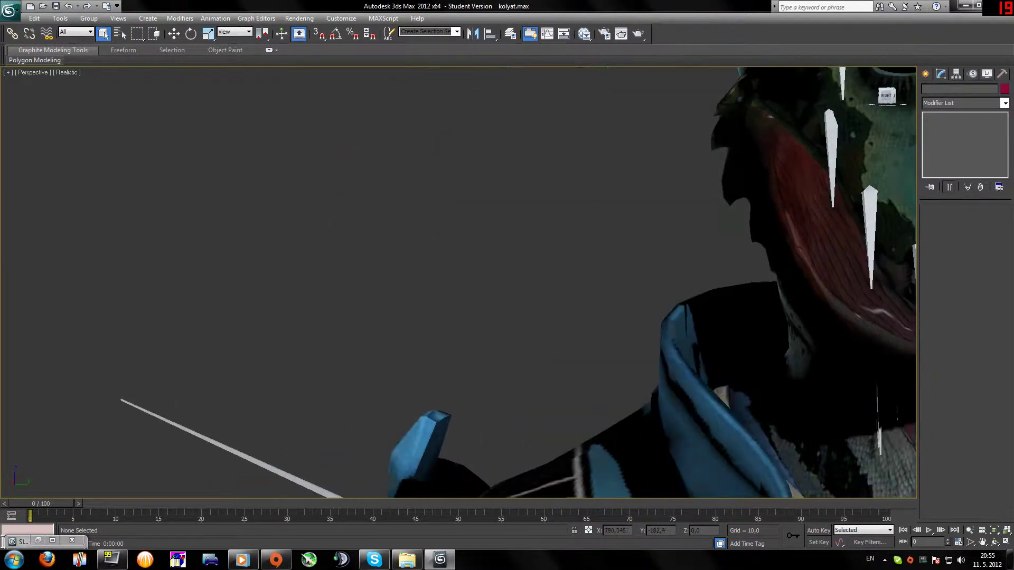
{"action": "left_click_drag", "start_coordinate": [887, 96], "coordinate": [622, 235]}
{"action": "scroll", "coordinate": [623, 235], "scroll_direction": "up", "scroll_amount": 2}
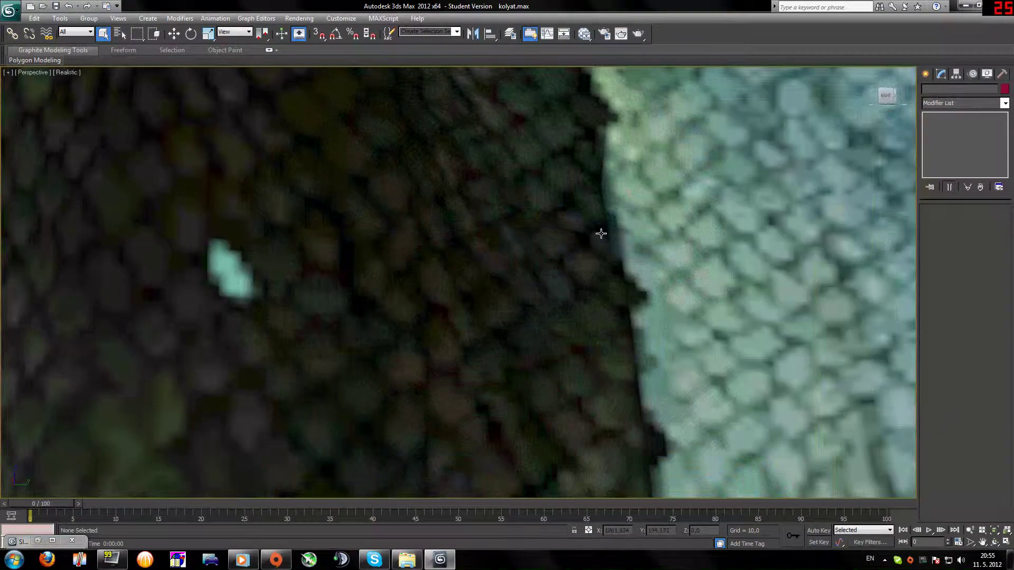
{"action": "scroll", "coordinate": [601, 233], "scroll_direction": "down", "scroll_amount": 8}
{"action": "middle_click_drag", "start_coordinate": [601, 233], "coordinate": [477, 177]}
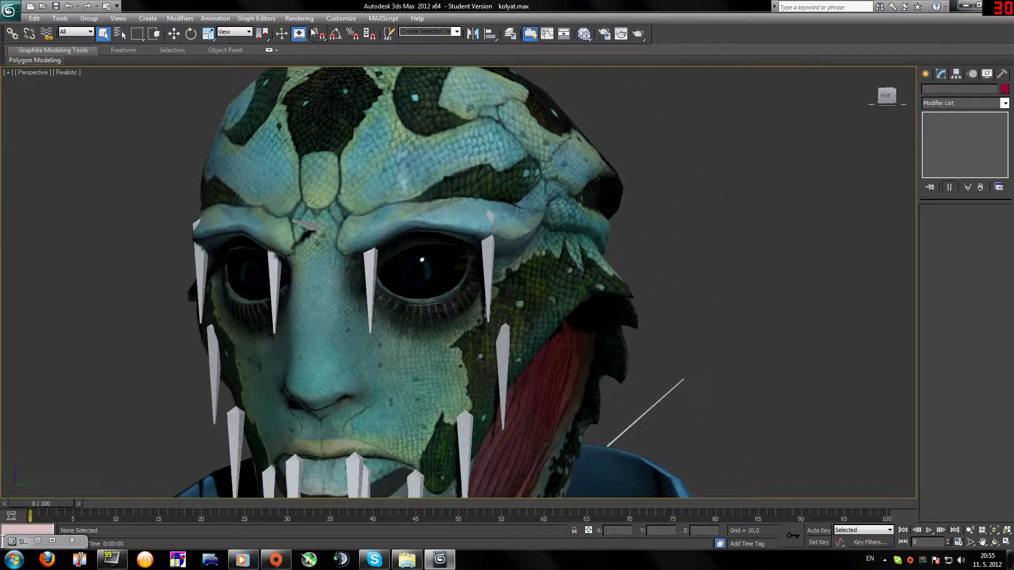
{"action": "left_click", "coordinate": [299, 18]}
{"action": "left_click", "coordinate": [308, 31]}
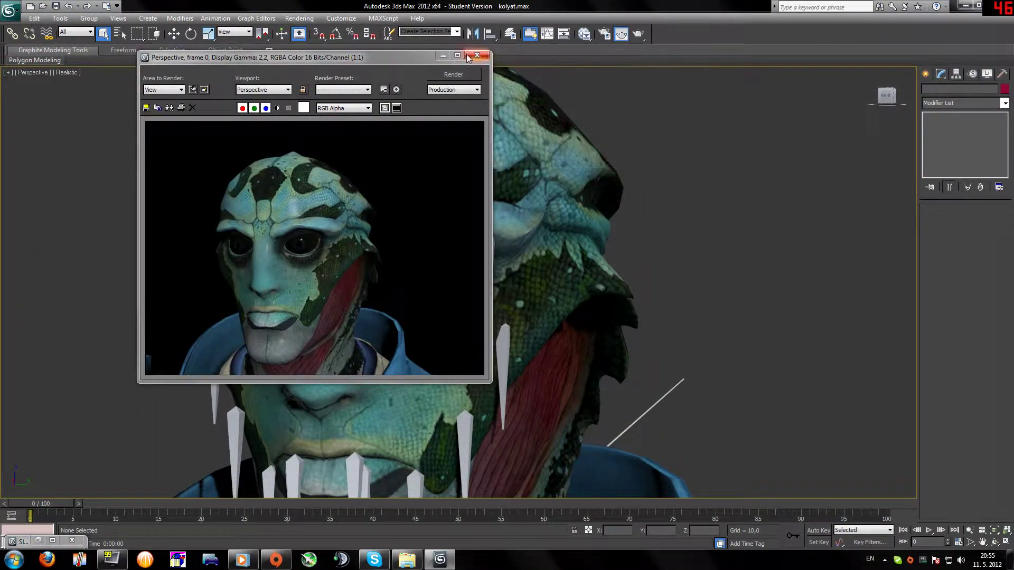
{"action": "left_click", "coordinate": [468, 53]}
Rotate the view slightly around Kolyat's head and render it again to compare the eye highlights
{"action": "scroll", "coordinate": [436, 254], "scroll_direction": "up", "scroll_amount": 5}
{"action": "middle_click_drag", "start_coordinate": [436, 254], "coordinate": [471, 257], "text": "alt"}
{"action": "scroll", "coordinate": [484, 242], "scroll_direction": "down", "scroll_amount": 5}
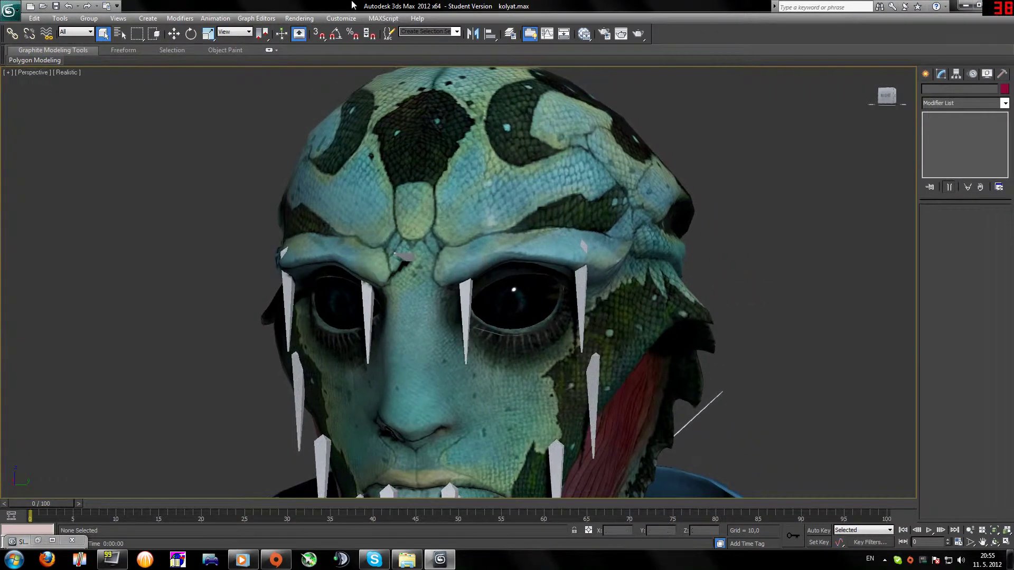
{"action": "left_click", "coordinate": [302, 19]}
{"action": "left_click", "coordinate": [312, 31]}
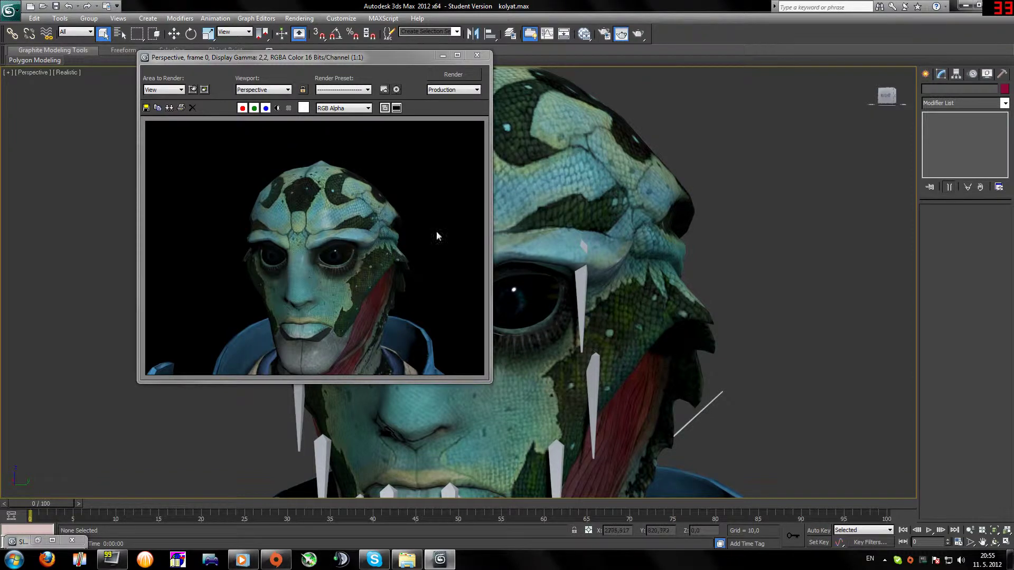
{"action": "left_click", "coordinate": [476, 57]}
Separate the overlapping controller node from the eye bitmap and set the DRL_EYE_PROKolyat_MAT_1a material's glossiness map amount to 10
{"action": "key", "text": "m"}
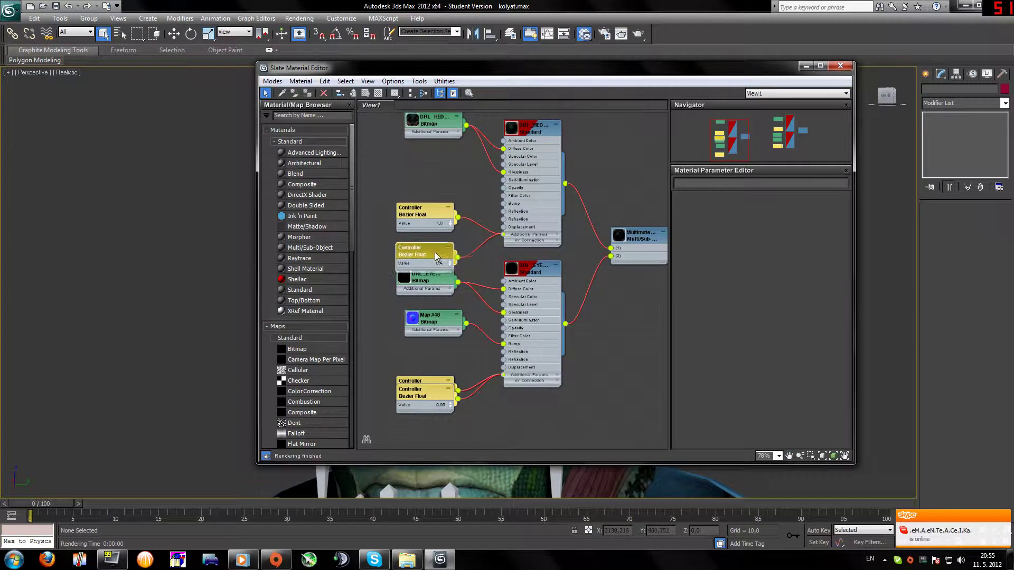
{"action": "left_click_drag", "start_coordinate": [435, 252], "coordinate": [435, 235]}
{"action": "double_click", "coordinate": [523, 279]}
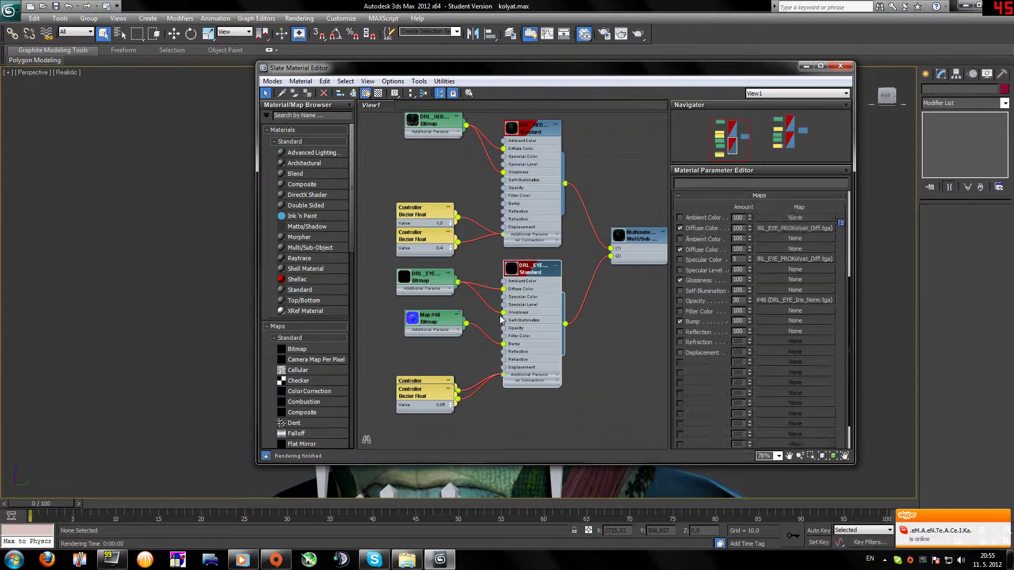
{"action": "middle_click_drag", "start_coordinate": [625, 325], "coordinate": [599, 308]}
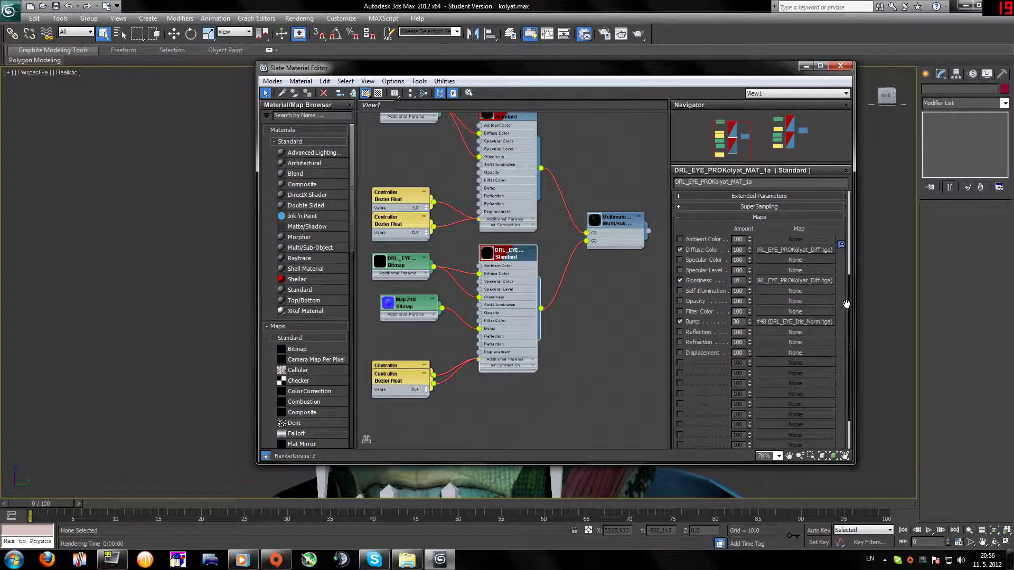
Review the eye material's basic shader parameters and its specular colour
{"action": "left_click_drag", "start_coordinate": [846, 303], "coordinate": [852, 442]}
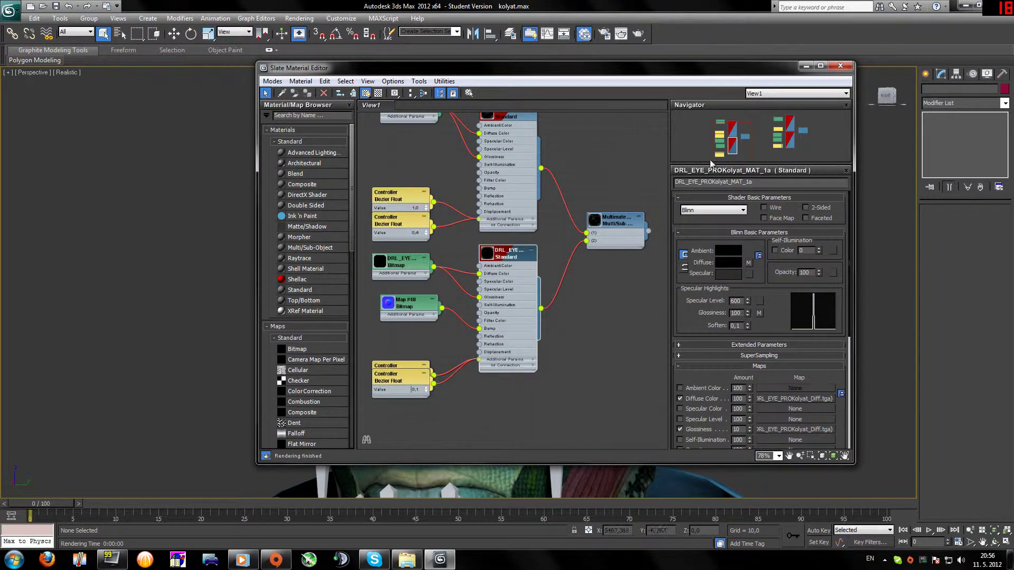
{"action": "left_click", "coordinate": [726, 274]}
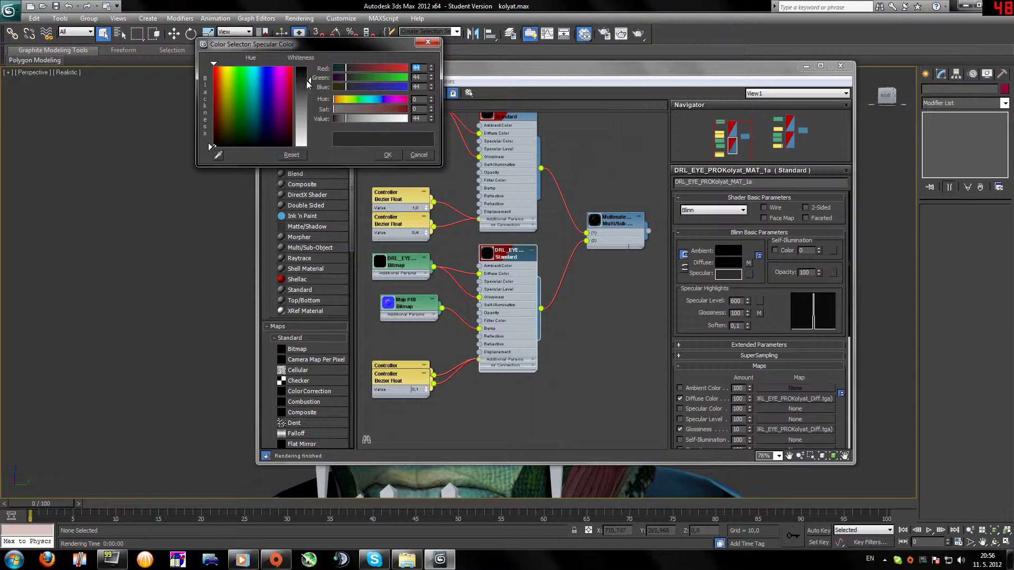
{"action": "left_click", "coordinate": [383, 155]}
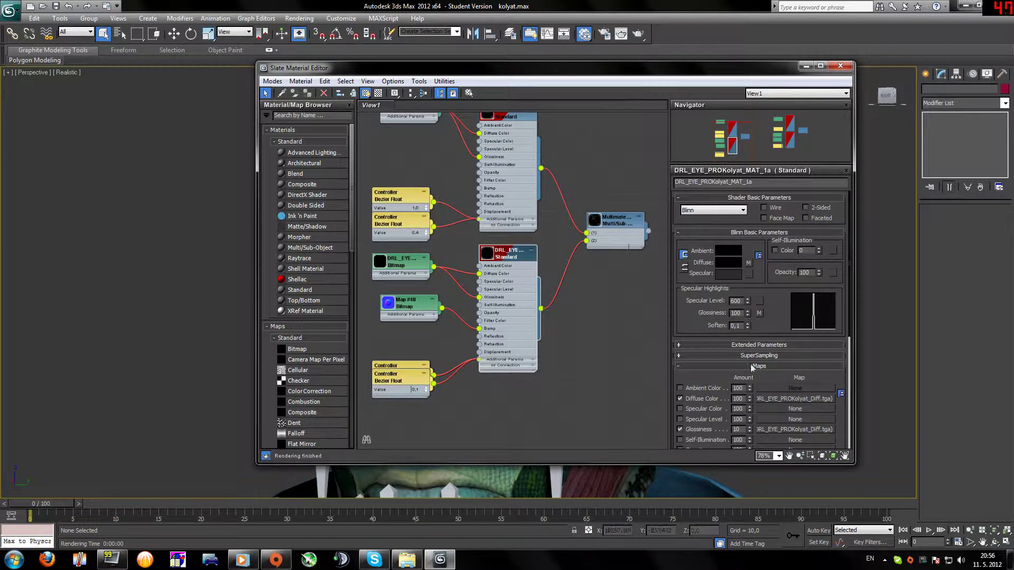
Minimize the material editor and render Kolyat's head with the changed eye glossiness
{"action": "left_click", "coordinate": [806, 66]}
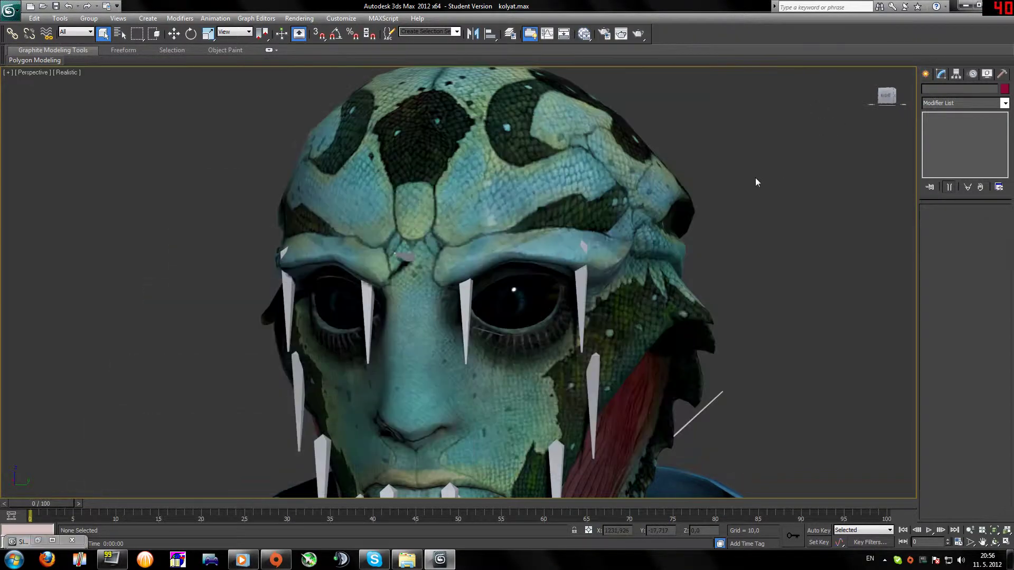
{"action": "left_click", "coordinate": [299, 18]}
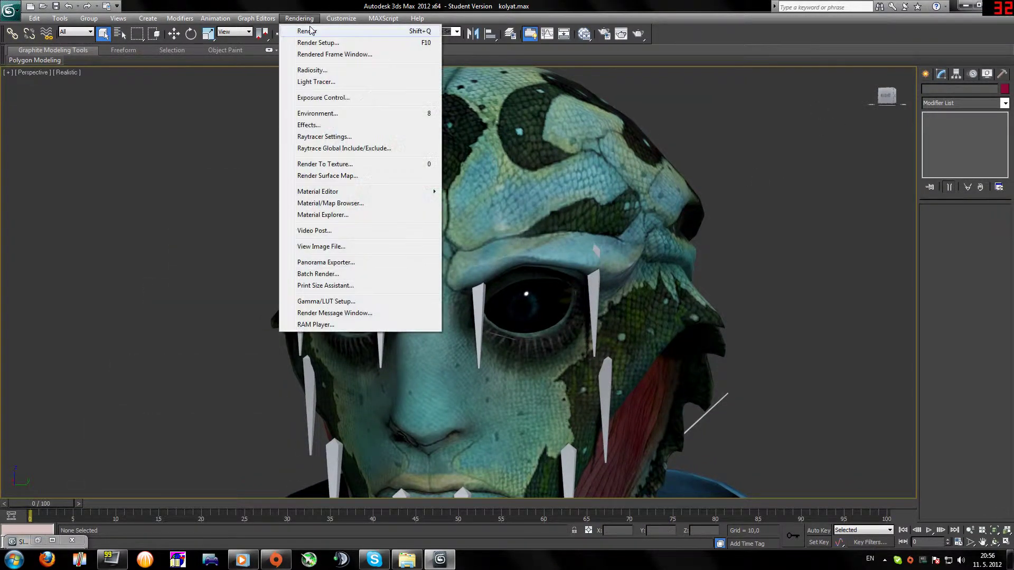
{"action": "left_click", "coordinate": [295, 29]}
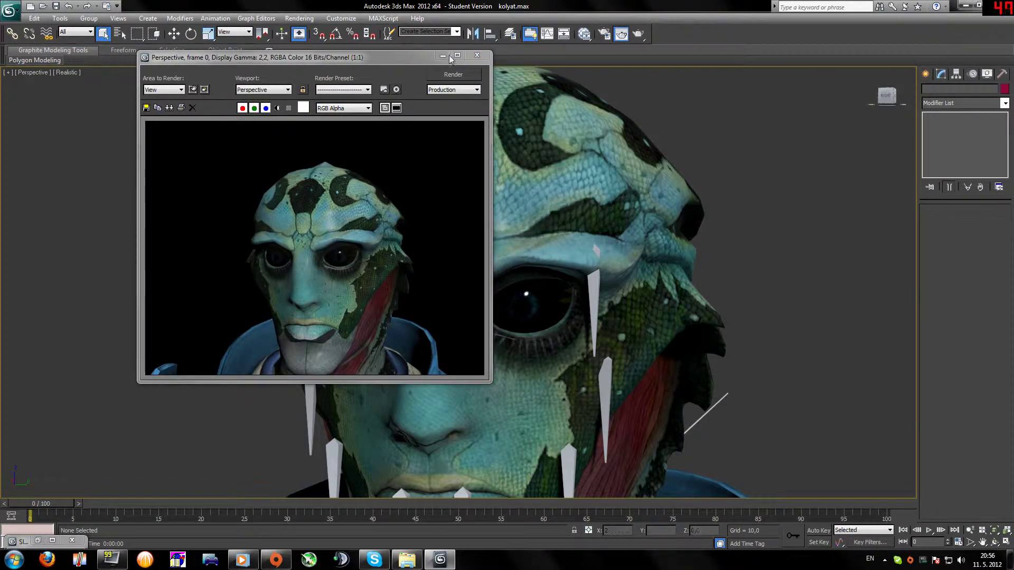
{"action": "left_click", "coordinate": [477, 55]}
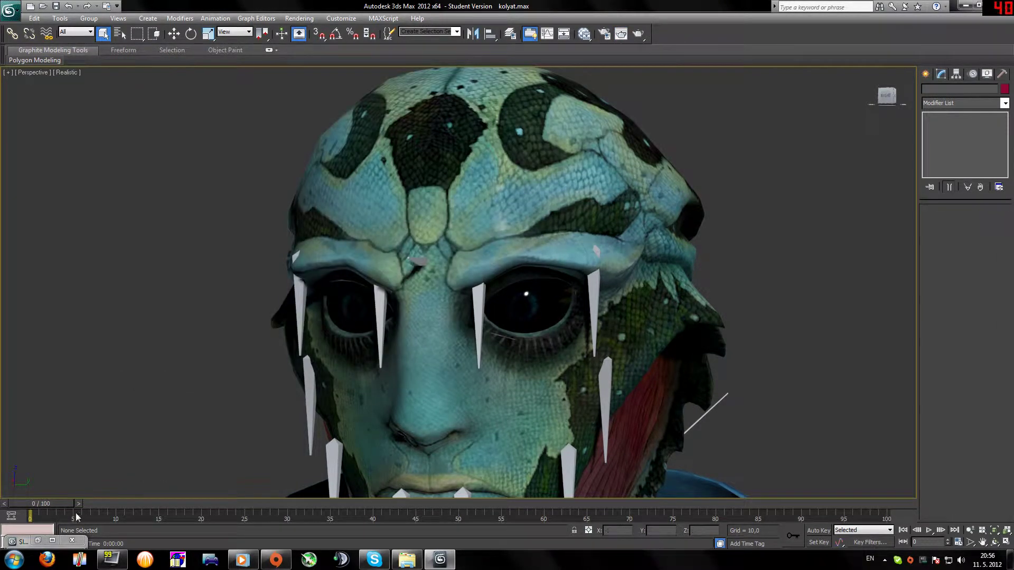
Restore the material editor and set the eye material's specular level to 200
{"action": "left_click", "coordinate": [38, 541]}
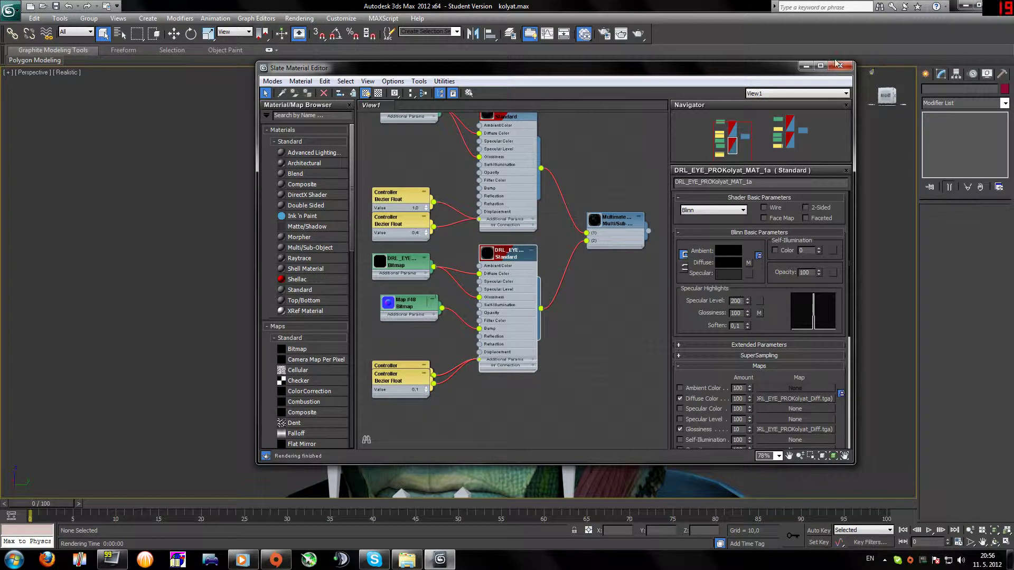
Minimize the material editor and render Kolyat's head to check the eye highlights
{"action": "left_click", "coordinate": [805, 65]}
{"action": "left_click", "coordinate": [299, 18]}
{"action": "left_click", "coordinate": [299, 31]}
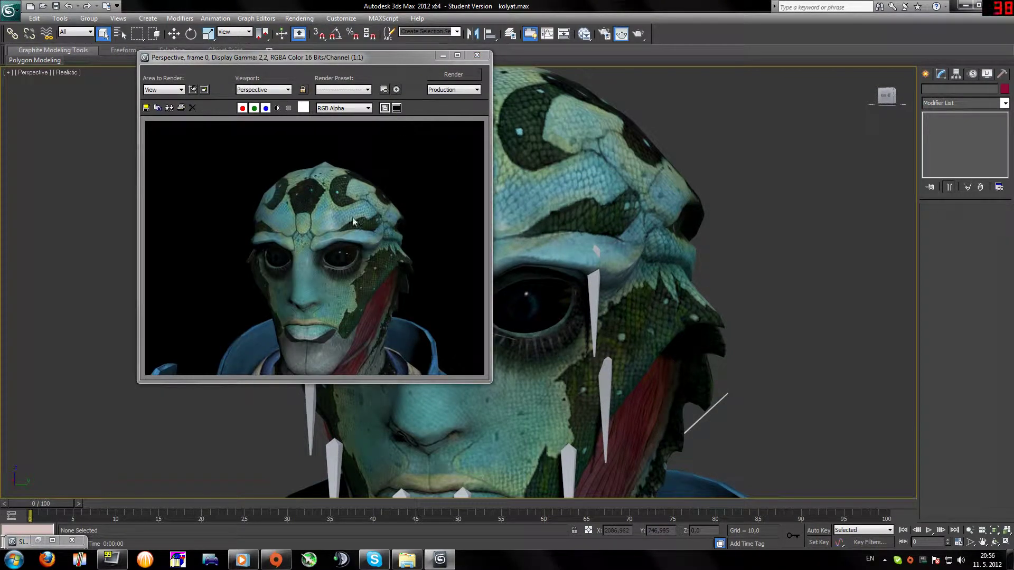
{"action": "left_click", "coordinate": [477, 55]}
Set the eye material's specular level to 800 and render Kolyat's head again
{"action": "left_click", "coordinate": [34, 545]}
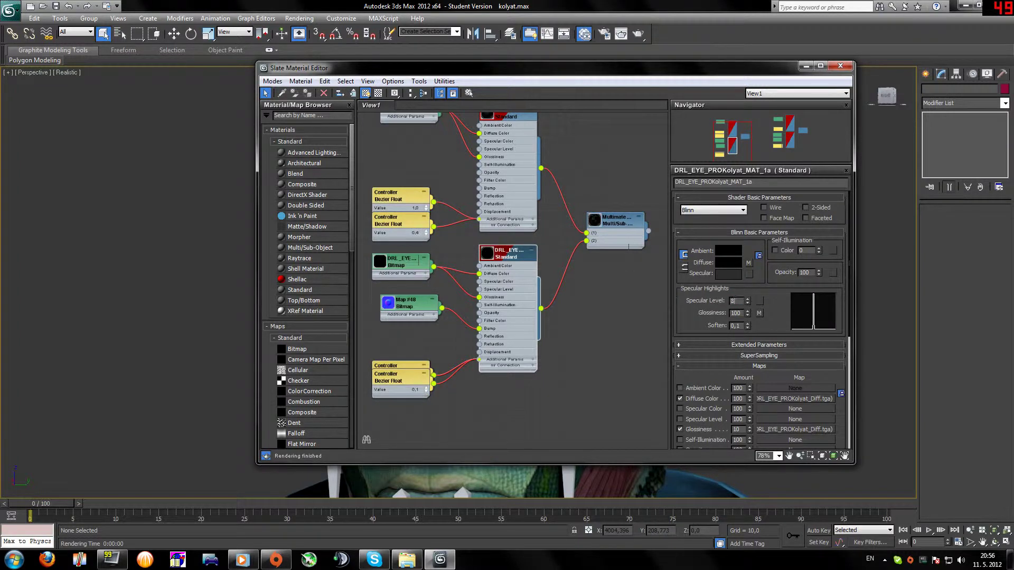
{"action": "left_click", "coordinate": [806, 66]}
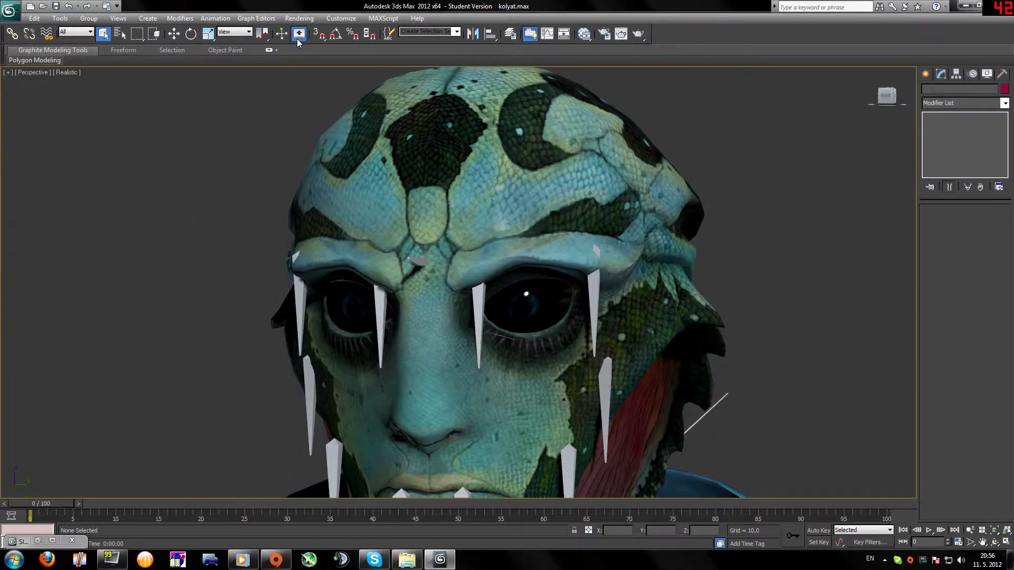
{"action": "left_click", "coordinate": [299, 18]}
{"action": "left_click", "coordinate": [306, 25]}
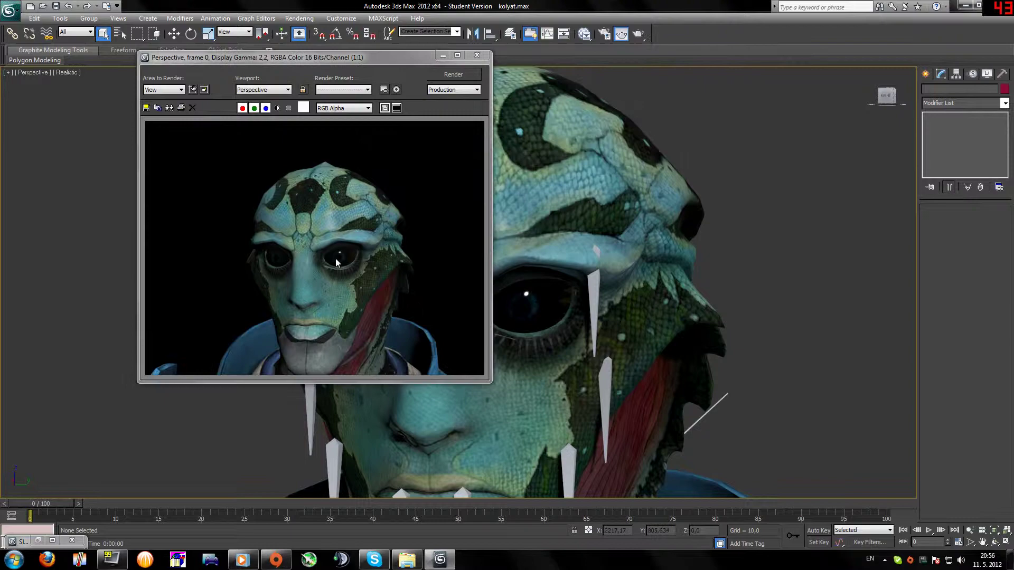
{"action": "left_click", "coordinate": [477, 55]}
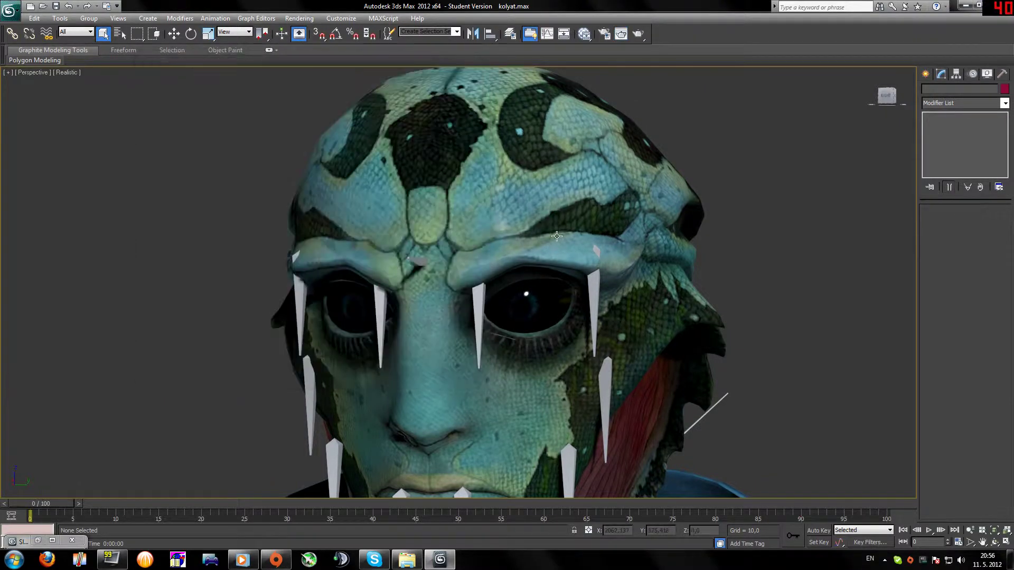
Turn the perspective view to face Kolyat from the front and render the head
{"action": "mouse_move", "coordinate": [889, 96]}
{"action": "left_mouse_down"}
{"action": "mouse_move", "coordinate": [919, 97]}
{"action": "mouse_move", "coordinate": [890, 97]}
{"action": "left_mouse_up"}
{"action": "left_click", "coordinate": [299, 18]}
{"action": "left_click", "coordinate": [301, 26]}
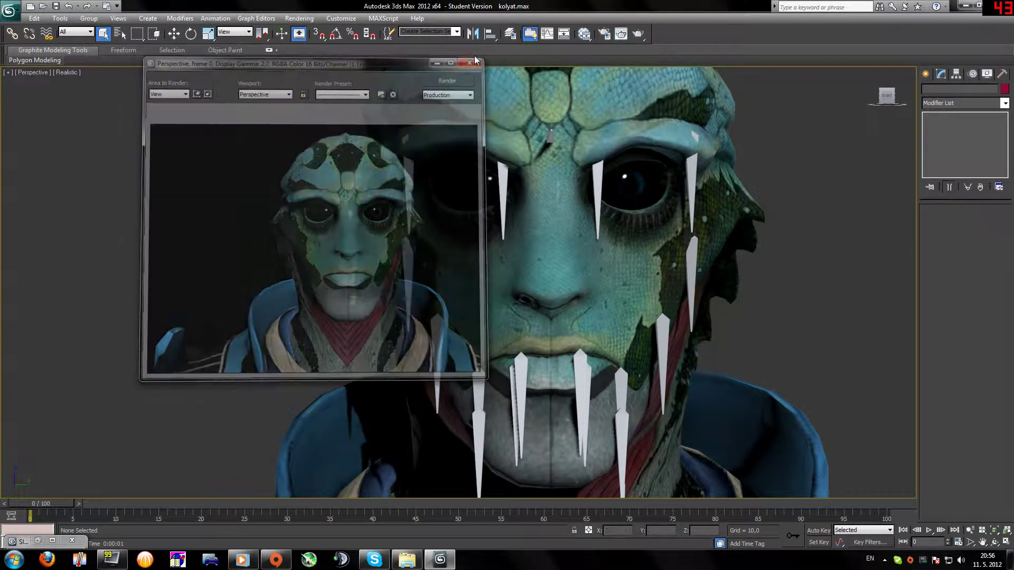
{"action": "left_click", "coordinate": [477, 55]}
Set the eye material's glossiness map amount to 90 and minimize the material editor
{"action": "left_click", "coordinate": [584, 33]}
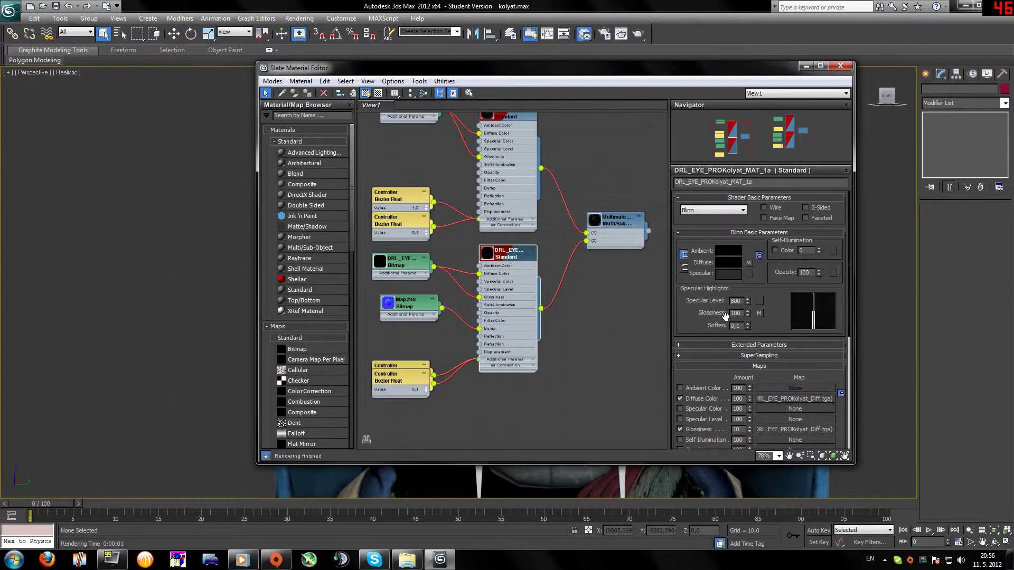
{"action": "middle_click_drag", "start_coordinate": [666, 365], "coordinate": [659, 309]}
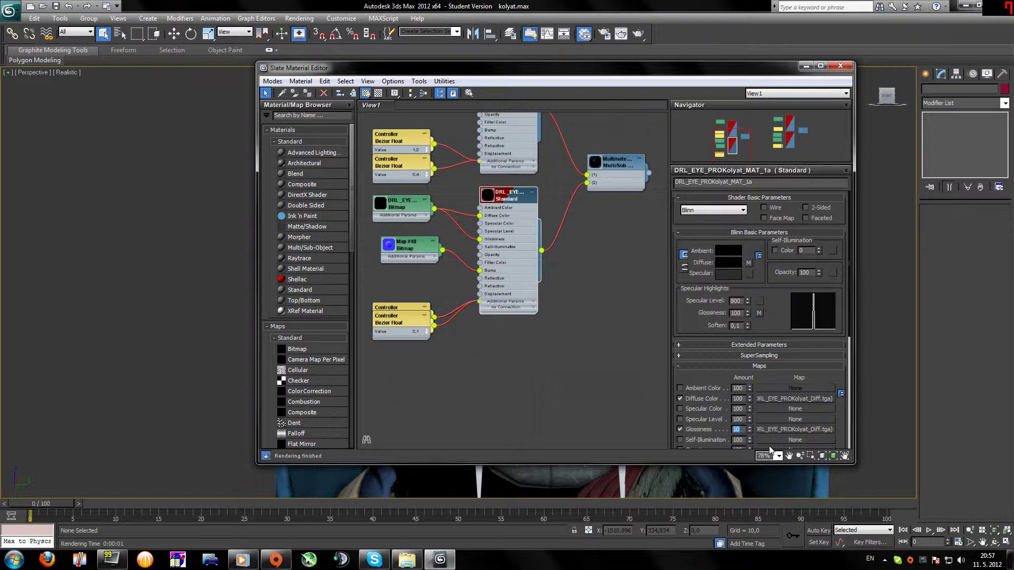
{"action": "type", "text": "90"}
{"action": "key", "text": "Return"}
{"action": "left_click", "coordinate": [807, 66]}
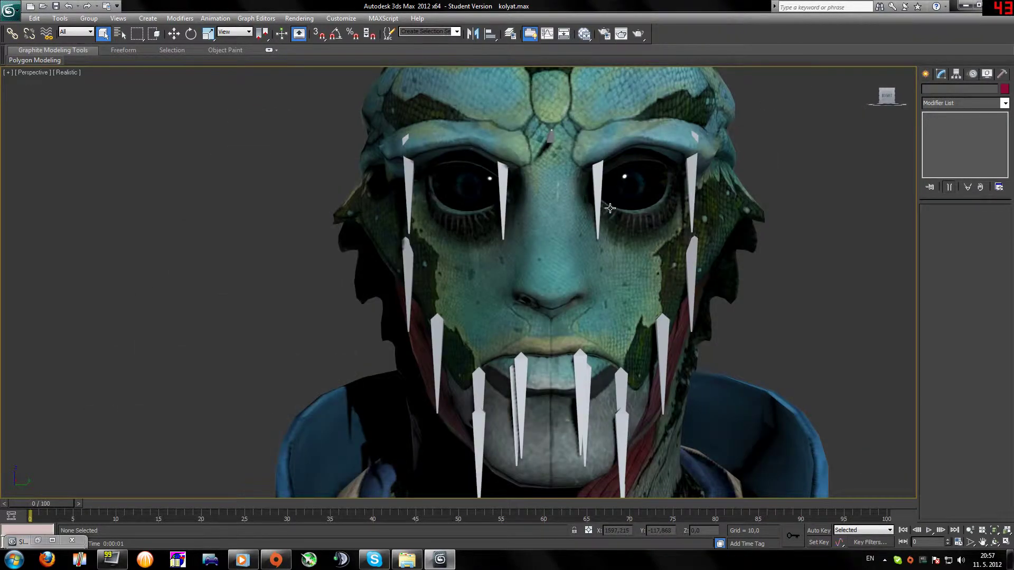
Render Kolyat's face with the new glossiness map amount and inspect the eyes from another angle
{"action": "middle_click_drag", "start_coordinate": [528, 264], "coordinate": [512, 264], "text": "alt"}
{"action": "left_click", "coordinate": [299, 19]}
{"action": "left_click", "coordinate": [311, 31]}
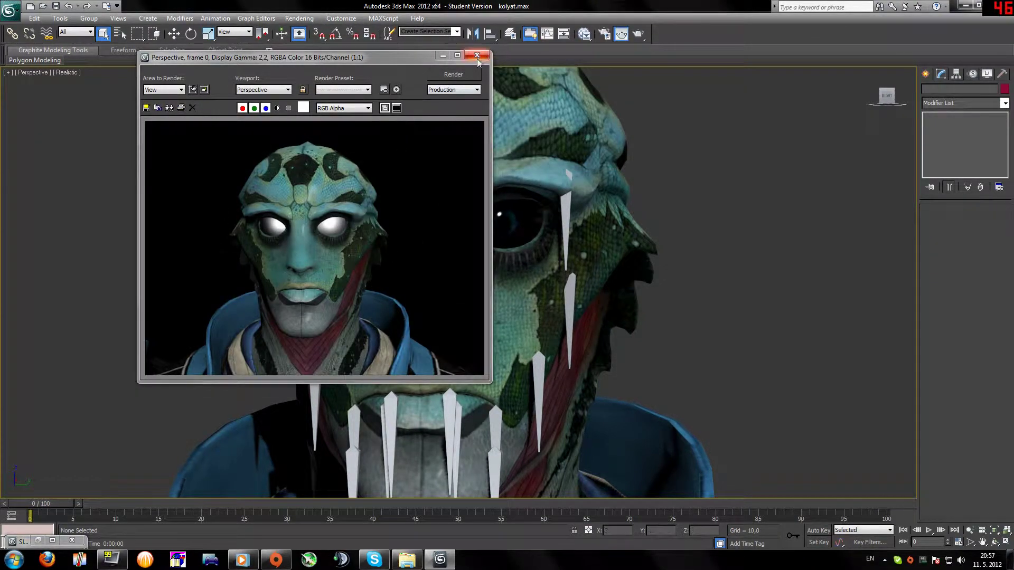
{"action": "left_click", "coordinate": [477, 55]}
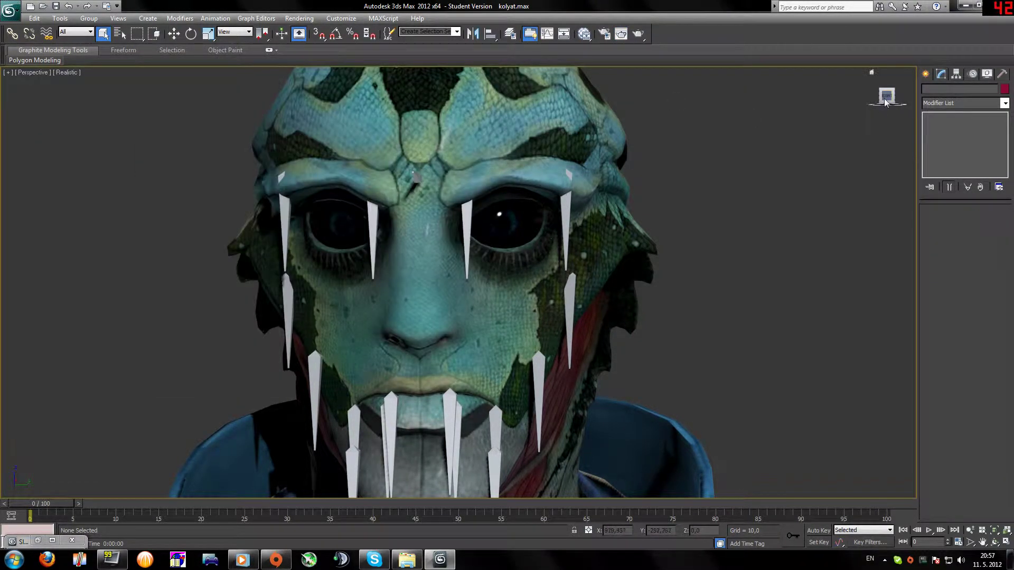
{"action": "middle_click_drag", "start_coordinate": [402, 338], "coordinate": [460, 334], "text": "alt"}
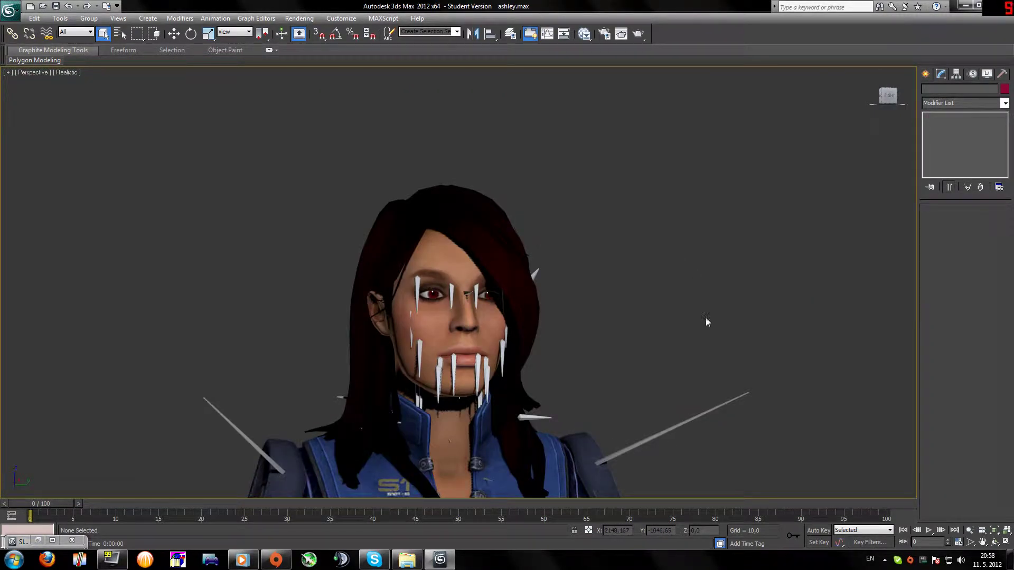
Render a close-up of Ashley's eyes and nose in the ashley.max scene
{"action": "middle_click_drag", "start_coordinate": [597, 264], "coordinate": [633, 207]}
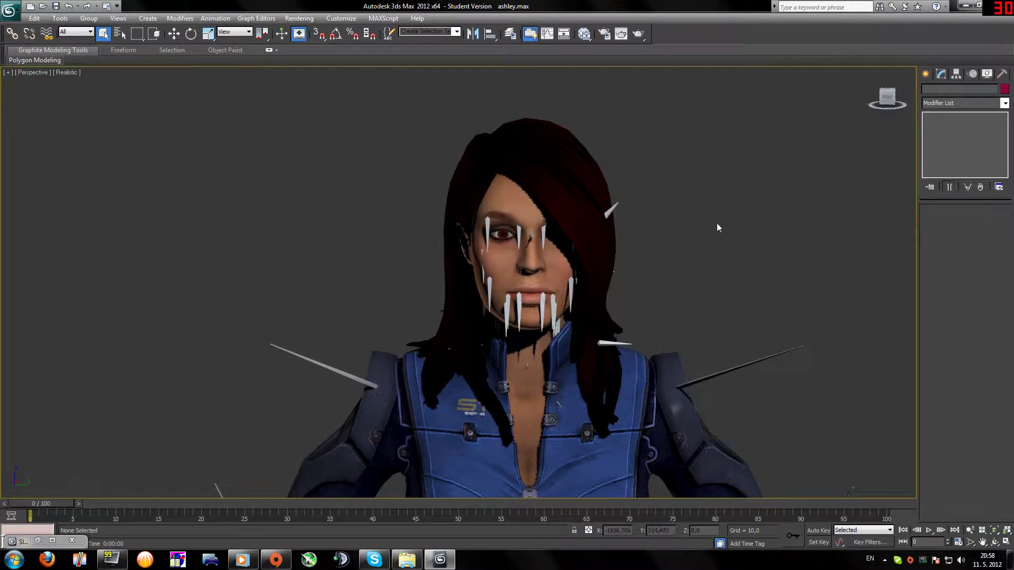
{"action": "scroll", "coordinate": [681, 240], "scroll_direction": "up", "scroll_amount": 6}
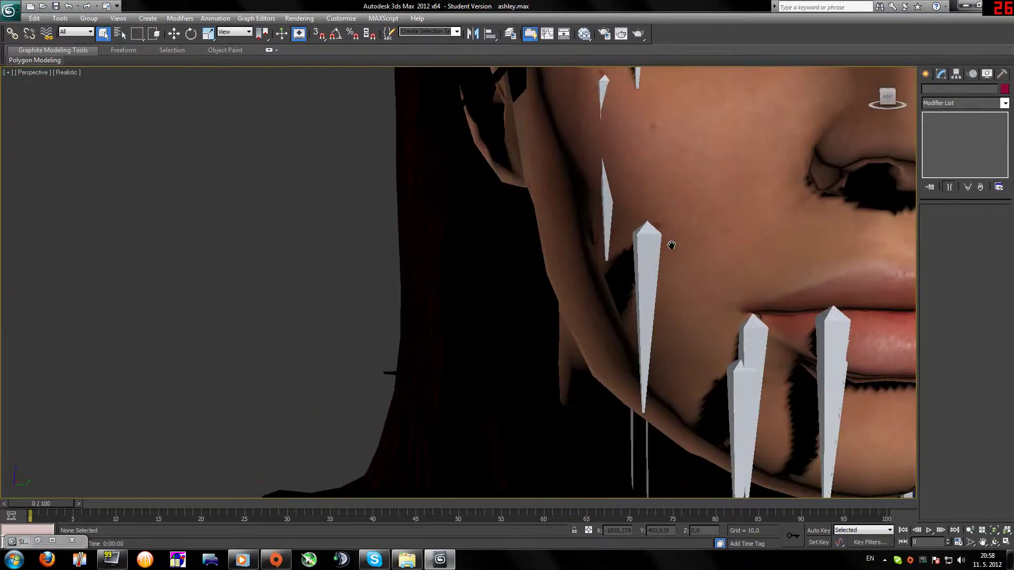
{"action": "middle_click_drag", "start_coordinate": [691, 245], "coordinate": [609, 293]}
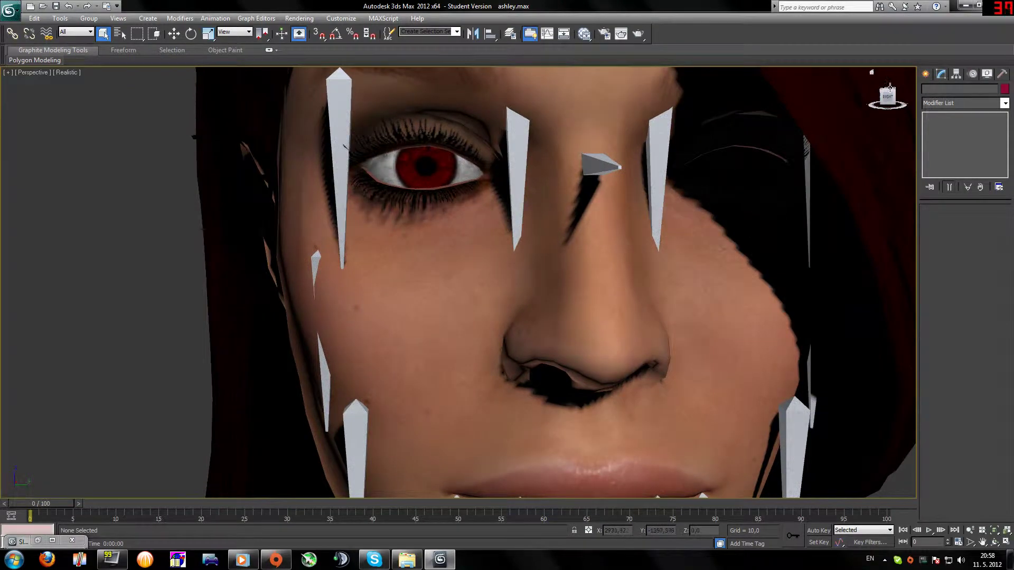
{"action": "left_click_drag", "start_coordinate": [887, 96], "coordinate": [898, 97]}
{"action": "middle_click_drag", "start_coordinate": [740, 242], "coordinate": [691, 246], "text": "alt"}
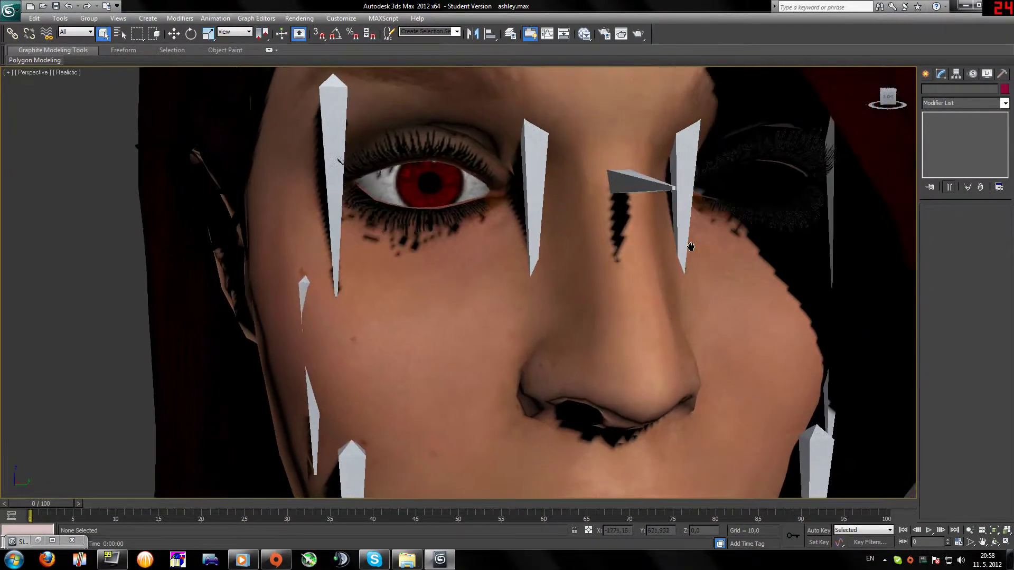
{"action": "left_click", "coordinate": [299, 18]}
{"action": "left_click", "coordinate": [302, 28]}
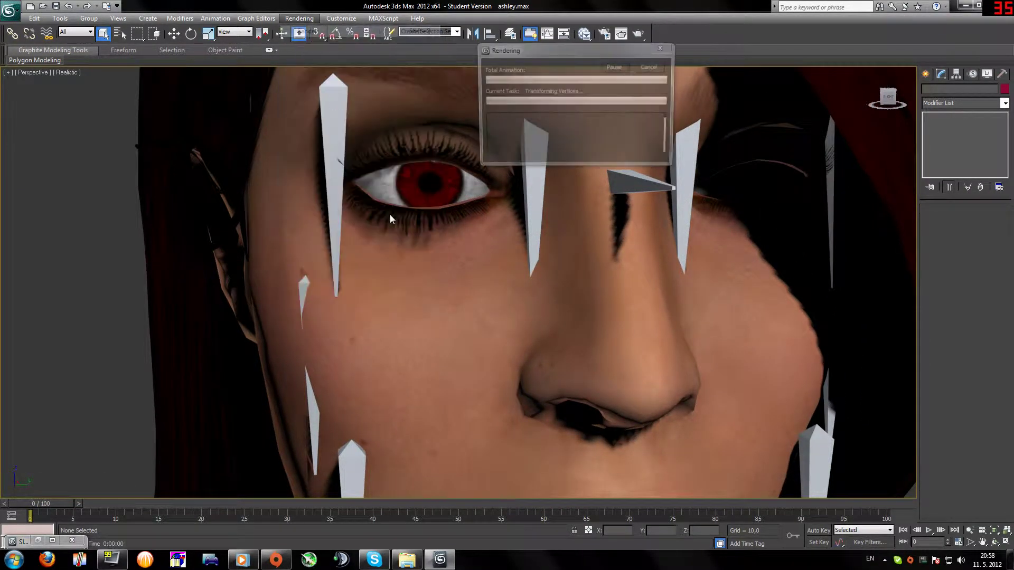
{"action": "left_click", "coordinate": [477, 55]}
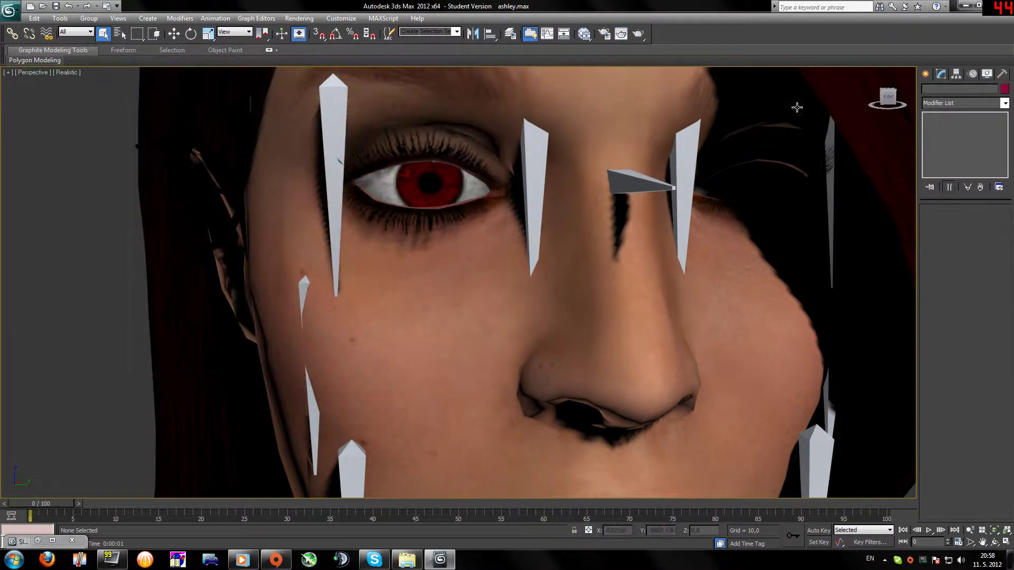
Delete Ashley's hair mesh, head mesh and the facial bones above the collar
{"action": "left_click", "coordinate": [888, 97]}
{"action": "scroll", "coordinate": [523, 364], "scroll_direction": "down", "scroll_amount": 5}
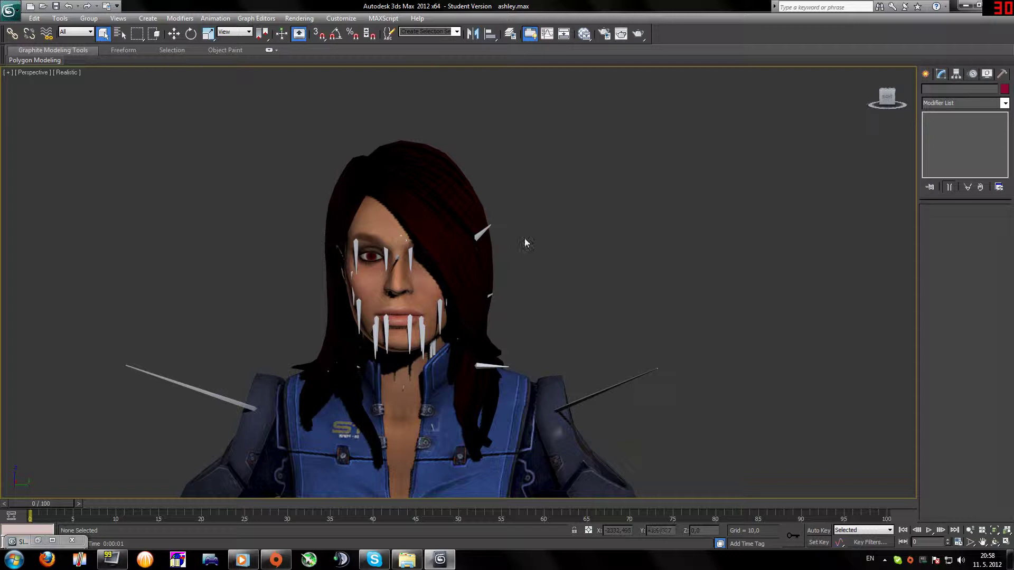
{"action": "left_click", "coordinate": [453, 205]}
{"action": "key", "text": "Delete"}
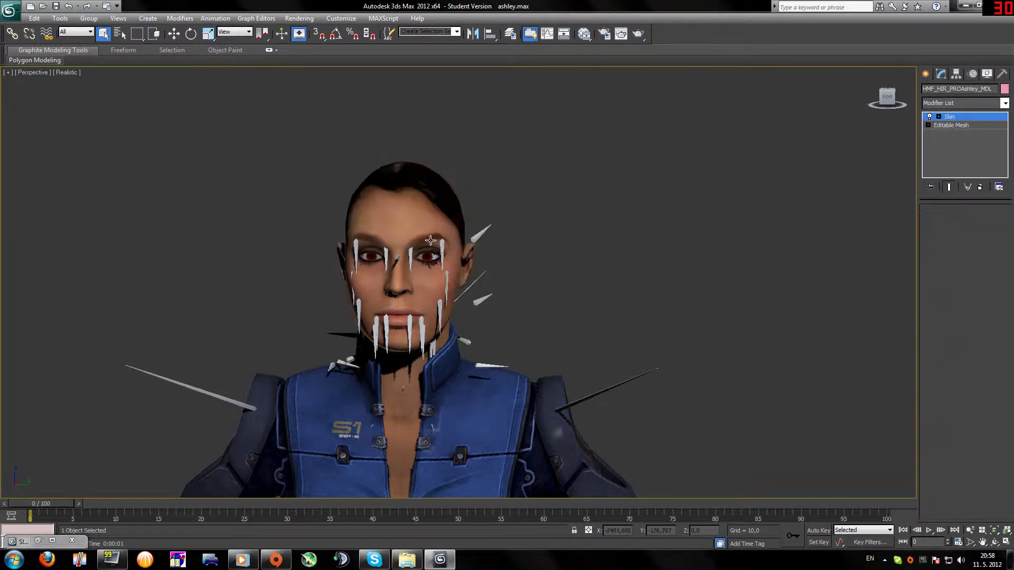
{"action": "left_click", "coordinate": [430, 254]}
{"action": "key", "text": "Delete"}
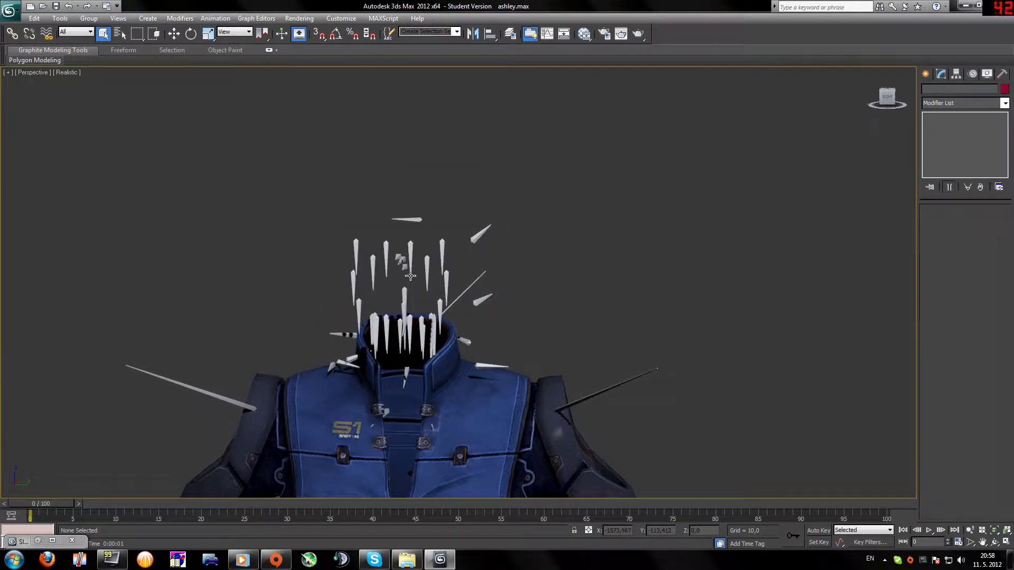
{"action": "left_click_drag", "start_coordinate": [291, 180], "coordinate": [594, 306]}
{"action": "key", "text": "Delete"}
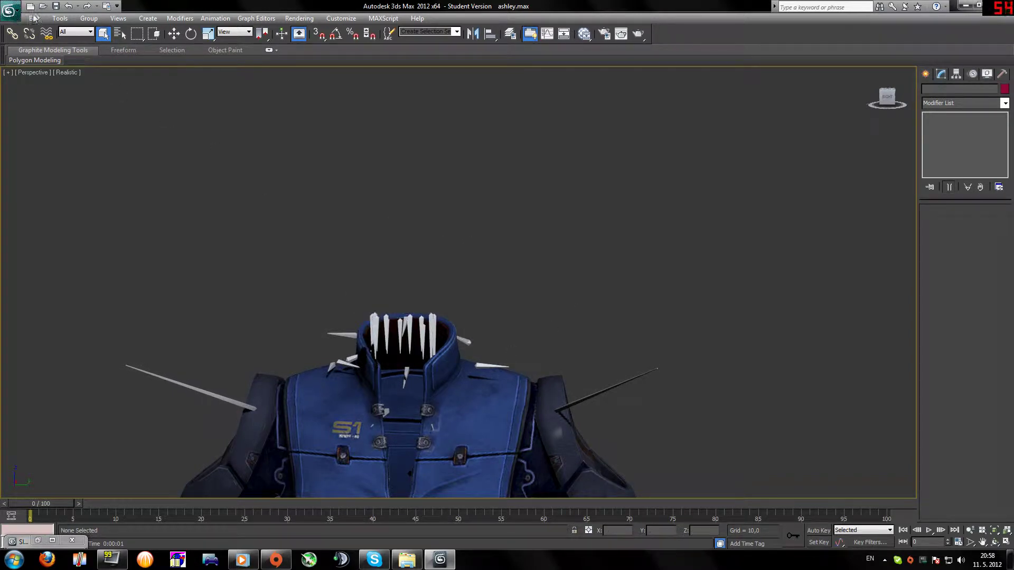
Run the ActorX Importer MAXScript
{"action": "left_click", "coordinate": [383, 18]}
{"action": "left_click", "coordinate": [392, 41]}
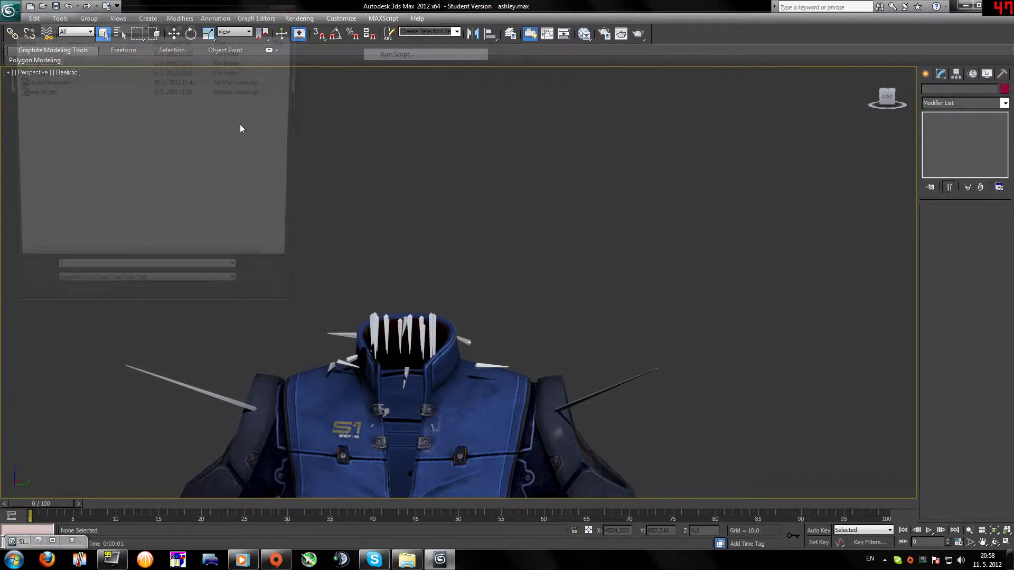
{"action": "left_click", "coordinate": [42, 81]}
{"action": "left_click", "coordinate": [288, 281]}
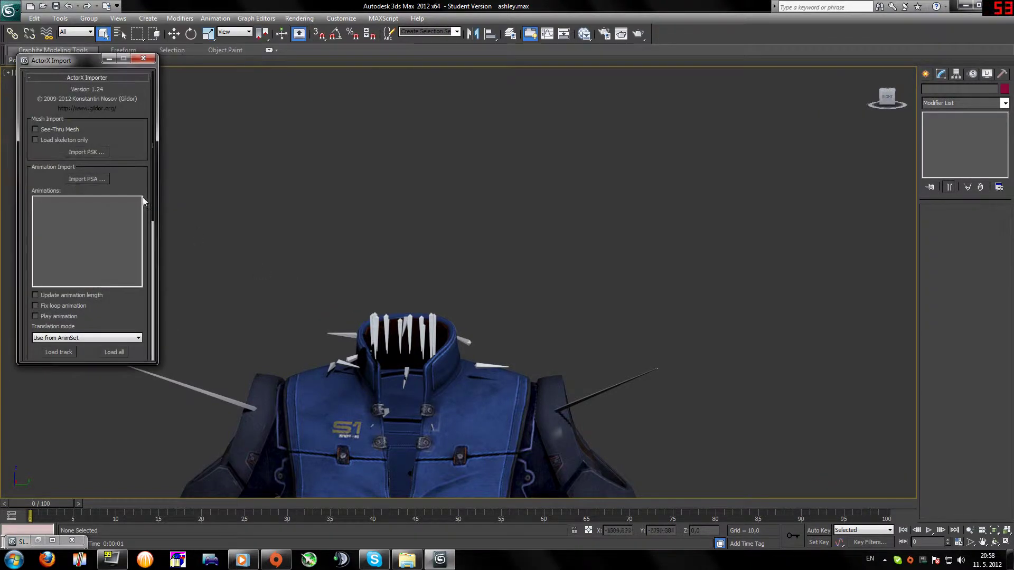
Import the head mesh HMF_HED_PROAshley_MDL.psk from MeModels EXTRACTED\ME3\BioH_Ashley_00\SkeletalMesh3
{"action": "left_click", "coordinate": [88, 153]}
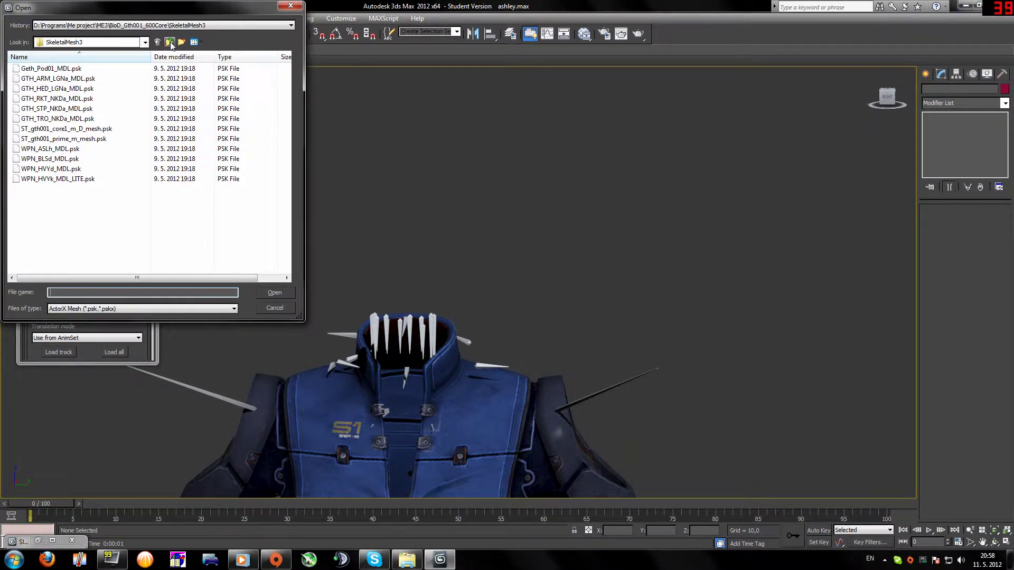
{"action": "double_click", "coordinate": [169, 42]}
{"action": "left_click", "coordinate": [169, 42]}
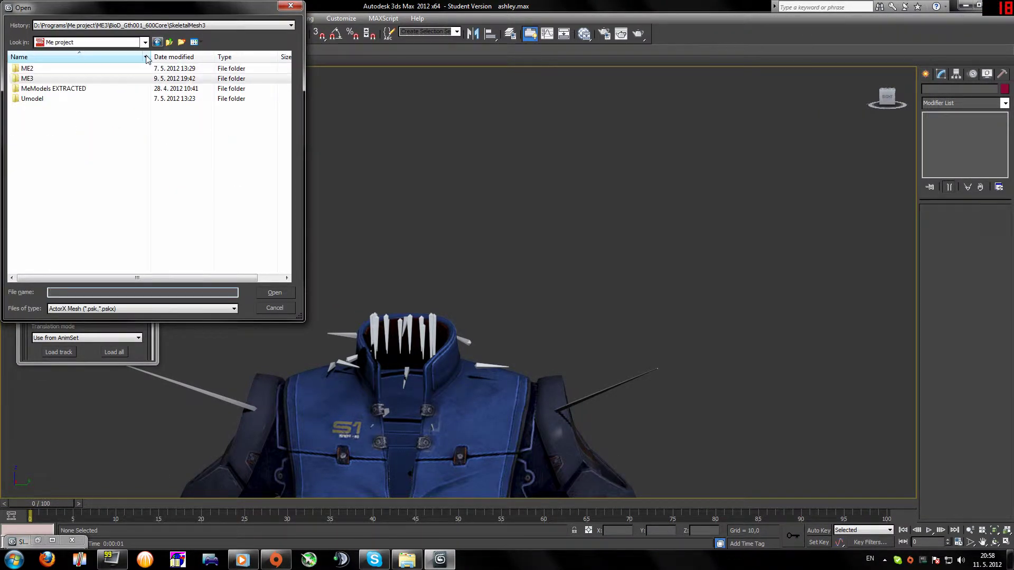
{"action": "double_click", "coordinate": [63, 88]}
{"action": "double_click", "coordinate": [44, 79]}
{"action": "scroll", "coordinate": [87, 119], "scroll_direction": "down", "scroll_amount": 3}
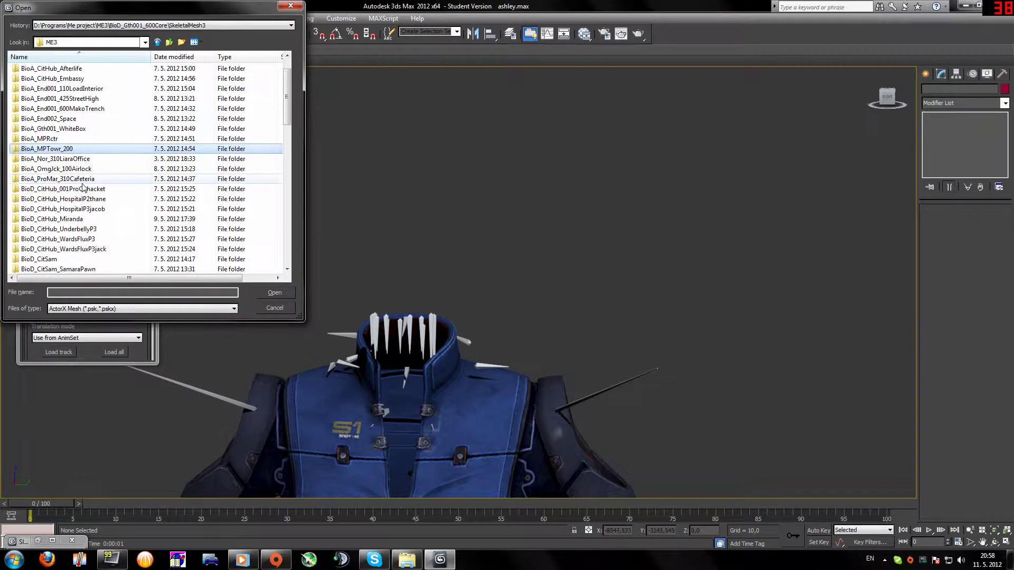
{"action": "scroll", "coordinate": [87, 120], "scroll_direction": "down", "scroll_amount": 13}
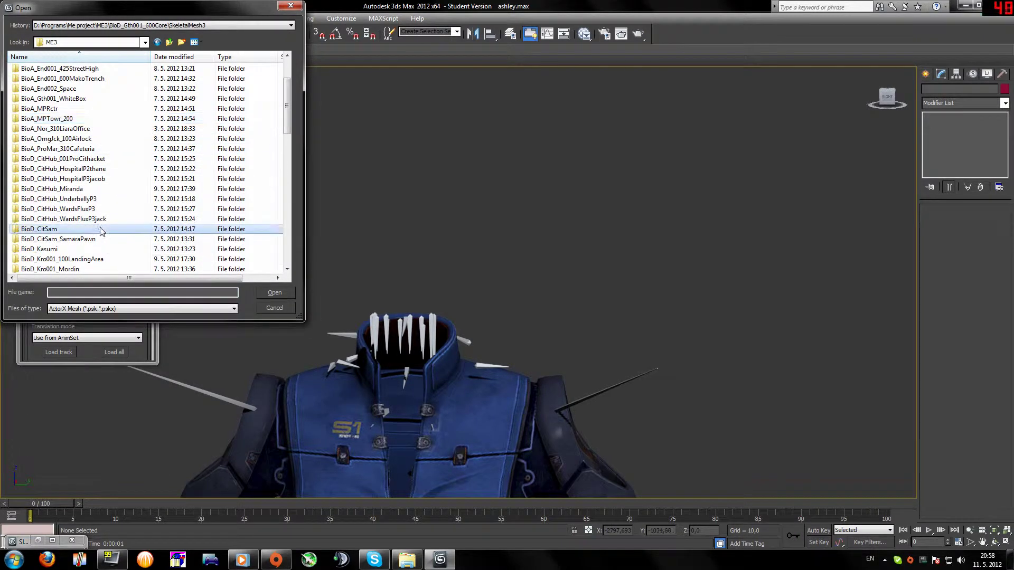
{"action": "scroll", "coordinate": [101, 231], "scroll_direction": "up", "scroll_amount": 5}
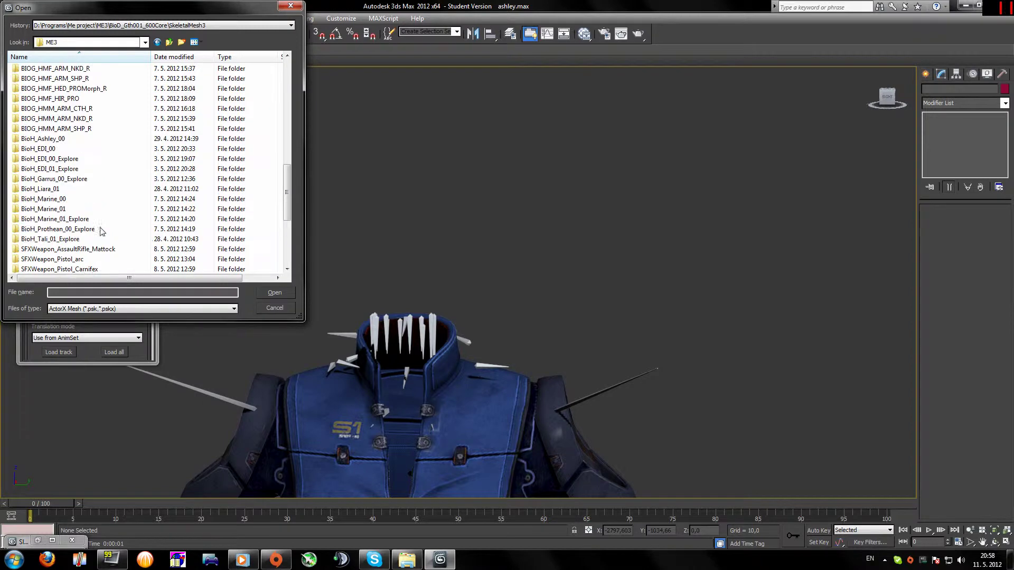
{"action": "double_click", "coordinate": [58, 141]}
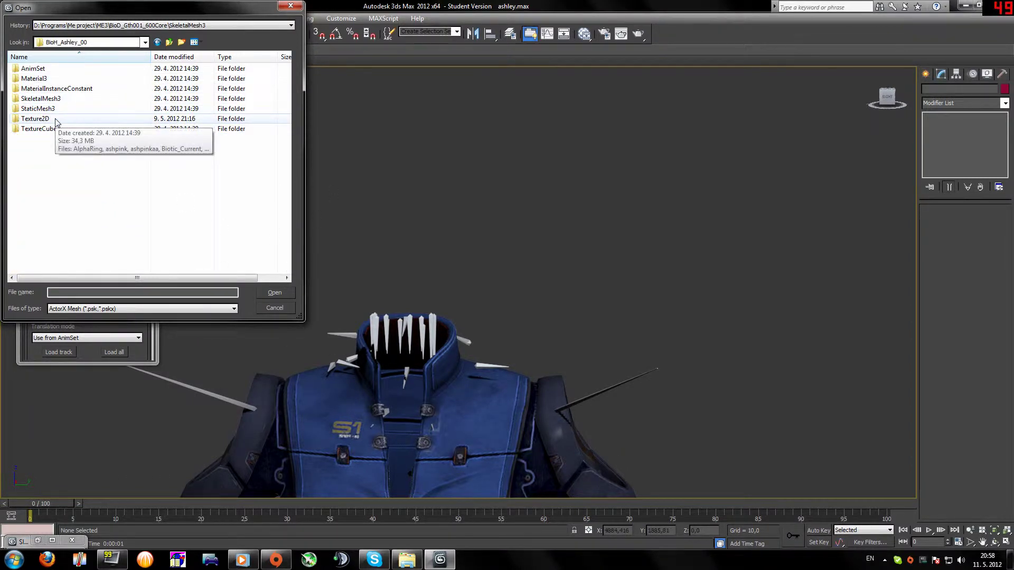
{"action": "double_click", "coordinate": [56, 99]}
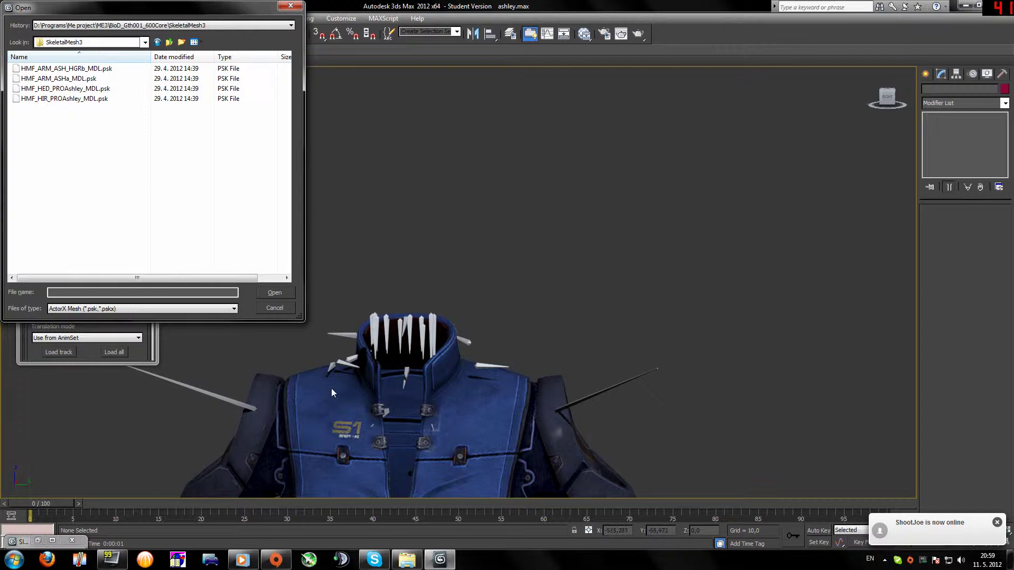
{"action": "left_click", "coordinate": [66, 89]}
{"action": "left_click", "coordinate": [274, 293]}
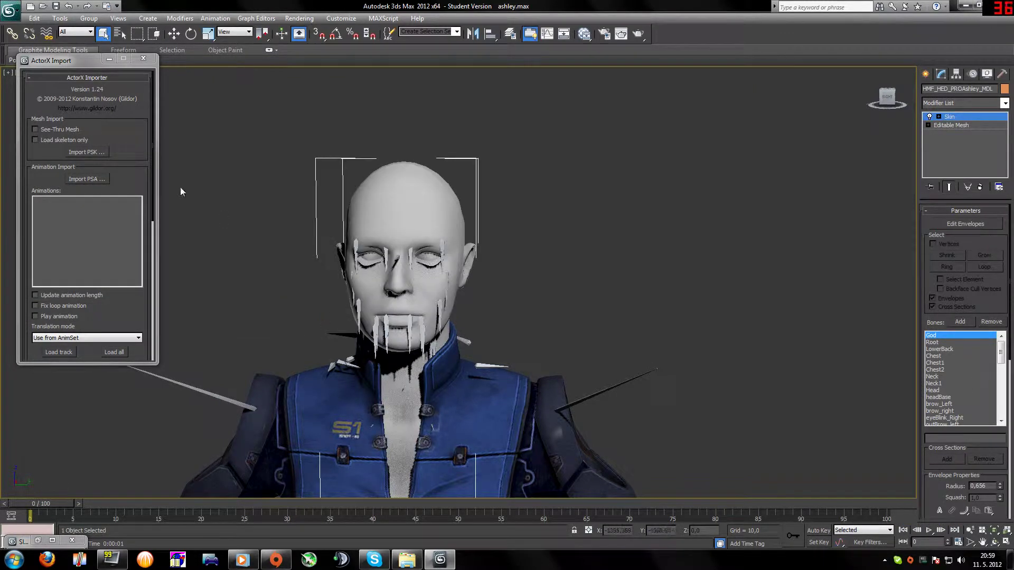
Import the hair mesh HMF_HIR_PROAshley_MDL.psk from the same folder and view the head from the side
{"action": "left_click", "coordinate": [96, 152]}
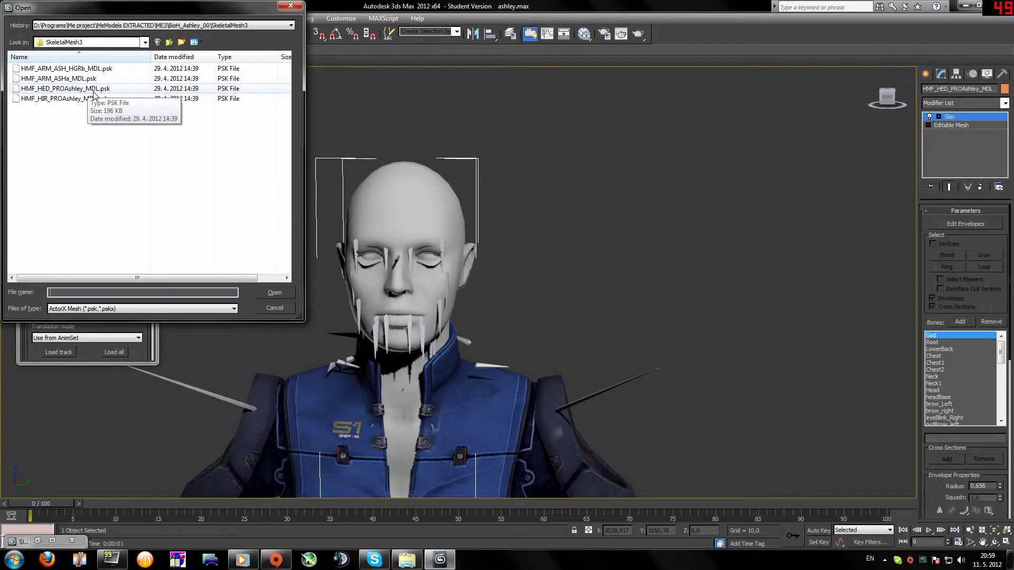
{"action": "left_click", "coordinate": [94, 98]}
{"action": "left_click", "coordinate": [271, 296]}
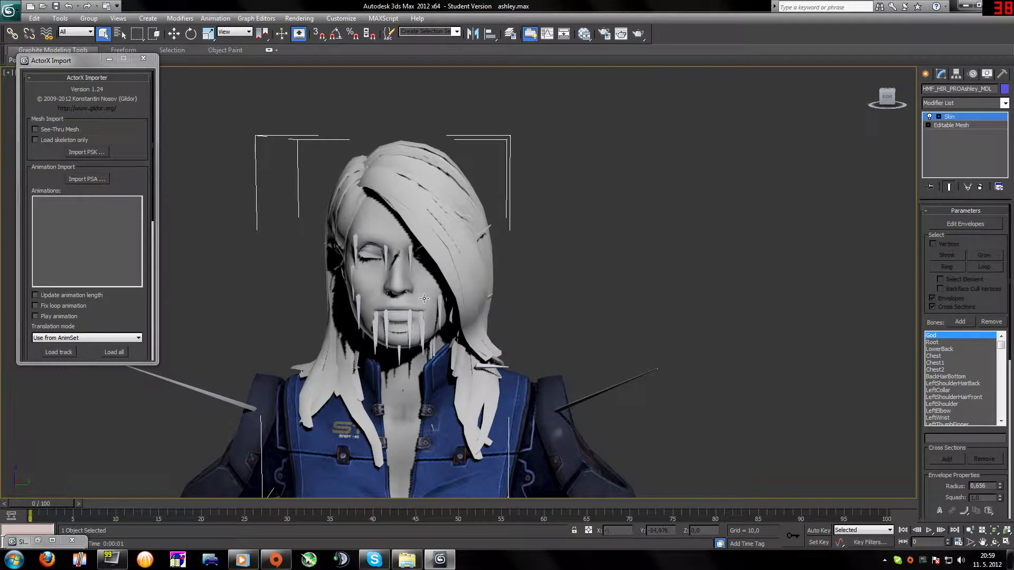
{"action": "left_click_drag", "start_coordinate": [887, 98], "coordinate": [877, 95]}
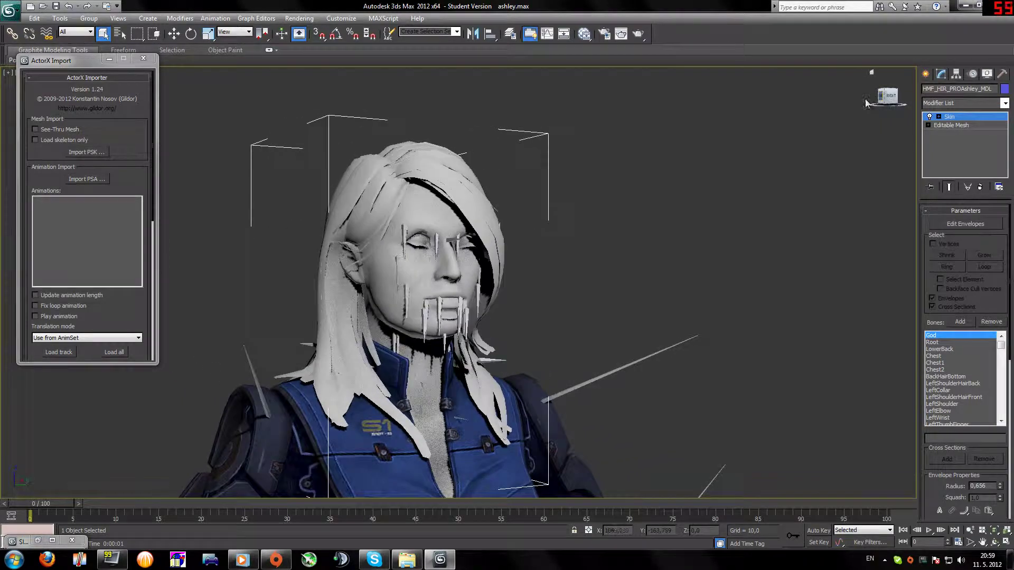
Render a close-up of the untextured head to examine the eye area, and close the render
{"action": "scroll", "coordinate": [523, 252], "scroll_direction": "up", "scroll_amount": 10}
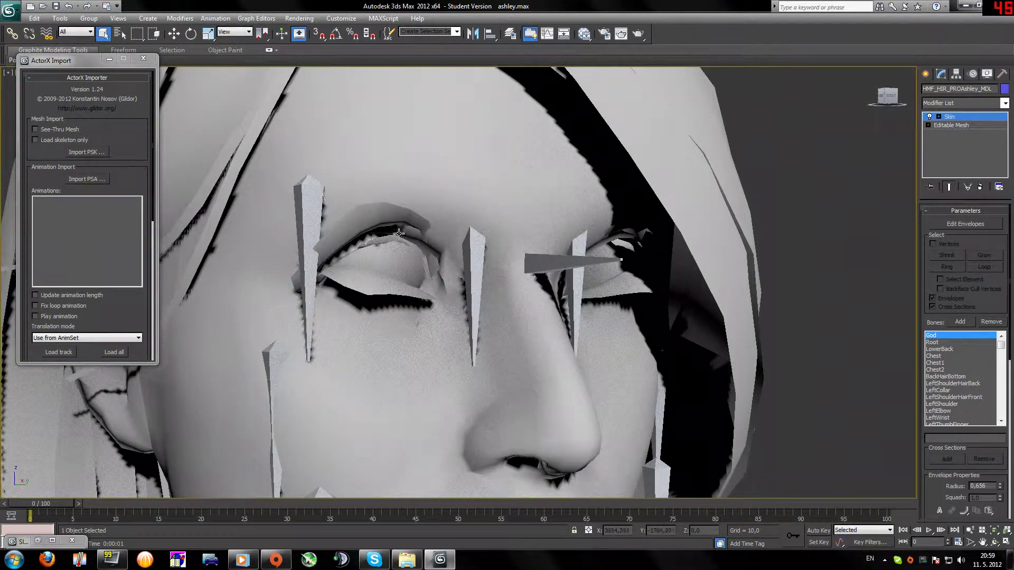
{"action": "left_click", "coordinate": [304, 19]}
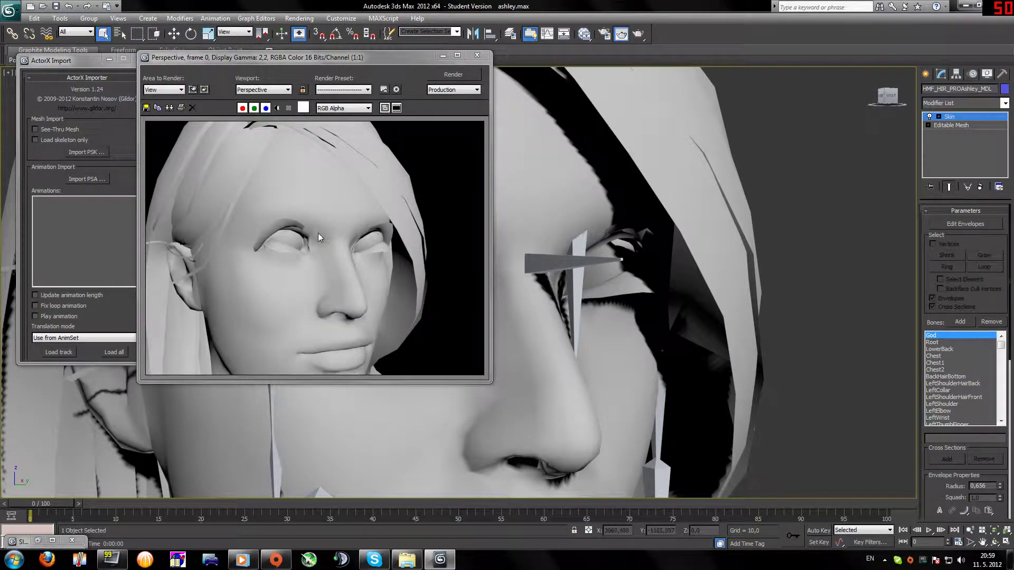
{"action": "left_click", "coordinate": [477, 55]}
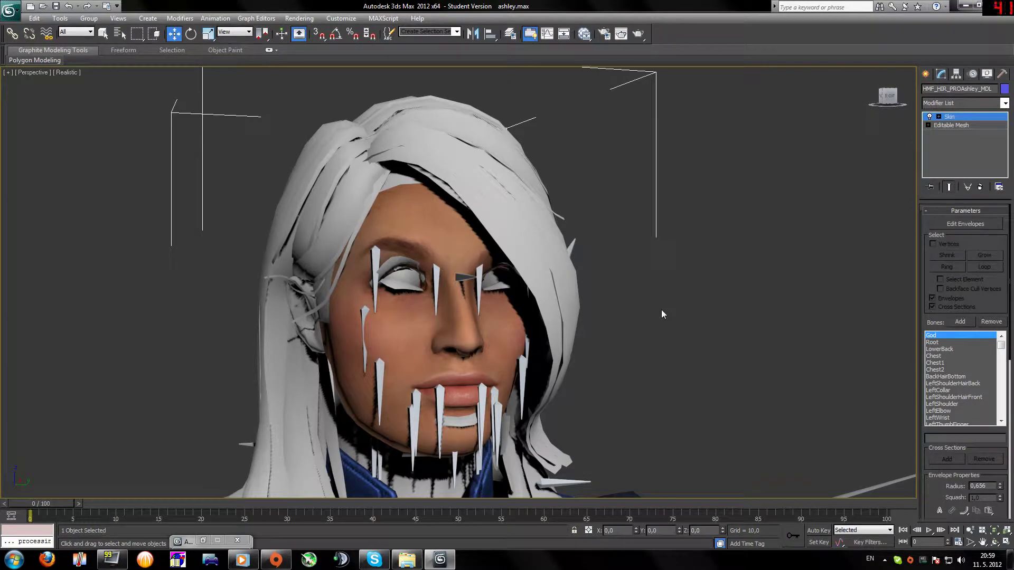
Select the textured head mesh, render the face to examine the eyes and eyelids, and clear the selection
{"action": "scroll", "coordinate": [556, 315], "scroll_direction": "up", "scroll_amount": 8}
{"action": "left_click", "coordinate": [331, 275]}
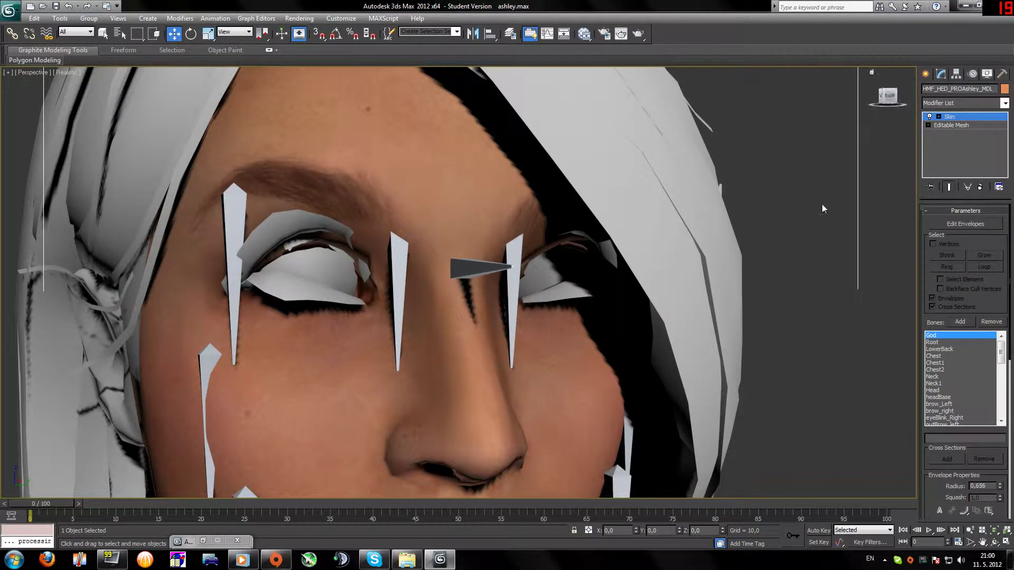
{"action": "scroll", "coordinate": [663, 204], "scroll_direction": "down", "scroll_amount": 5}
{"action": "scroll", "coordinate": [663, 203], "scroll_direction": "up", "scroll_amount": 5}
{"action": "left_click", "coordinate": [299, 18]}
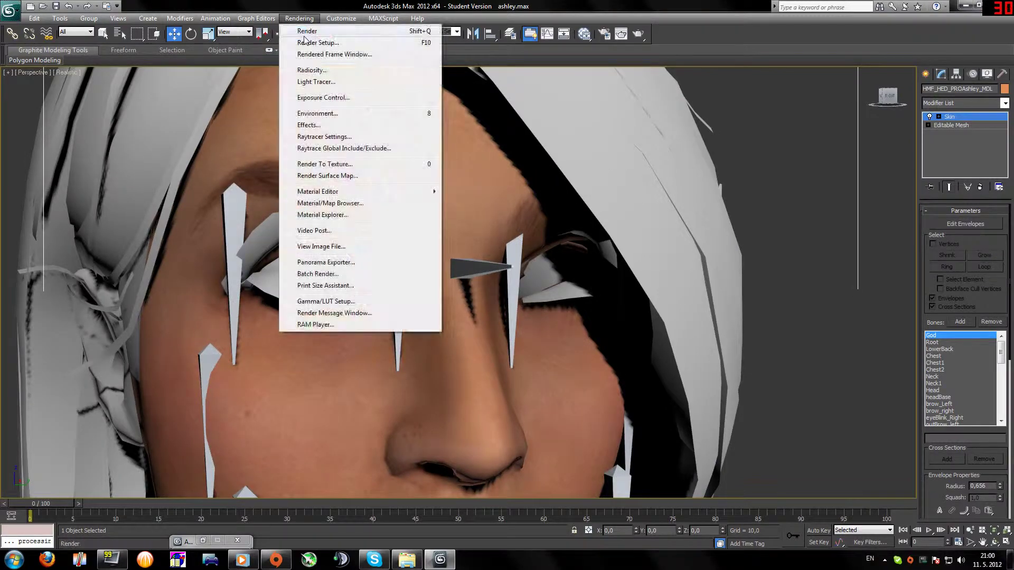
{"action": "left_click", "coordinate": [306, 29]}
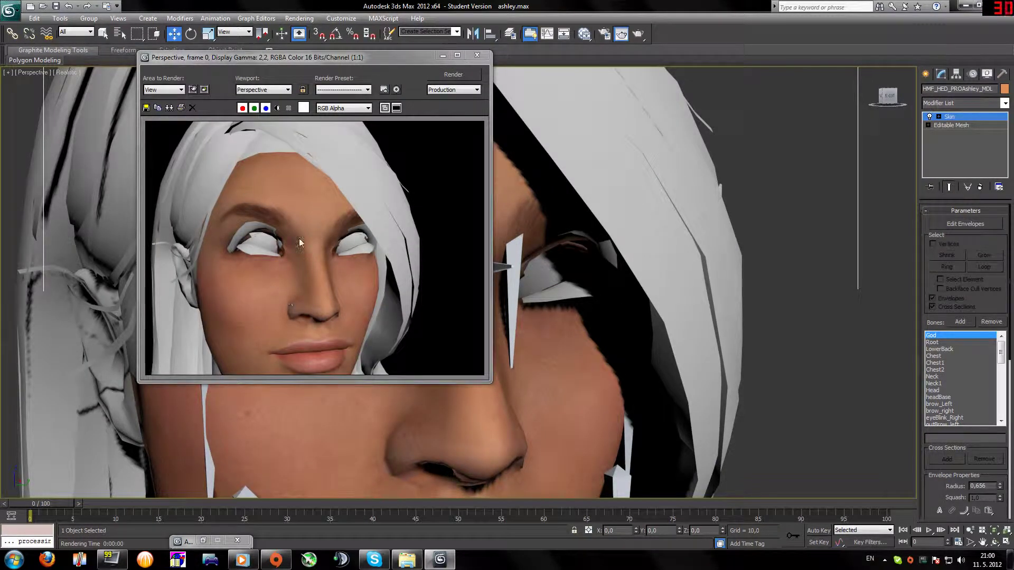
{"action": "left_click", "coordinate": [476, 55]}
{"action": "left_click", "coordinate": [802, 231]}
{"action": "key", "text": "z"}
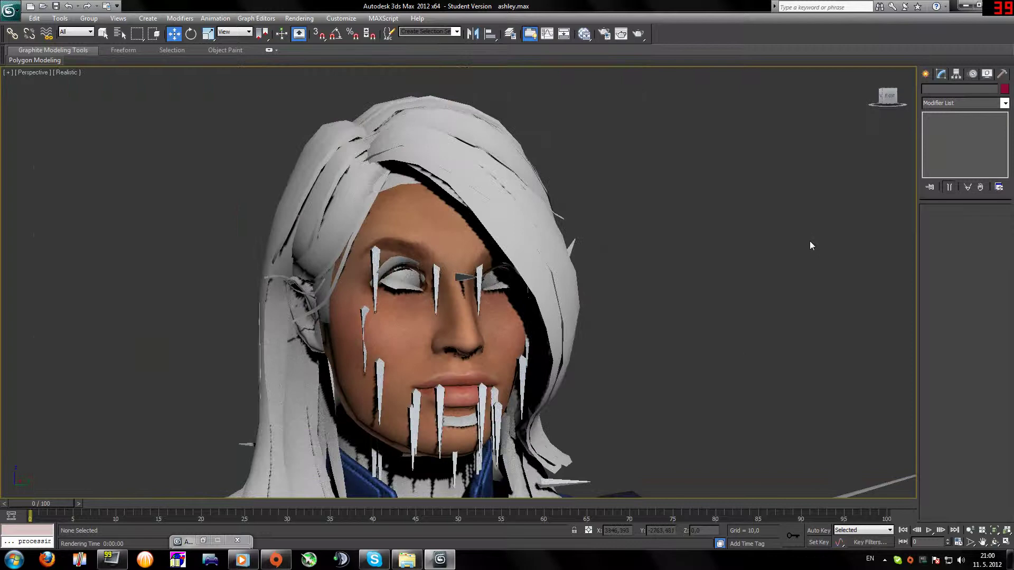
Delete Ashley's head mesh, hair mesh and the upper facial bones
{"action": "scroll", "coordinate": [535, 340], "scroll_direction": "down", "scroll_amount": 3}
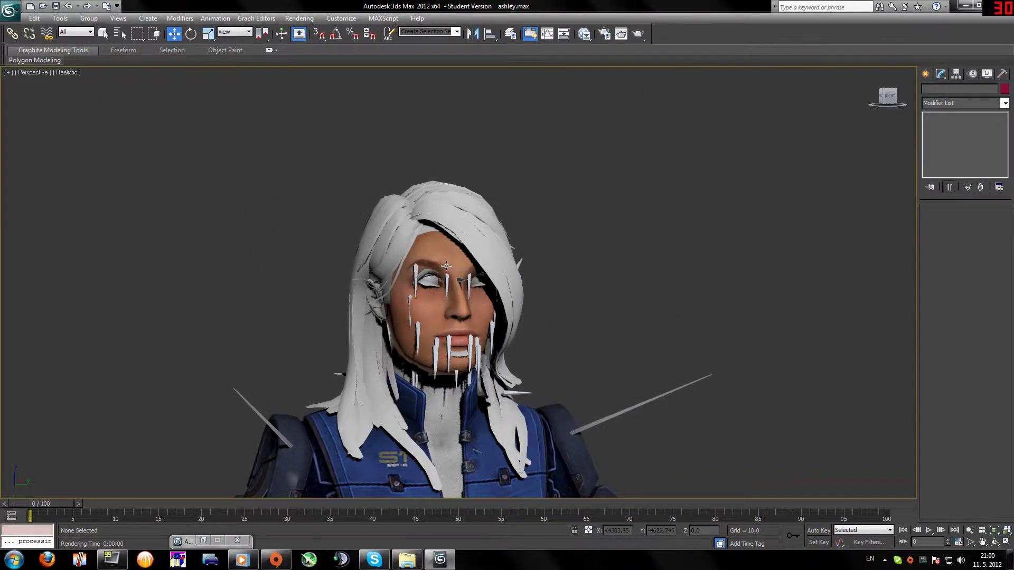
{"action": "left_click_drag", "start_coordinate": [611, 283], "coordinate": [671, 320]}
{"action": "key", "text": "Delete"}
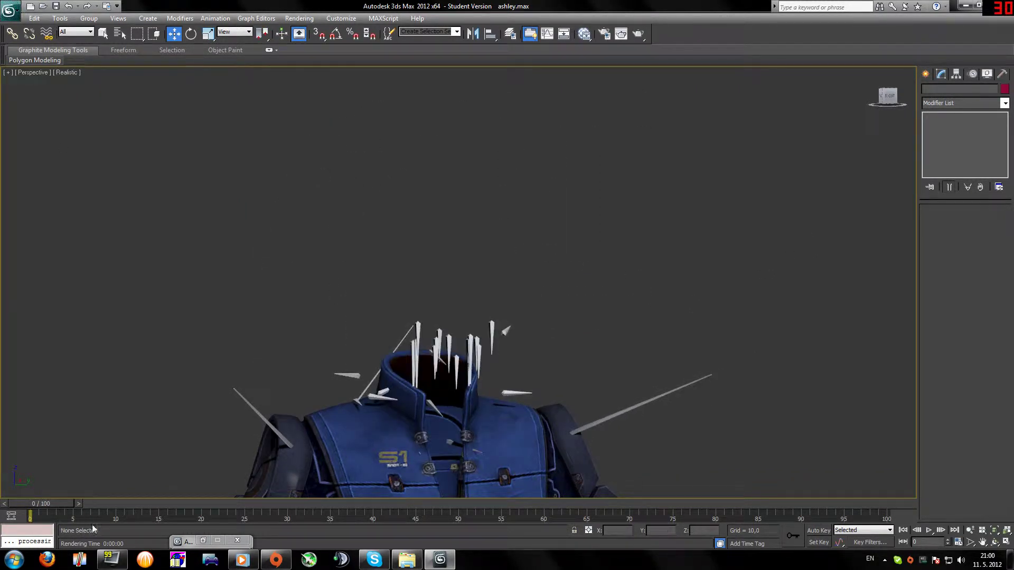
Import the hair mesh HMF_HIR_PROAshley_MDL.psk first, using the restored ActorX importer
{"action": "double_click", "coordinate": [185, 541]}
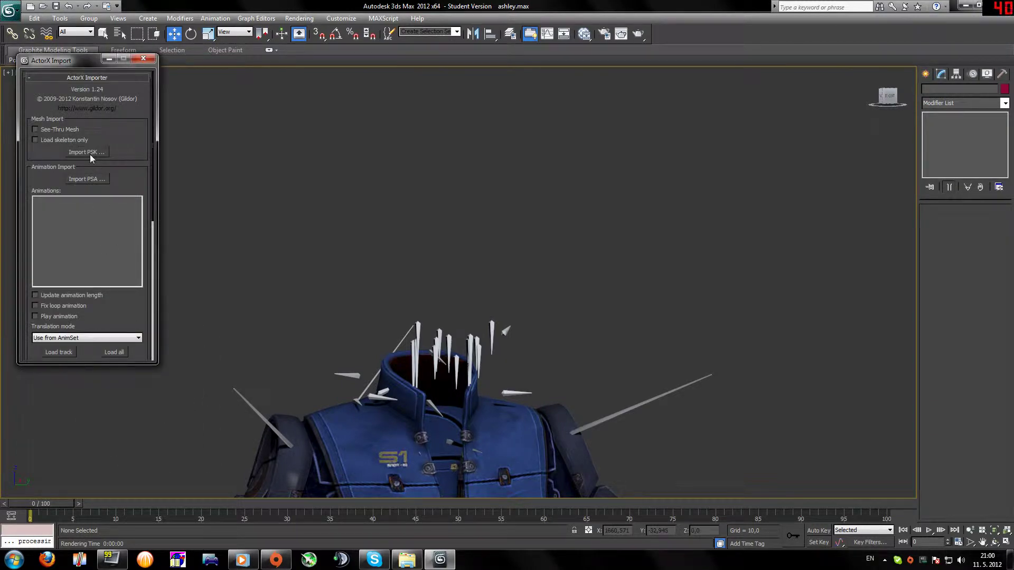
{"action": "left_click", "coordinate": [87, 151]}
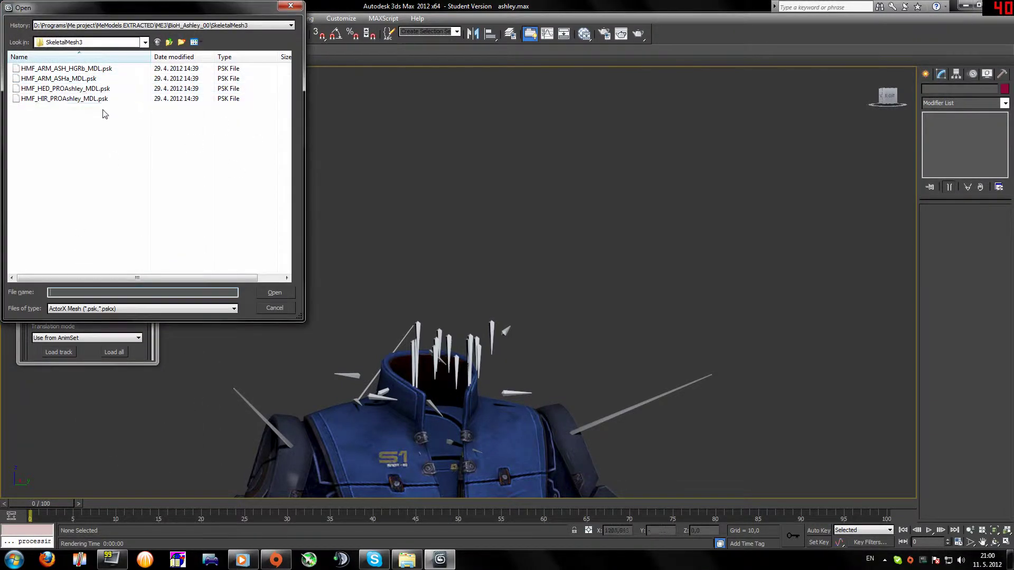
{"action": "left_click", "coordinate": [74, 98]}
{"action": "left_click", "coordinate": [276, 293]}
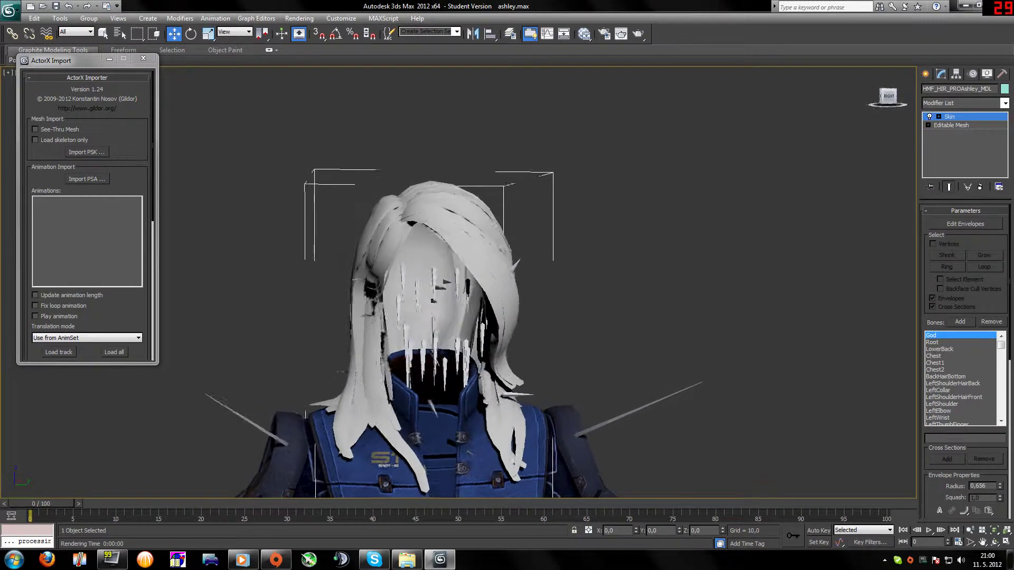
Import the head mesh HMF_HED_PROAshley_MDL.psk from the SkeletalMesh3 folder and clear the selection
{"action": "left_click", "coordinate": [87, 152]}
{"action": "left_click", "coordinate": [73, 88]}
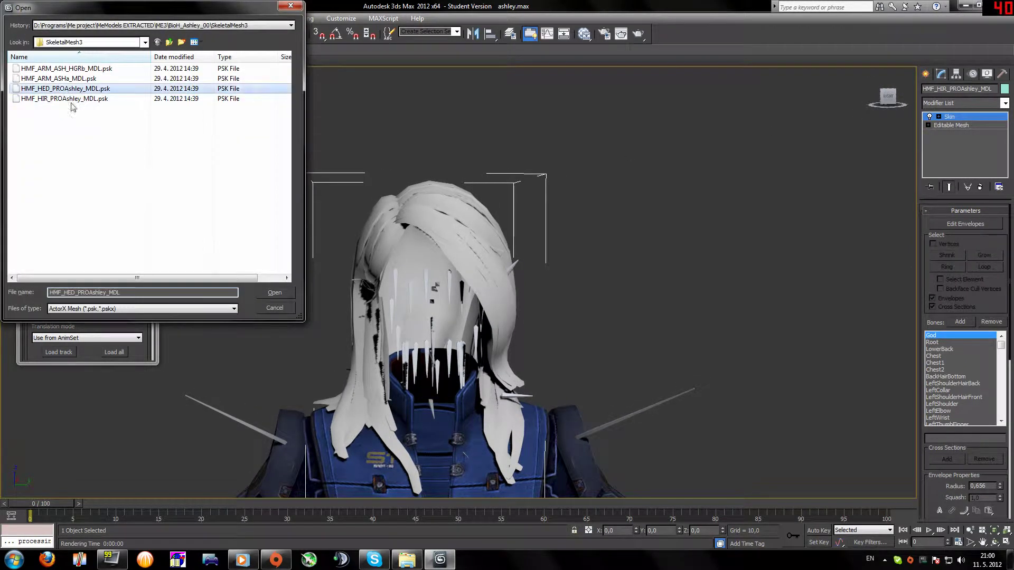
{"action": "left_click", "coordinate": [274, 292]}
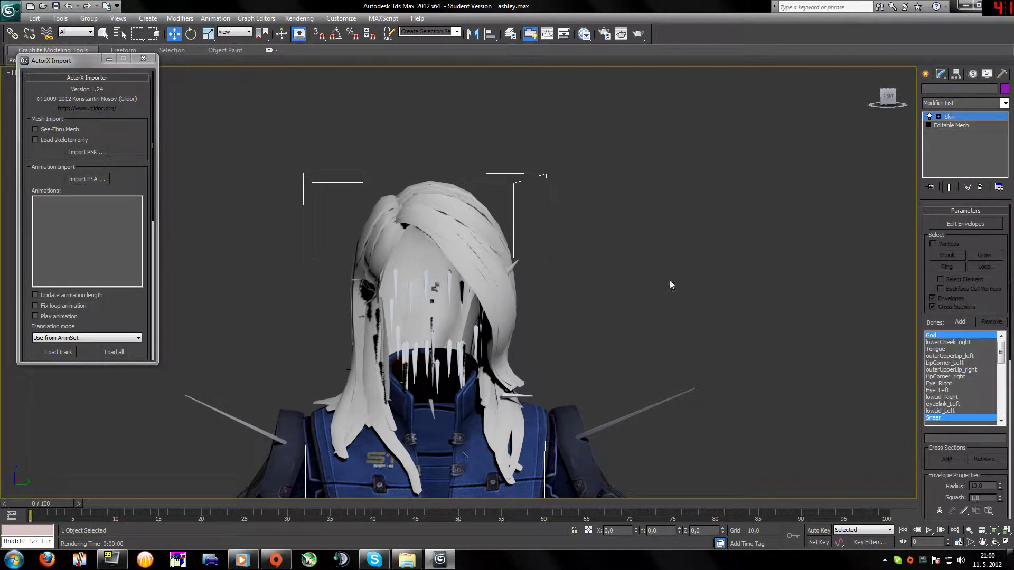
{"action": "left_click", "coordinate": [530, 268]}
Render the newly imported head from the front to examine its eyes and eyelids
{"action": "scroll", "coordinate": [447, 308], "scroll_direction": "up", "scroll_amount": 5}
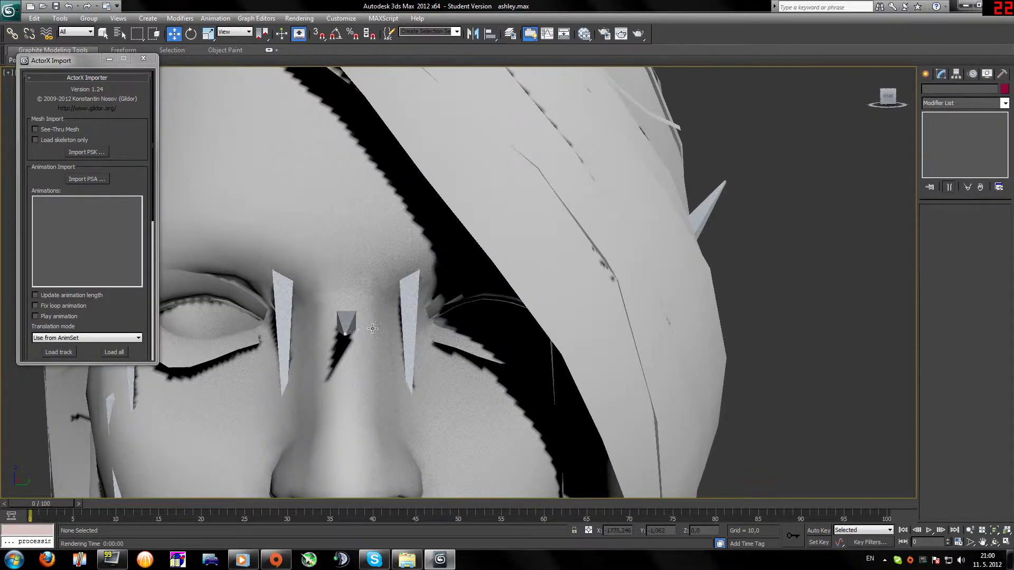
{"action": "scroll", "coordinate": [373, 328], "scroll_direction": "down", "scroll_amount": 4}
{"action": "left_click", "coordinate": [298, 18]}
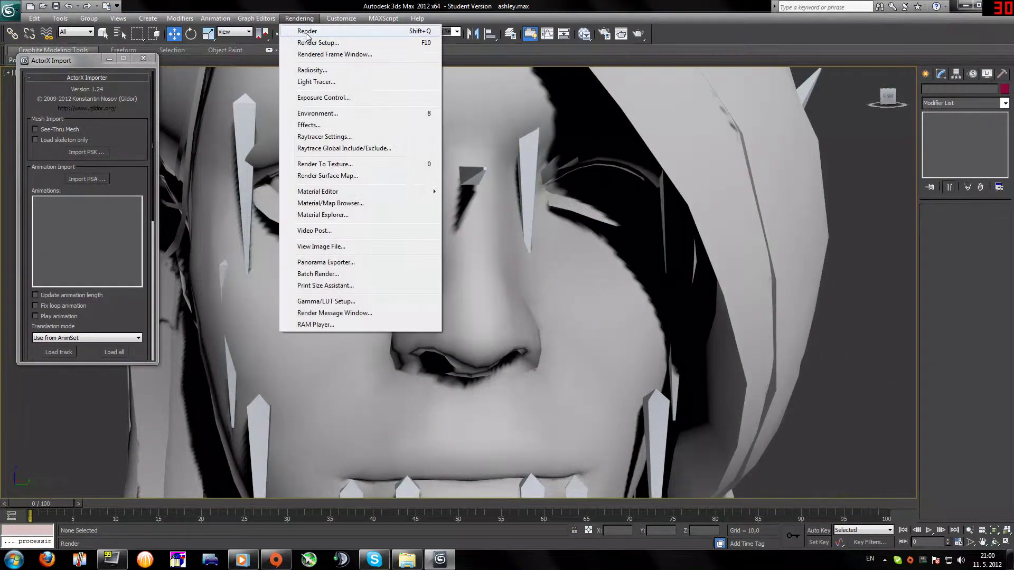
{"action": "left_click", "coordinate": [307, 32]}
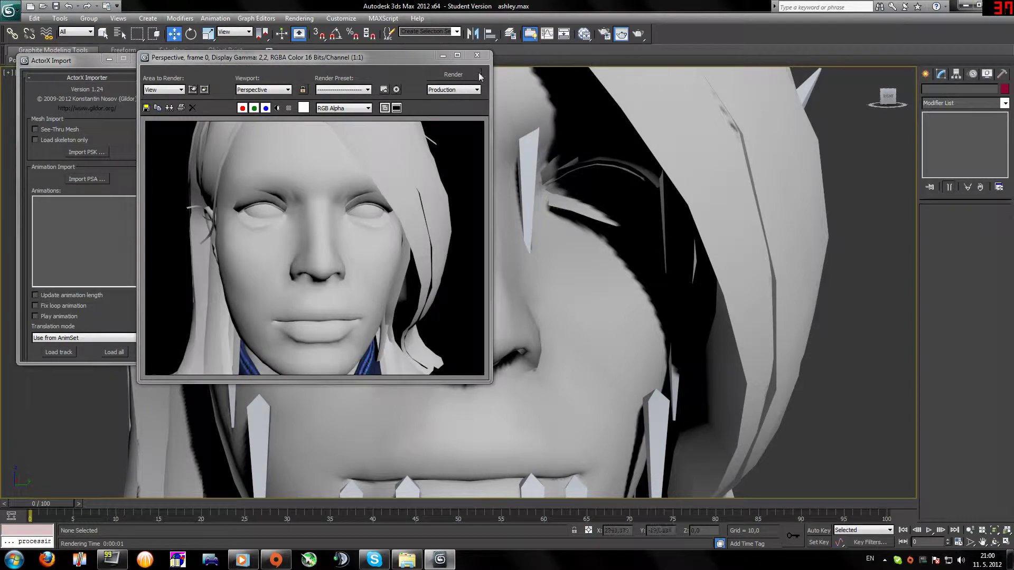
{"action": "left_click", "coordinate": [477, 55]}
{"action": "scroll", "coordinate": [749, 381], "scroll_direction": "down", "scroll_amount": 5}
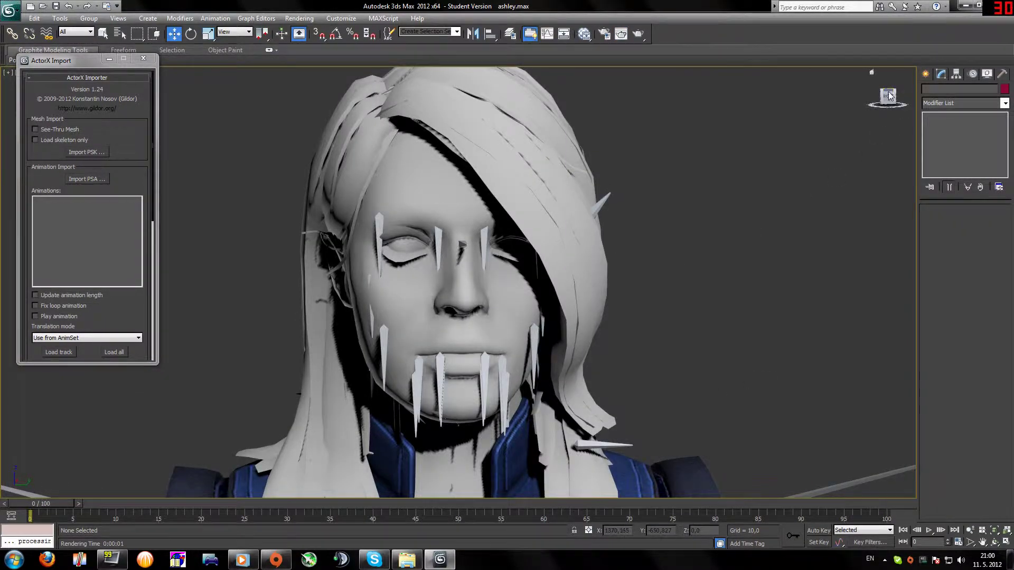
{"action": "mouse_move", "coordinate": [889, 98]}
{"action": "left_mouse_down"}
{"action": "mouse_move", "coordinate": [914, 97]}
{"action": "mouse_move", "coordinate": [882, 102]}
{"action": "left_mouse_up"}
{"action": "scroll", "coordinate": [678, 351], "scroll_direction": "down", "scroll_amount": 3}
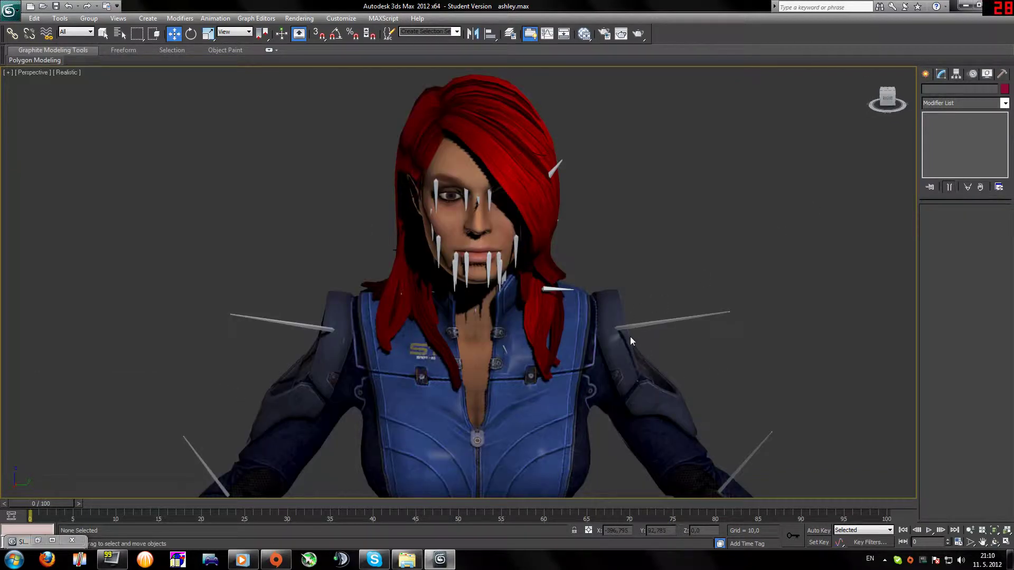
Open the Slate Material Editor and wire the face diffuse bitmap into the face material's Specular Level
{"action": "left_click_drag", "start_coordinate": [890, 119], "coordinate": [888, 102]}
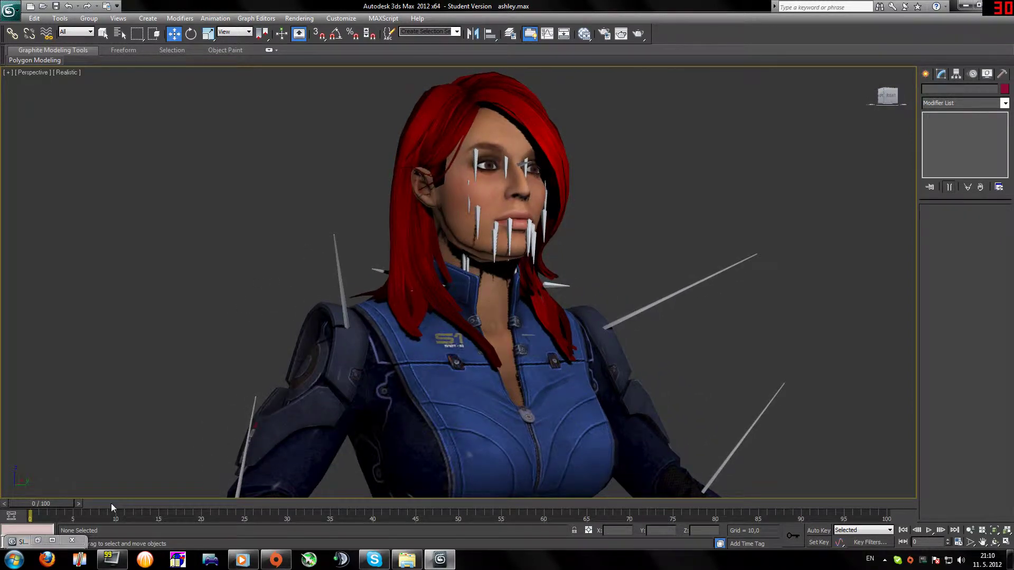
{"action": "left_click", "coordinate": [37, 542]}
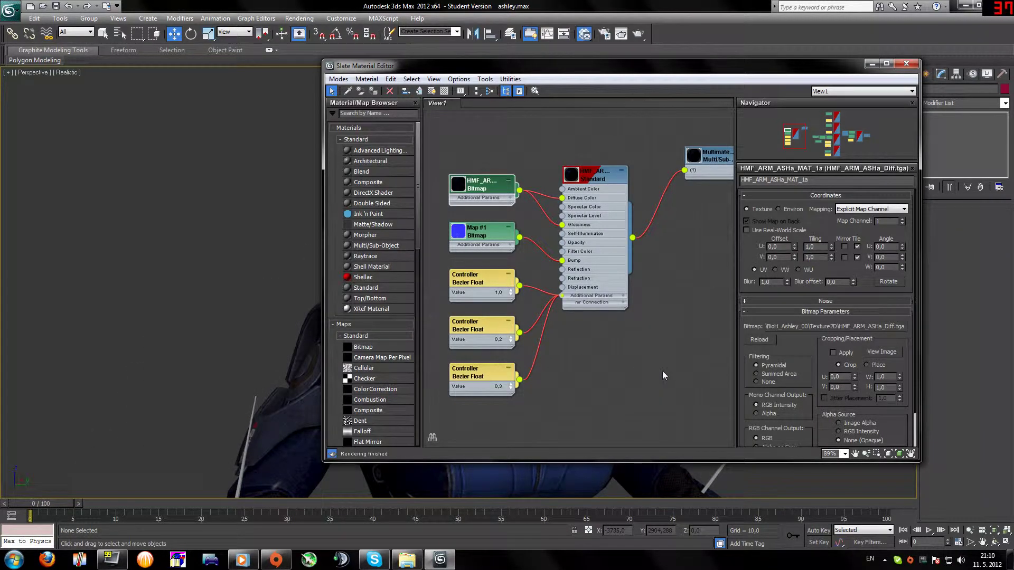
{"action": "middle_click_drag", "start_coordinate": [648, 377], "coordinate": [478, 354]}
{"action": "middle_click_drag", "start_coordinate": [687, 338], "coordinate": [470, 307]}
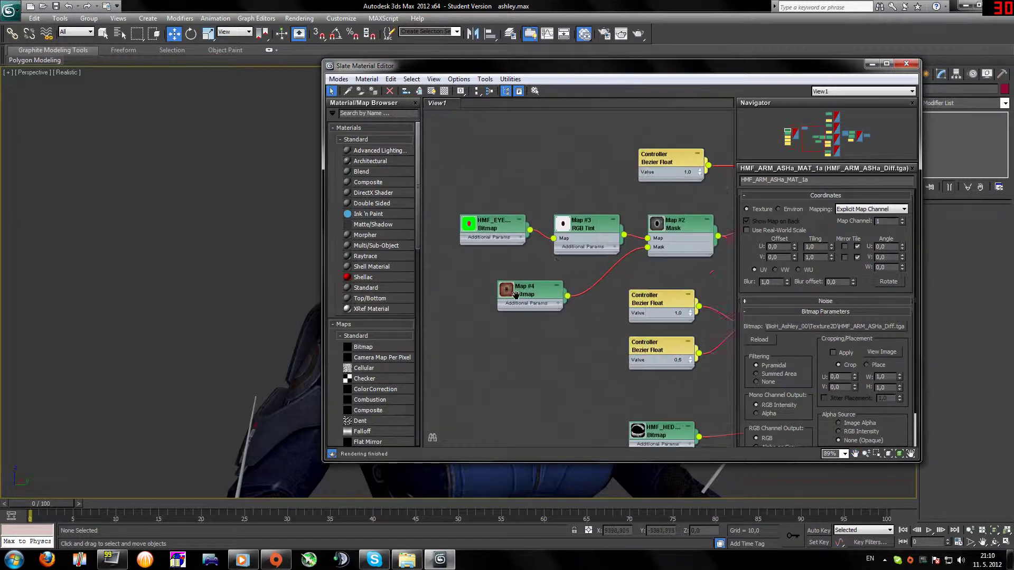
{"action": "middle_click_drag", "start_coordinate": [638, 325], "coordinate": [553, 439]}
{"action": "middle_click_drag", "start_coordinate": [534, 249], "coordinate": [544, 299]}
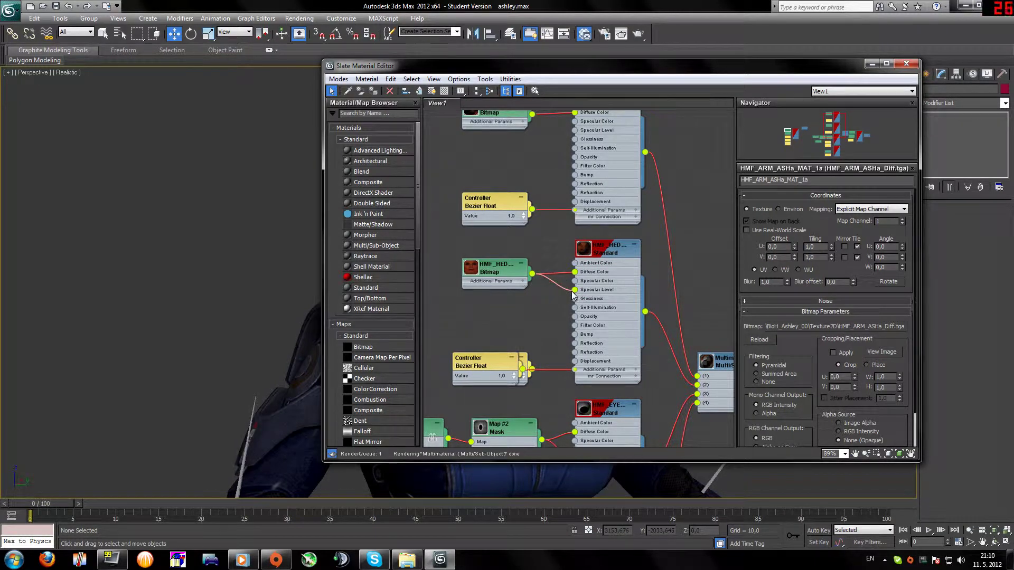
Set the Specular Level map amount of HMF_HED_PROAshley_Face_Mat_1a to 5 and minimize the material editor
{"action": "left_click", "coordinate": [603, 260]}
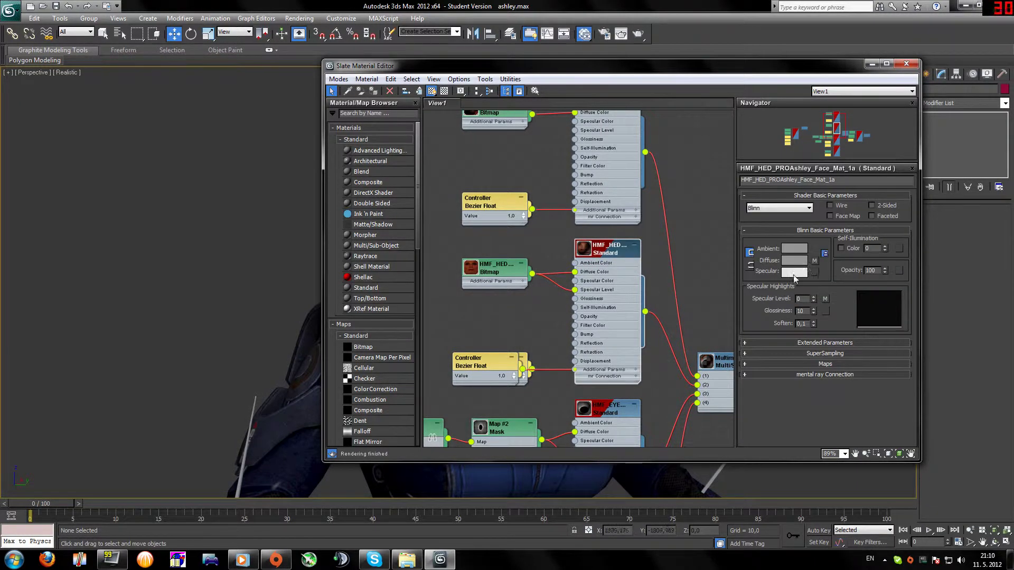
{"action": "left_click", "coordinate": [745, 365]}
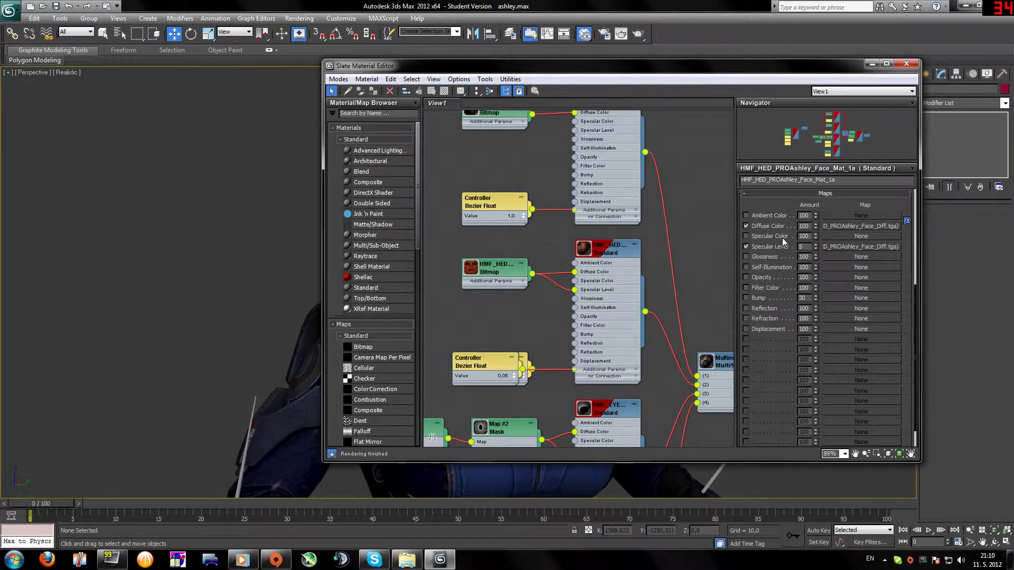
{"action": "left_click_drag", "start_coordinate": [637, 69], "coordinate": [607, 78]}
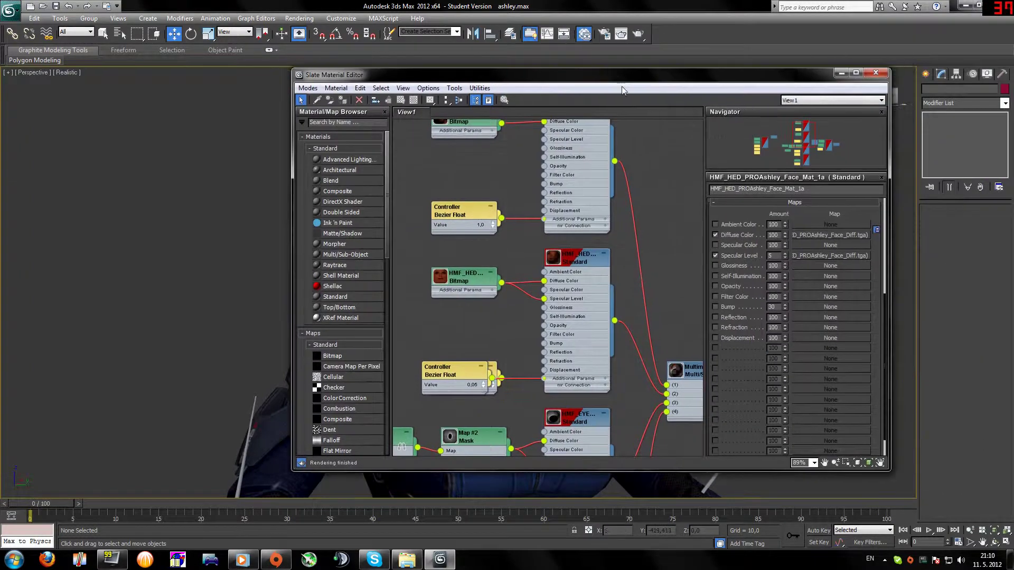
{"action": "left_click", "coordinate": [842, 73]}
Render Ashley's textured head and shoulders from the front to examine the face shading
{"action": "scroll", "coordinate": [499, 243], "scroll_direction": "up", "scroll_amount": 5}
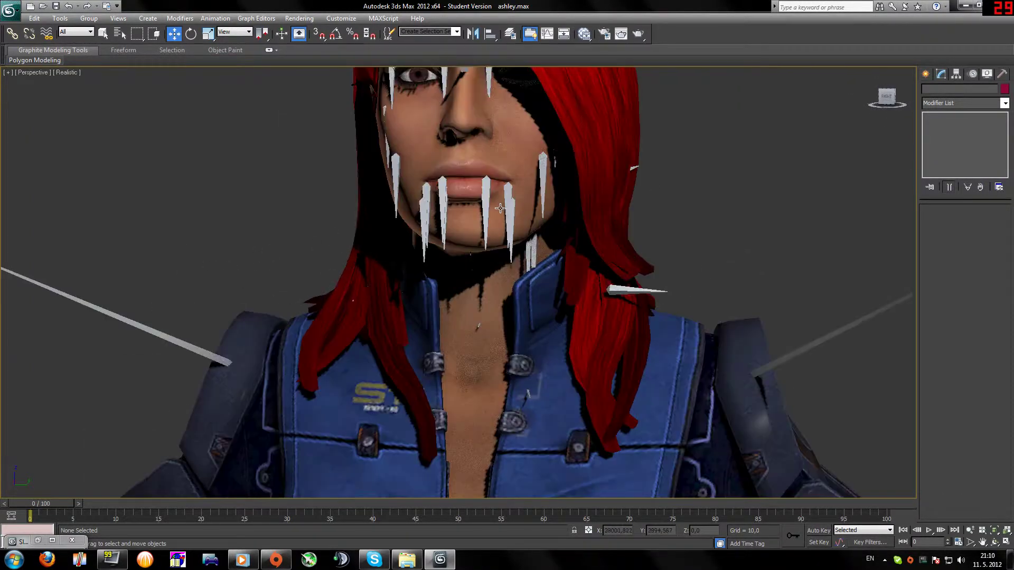
{"action": "middle_click_drag", "start_coordinate": [499, 100], "coordinate": [511, 300]}
{"action": "left_click", "coordinate": [299, 18]}
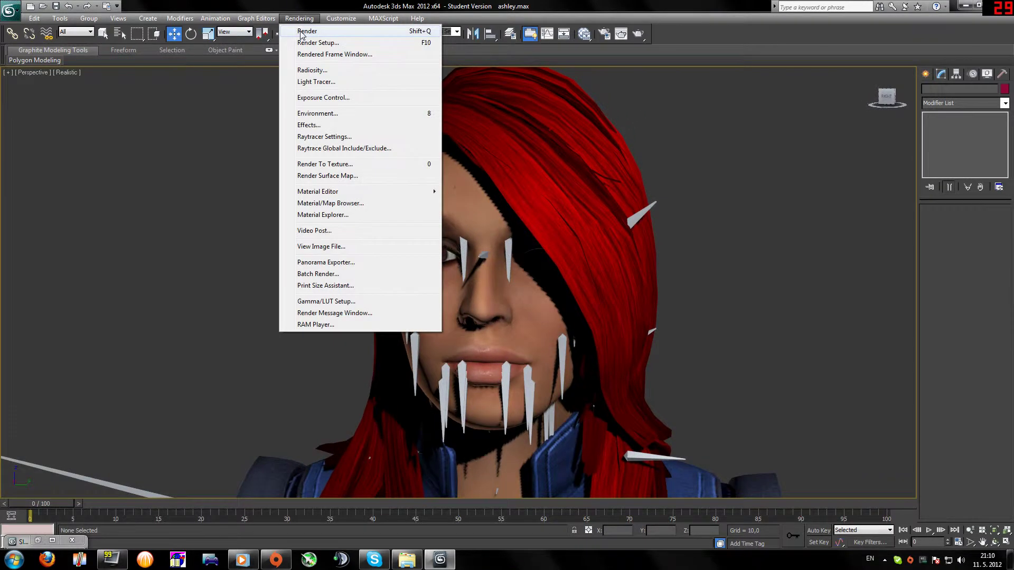
{"action": "left_click", "coordinate": [304, 25]}
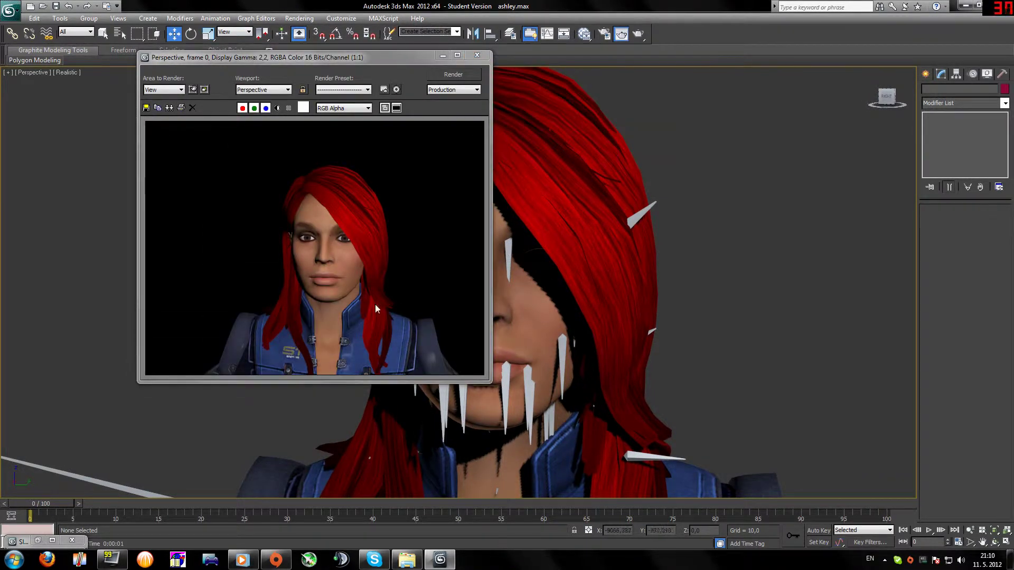
{"action": "left_click", "coordinate": [477, 55]}
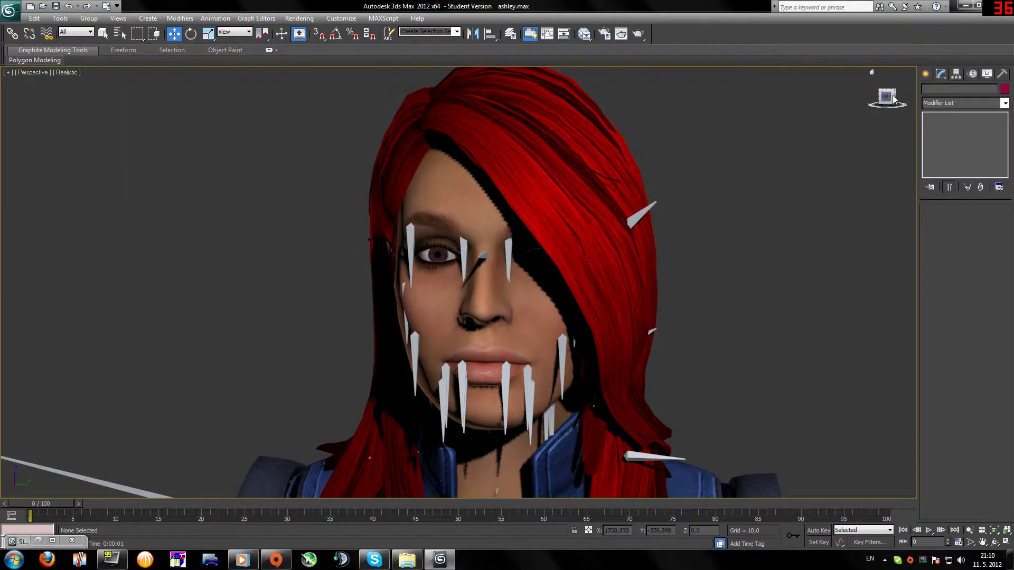
Render Ashley's head from a three-quarter angle and examine her upper body in the viewport
{"action": "left_click_drag", "start_coordinate": [882, 96], "coordinate": [1008, 73]}
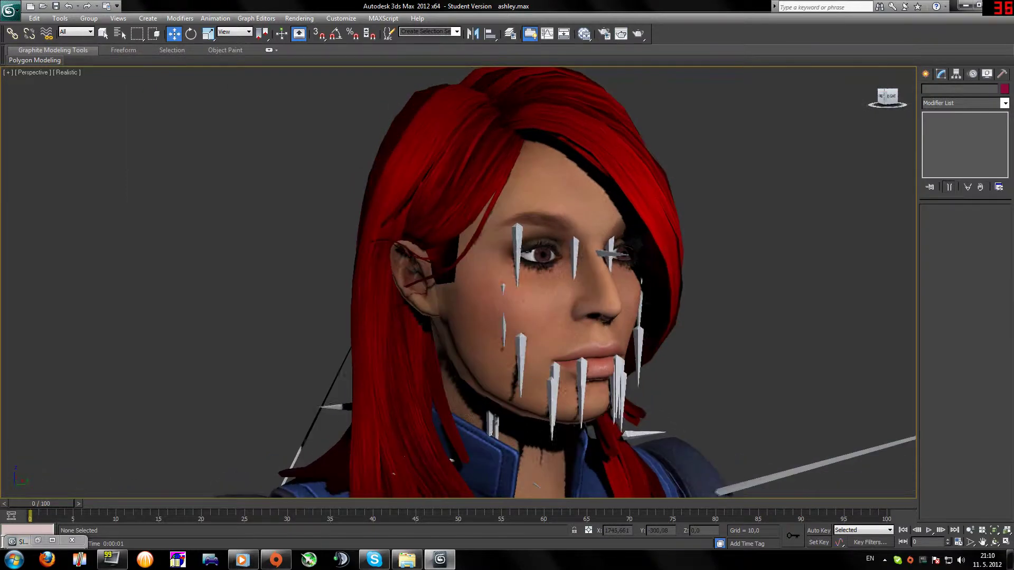
{"action": "left_click", "coordinate": [299, 18]}
{"action": "left_click", "coordinate": [306, 25]}
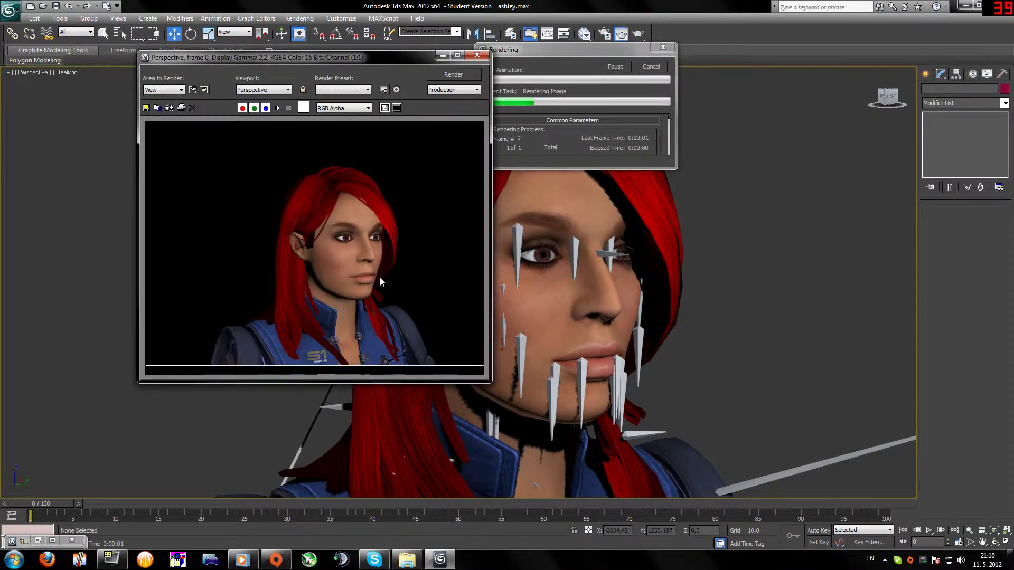
{"action": "left_click", "coordinate": [477, 55]}
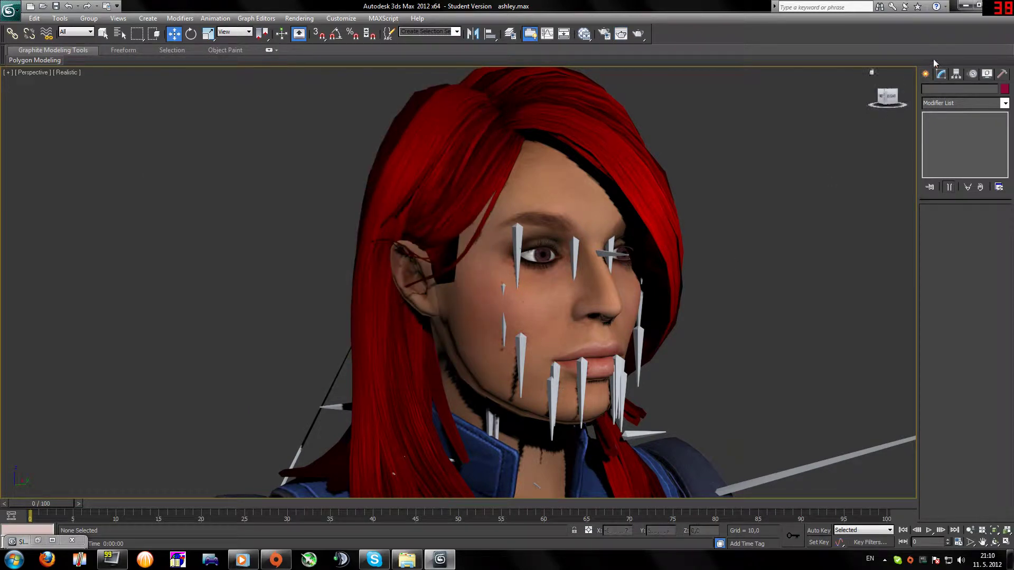
{"action": "left_click", "coordinate": [893, 102]}
{"action": "scroll", "coordinate": [735, 326], "scroll_direction": "down", "scroll_amount": 2}
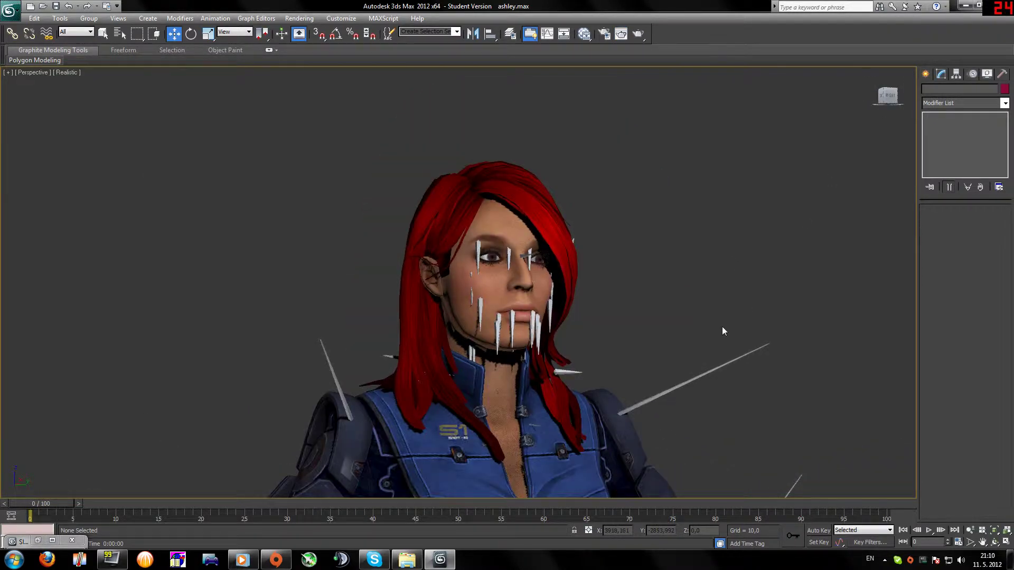
{"action": "scroll", "coordinate": [718, 332], "scroll_direction": "down", "scroll_amount": 1}
{"action": "middle_click_drag", "start_coordinate": [648, 378], "coordinate": [607, 316]}
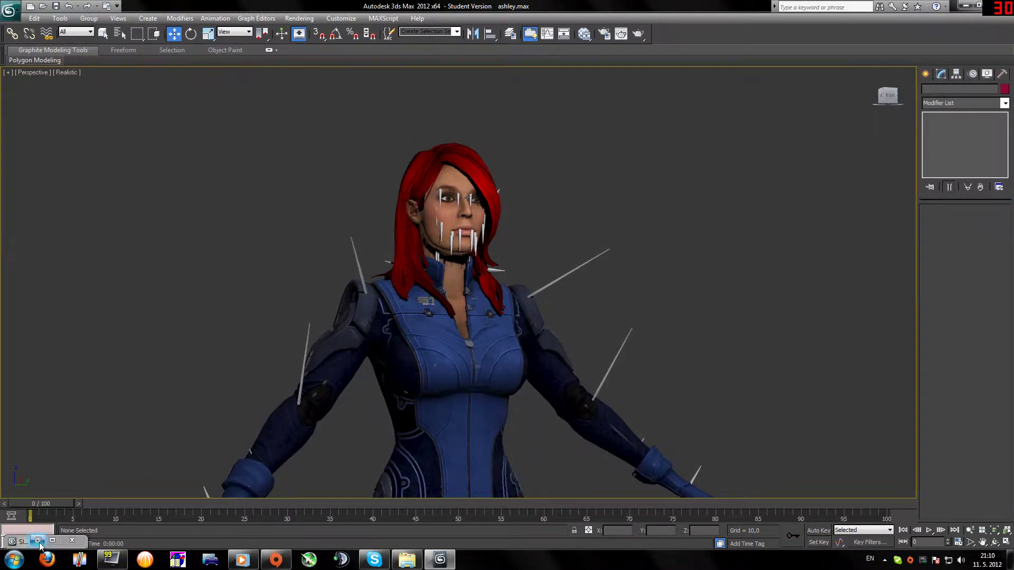
Reopen the Slate Material Editor and open the HMF_ARM_ASHa_Diff texture from the Texture2D folder in Photoshop
{"action": "key", "text": "m"}
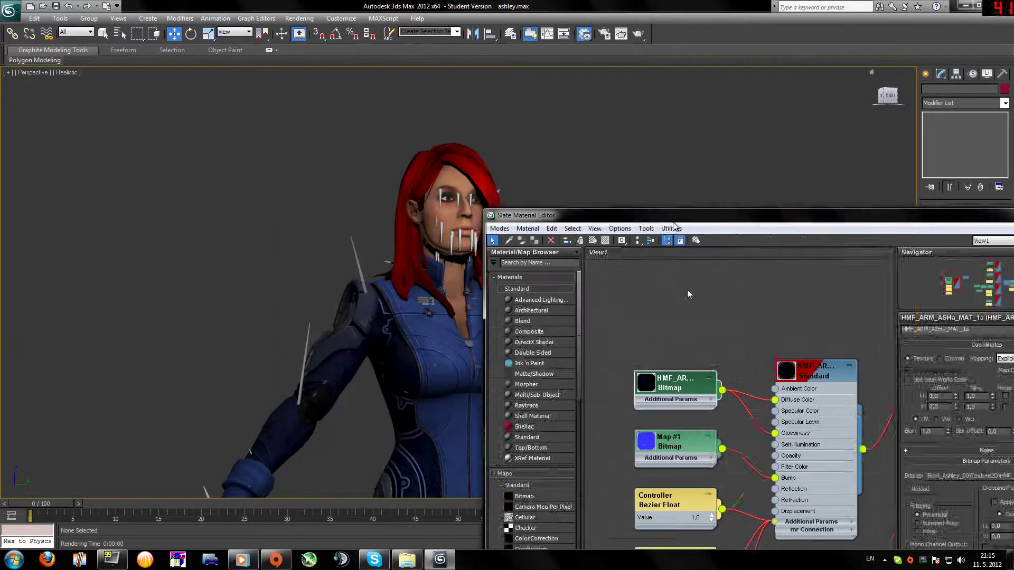
{"action": "left_click_drag", "start_coordinate": [673, 216], "coordinate": [537, 18]}
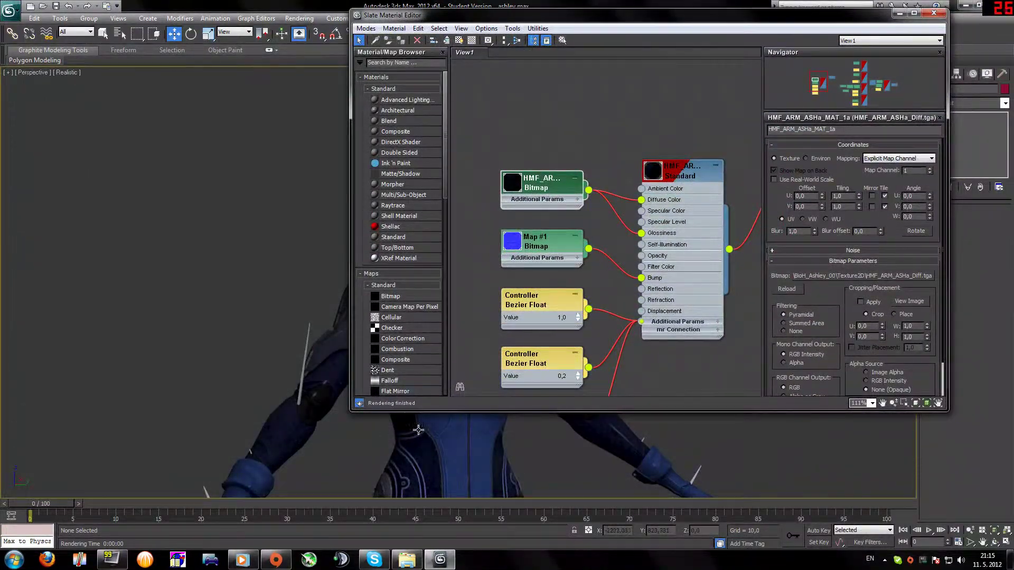
{"action": "left_click", "coordinate": [406, 560]}
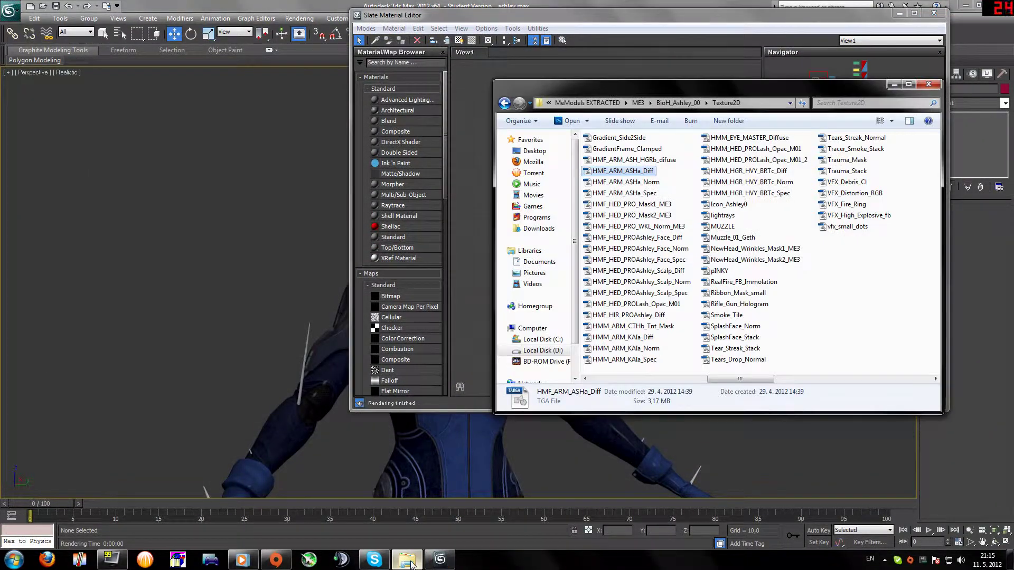
{"action": "double_click", "coordinate": [600, 174]}
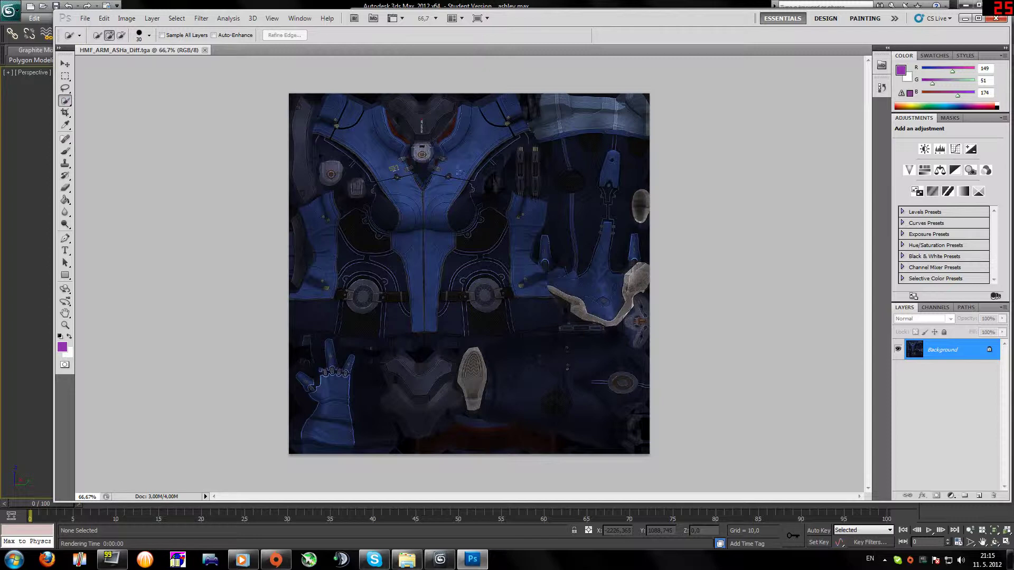
Quick-select the blue torso panel of the suit texture, from the shoulders down to the lower front
{"action": "left_click_drag", "start_coordinate": [369, 140], "coordinate": [380, 153]}
{"action": "left_click_drag", "start_coordinate": [412, 205], "coordinate": [406, 260]}
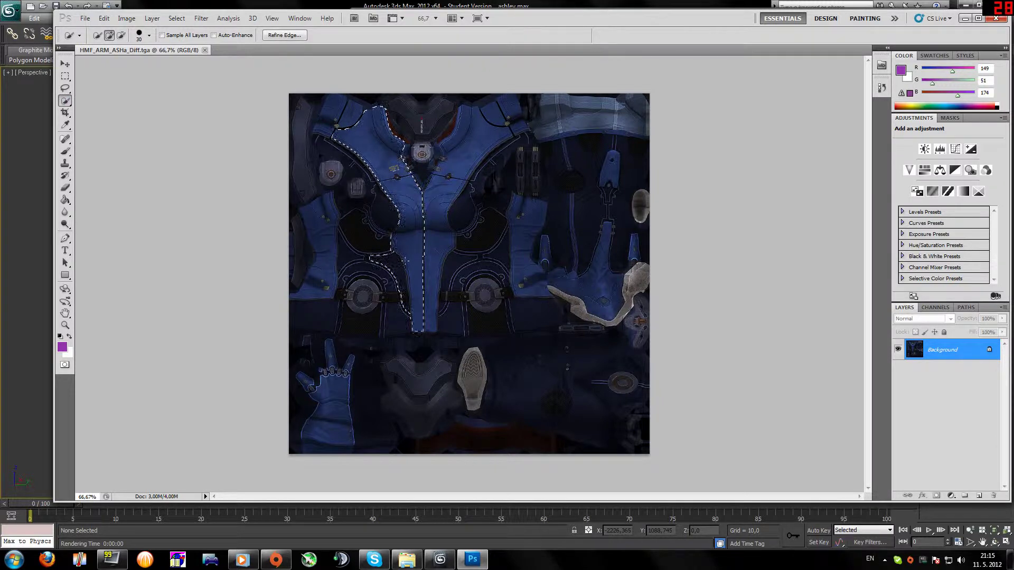
{"action": "right_click", "coordinate": [406, 248]}
{"action": "left_click", "coordinate": [104, 18]}
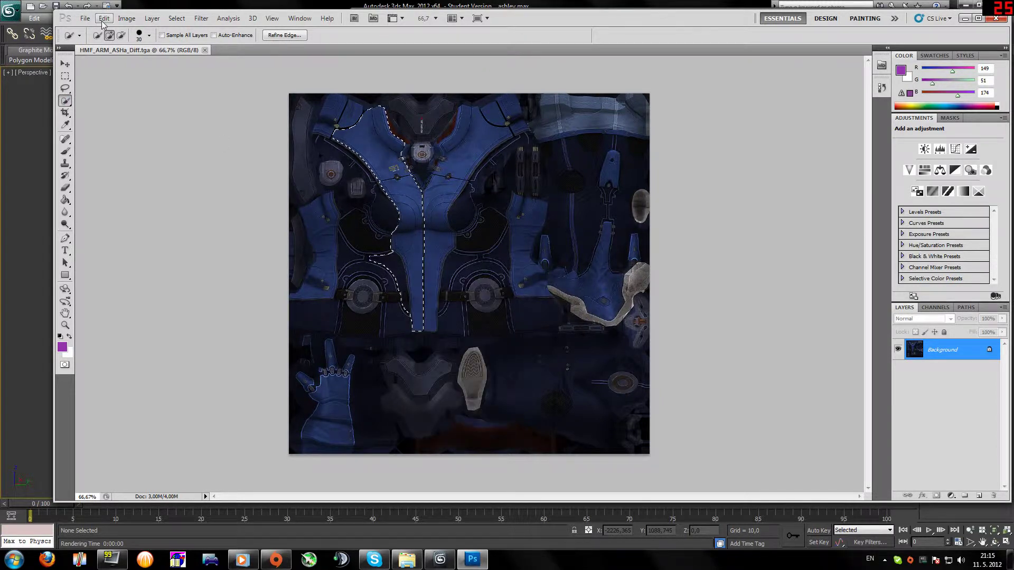
{"action": "left_click", "coordinate": [104, 18]}
{"action": "left_click", "coordinate": [113, 30]}
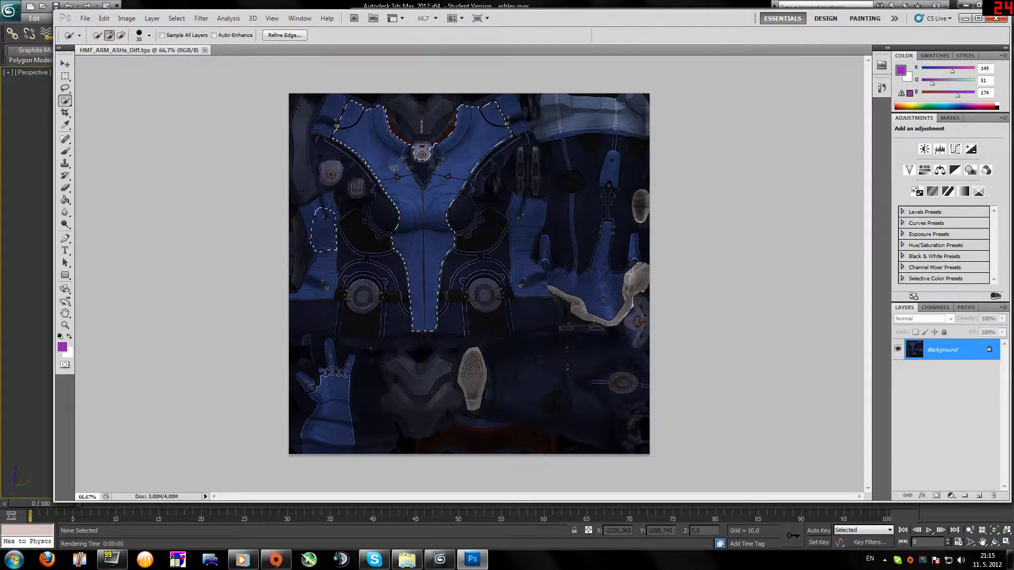
Add the blue glove, part of the light blue thigh band and the second sleeve panel to the selection
{"action": "left_click_drag", "start_coordinate": [333, 387], "coordinate": [327, 428]}
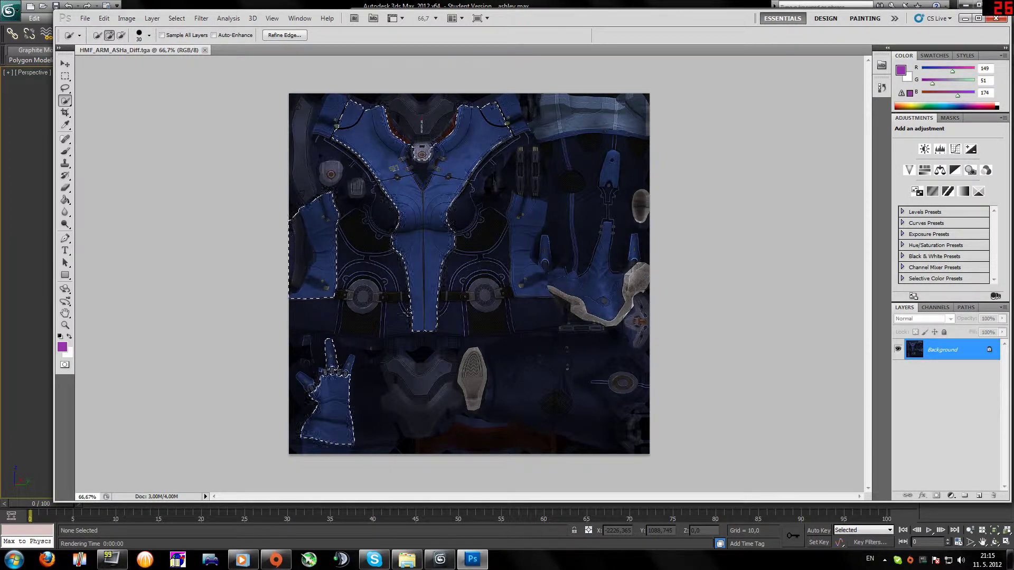
{"action": "left_click", "coordinate": [575, 121]}
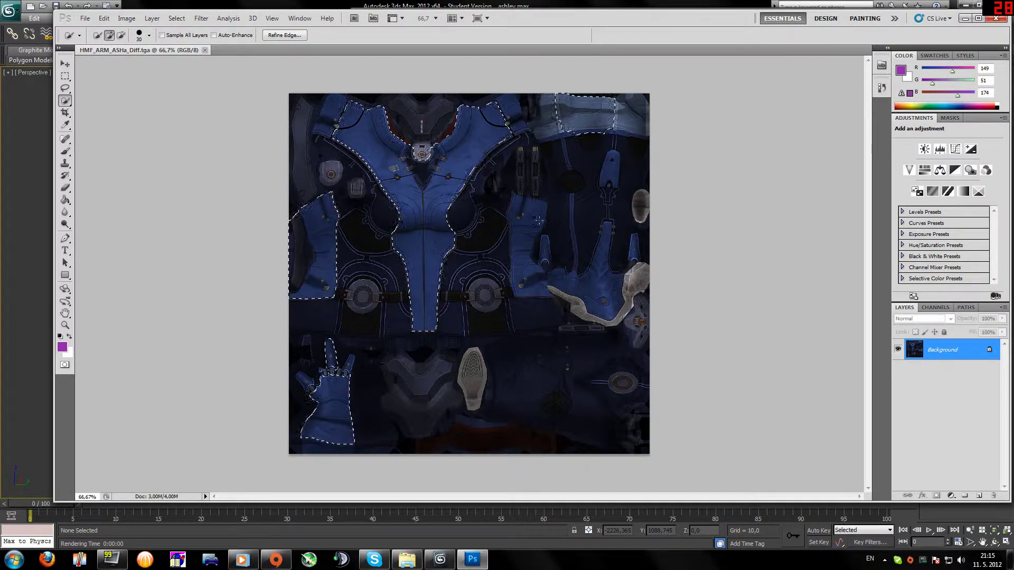
{"action": "mouse_move", "coordinate": [534, 211]}
{"action": "left_mouse_down"}
{"action": "mouse_move", "coordinate": [520, 274]}
{"action": "mouse_move", "coordinate": [530, 285]}
{"action": "left_mouse_up"}
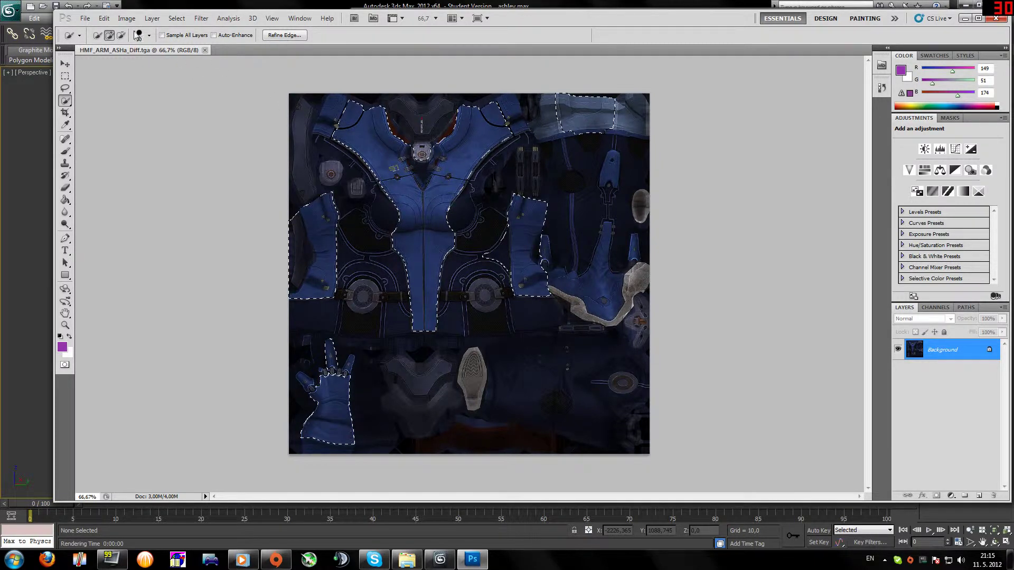
Start Replace Color on the selection, sample the blue of the suit's chest and set the fuzziness to 200
{"action": "left_click", "coordinate": [104, 18]}
{"action": "mouse_move", "coordinate": [127, 19]}
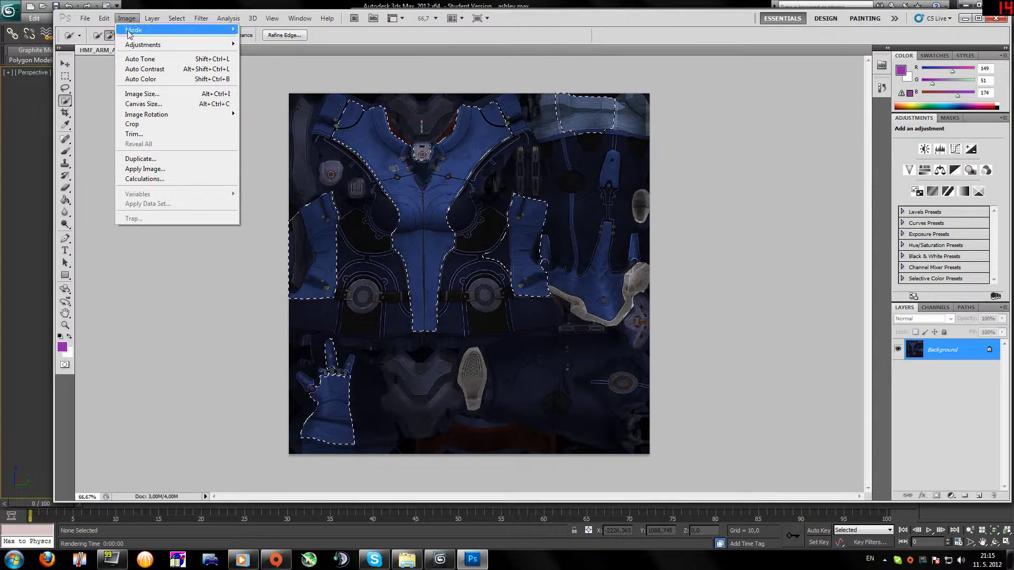
{"action": "mouse_move", "coordinate": [153, 45]}
{"action": "left_click", "coordinate": [298, 263]}
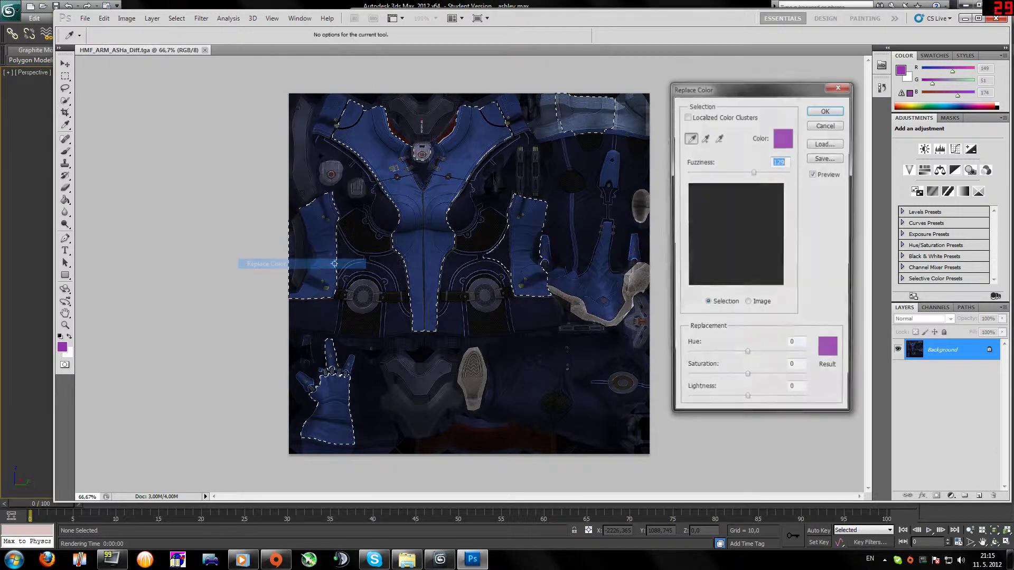
{"action": "left_click", "coordinate": [693, 141]}
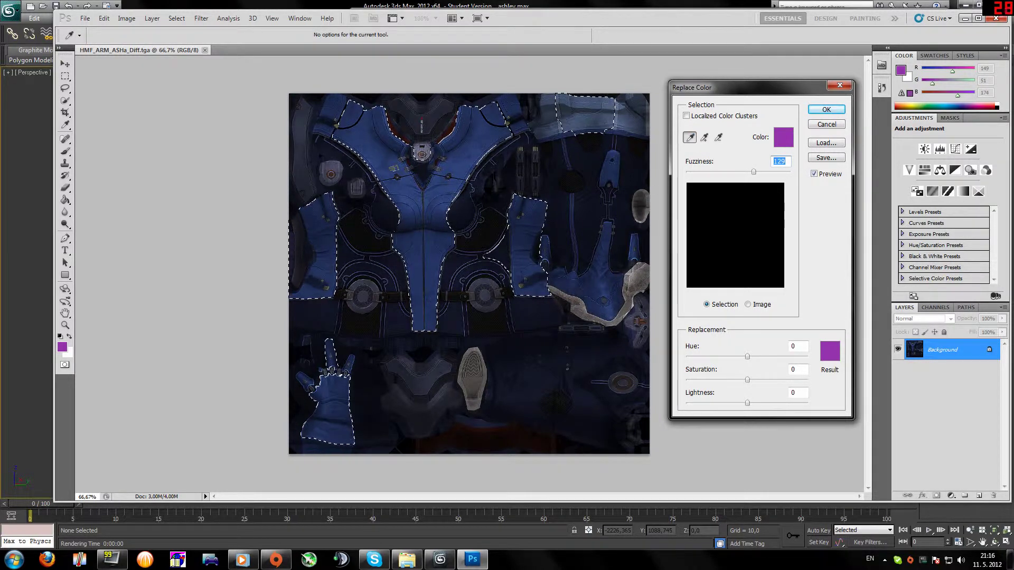
{"action": "left_click", "coordinate": [437, 186]}
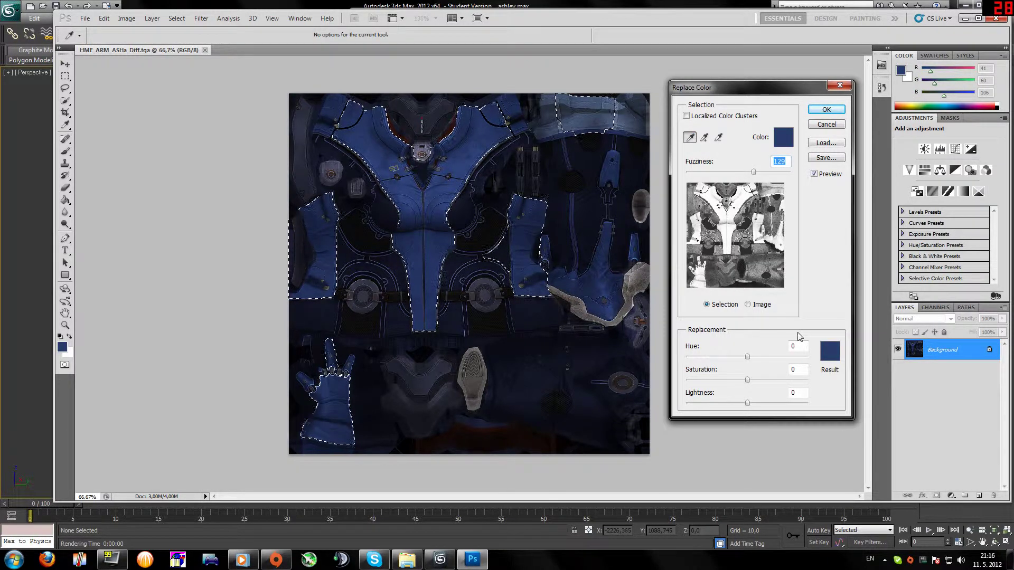
{"action": "left_click_drag", "start_coordinate": [753, 173], "coordinate": [795, 173]}
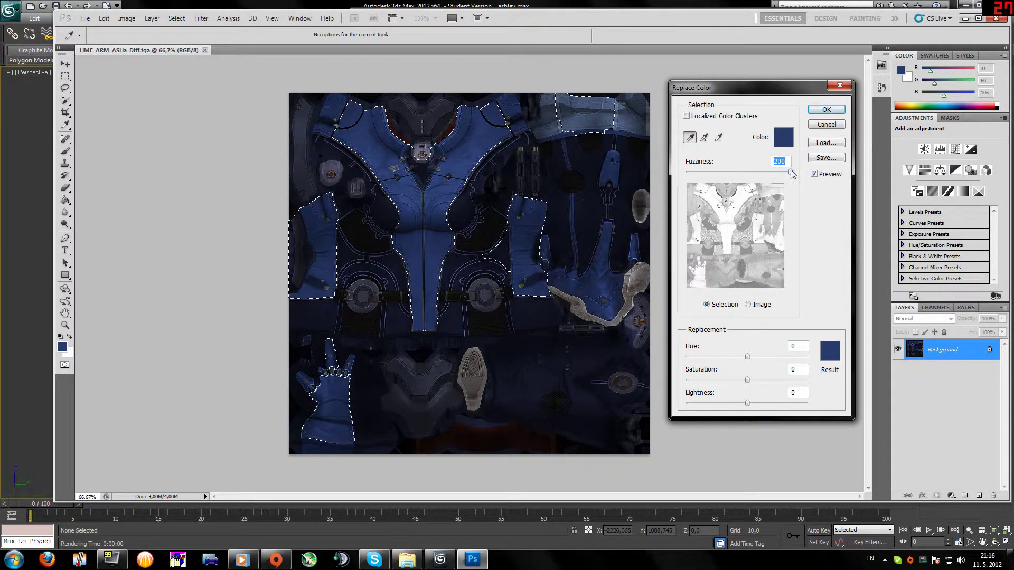
{"action": "left_click", "coordinate": [771, 173]}
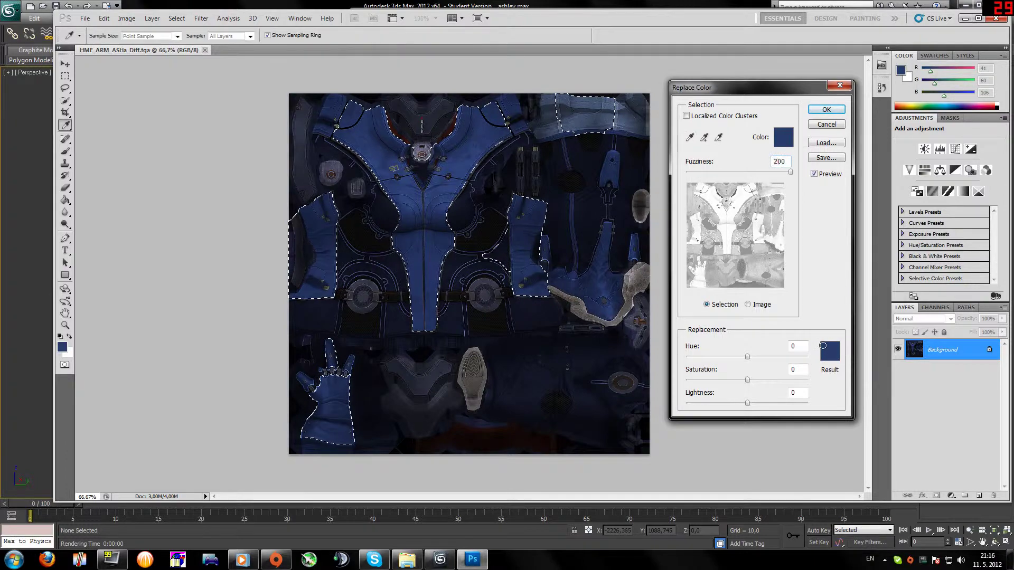
Set the replacement result color to bright magenta, ff00fc
{"action": "left_click", "coordinate": [829, 351]}
{"action": "left_click", "coordinate": [759, 163]}
{"action": "left_click_drag", "start_coordinate": [758, 163], "coordinate": [776, 148]}
{"action": "left_click_drag", "start_coordinate": [777, 197], "coordinate": [783, 266]}
{"action": "left_click", "coordinate": [779, 180]}
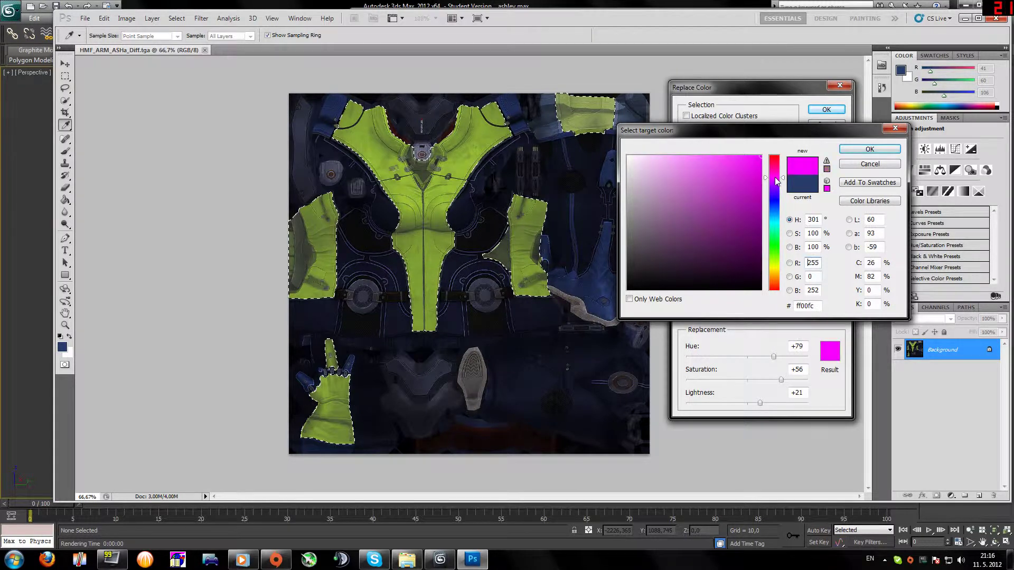
{"action": "left_click", "coordinate": [869, 149]}
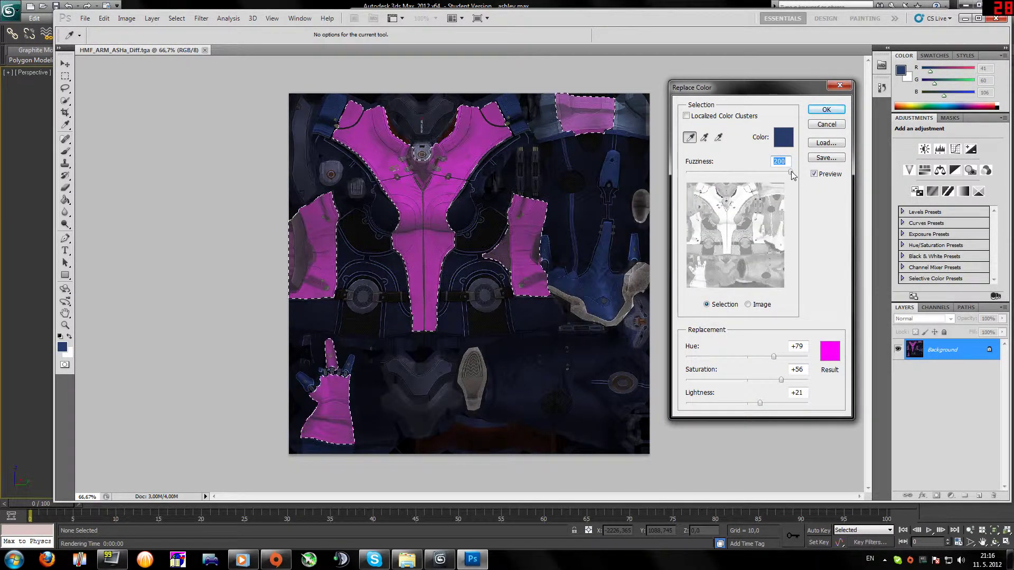
Lower the Replace Color fuzziness to 64 and apply the recoloring to the selected suit parts
{"action": "mouse_move", "coordinate": [791, 174]}
{"action": "left_mouse_down"}
{"action": "mouse_move", "coordinate": [749, 172]}
{"action": "mouse_move", "coordinate": [791, 173]}
{"action": "left_mouse_up"}
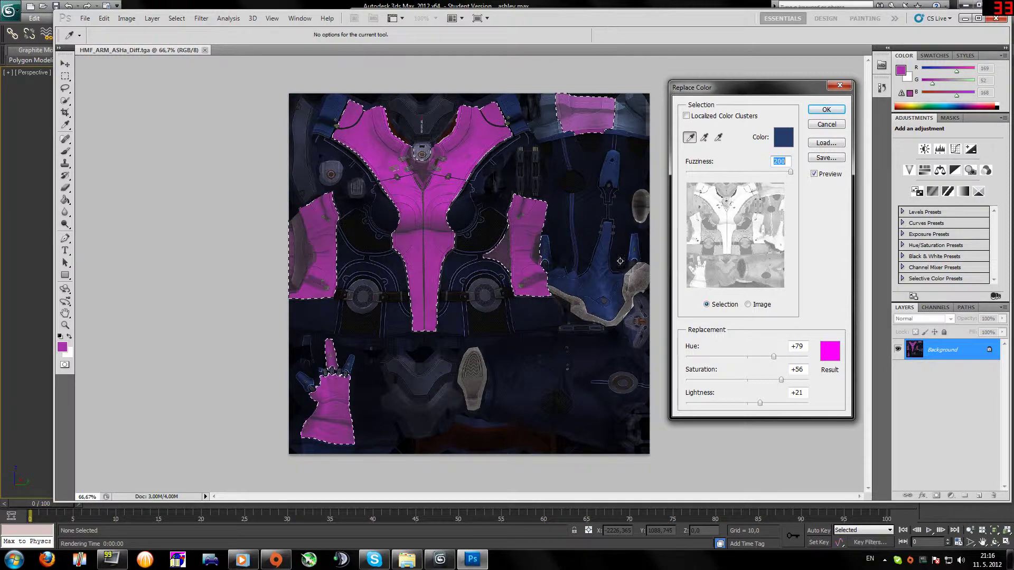
{"action": "left_click_drag", "start_coordinate": [789, 174], "coordinate": [705, 172]}
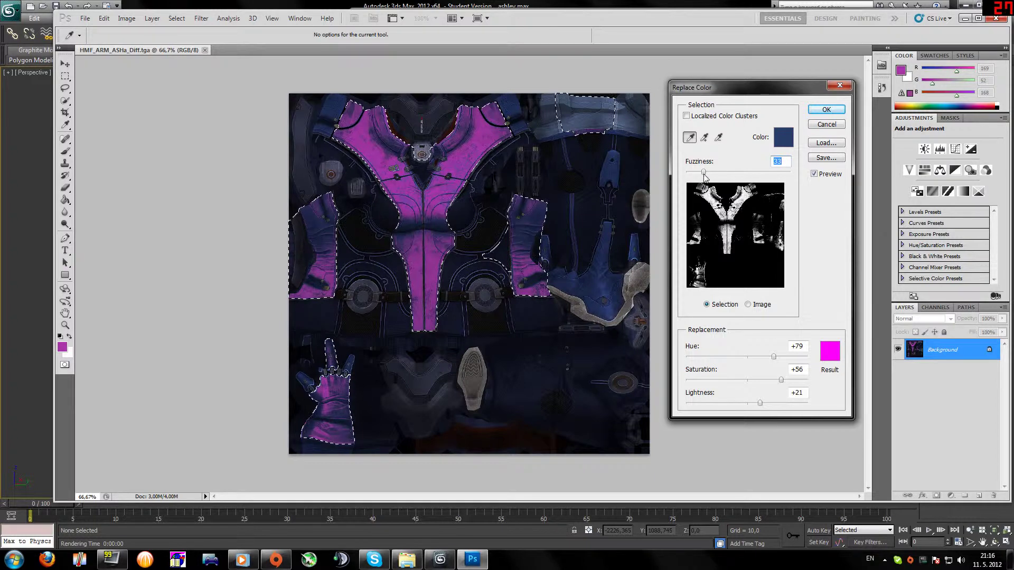
{"action": "left_click_drag", "start_coordinate": [703, 172], "coordinate": [720, 173]}
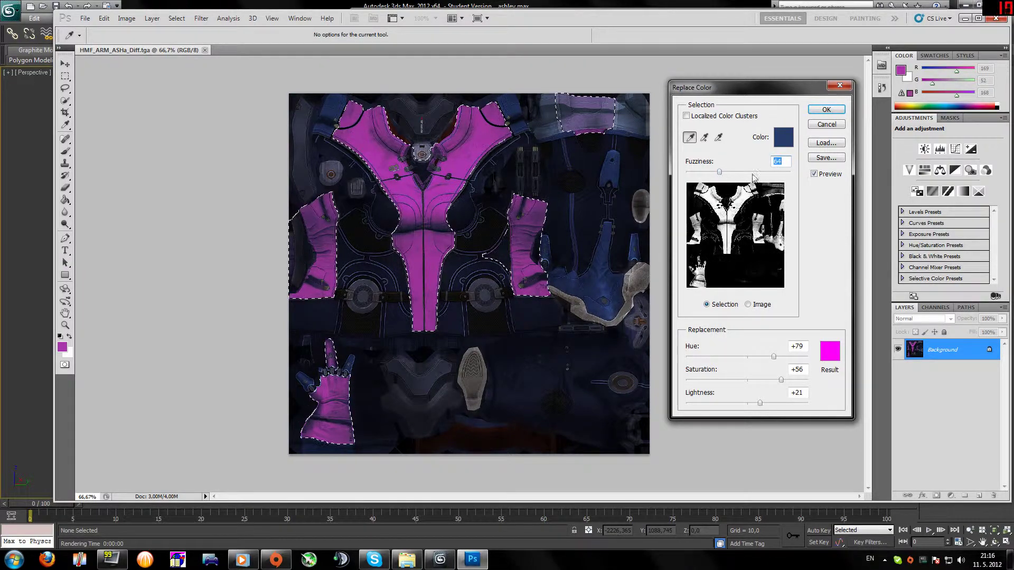
{"action": "left_click", "coordinate": [826, 109]}
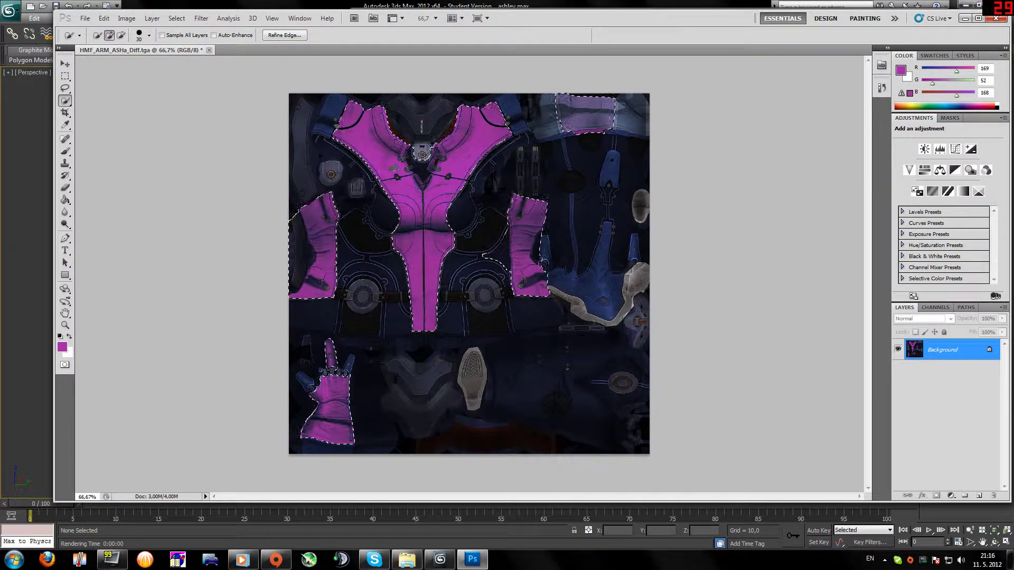
Save the recolored texture as PINKYY in Targa format at 32 bits/pixel and close Photoshop
{"action": "left_click", "coordinate": [85, 19]}
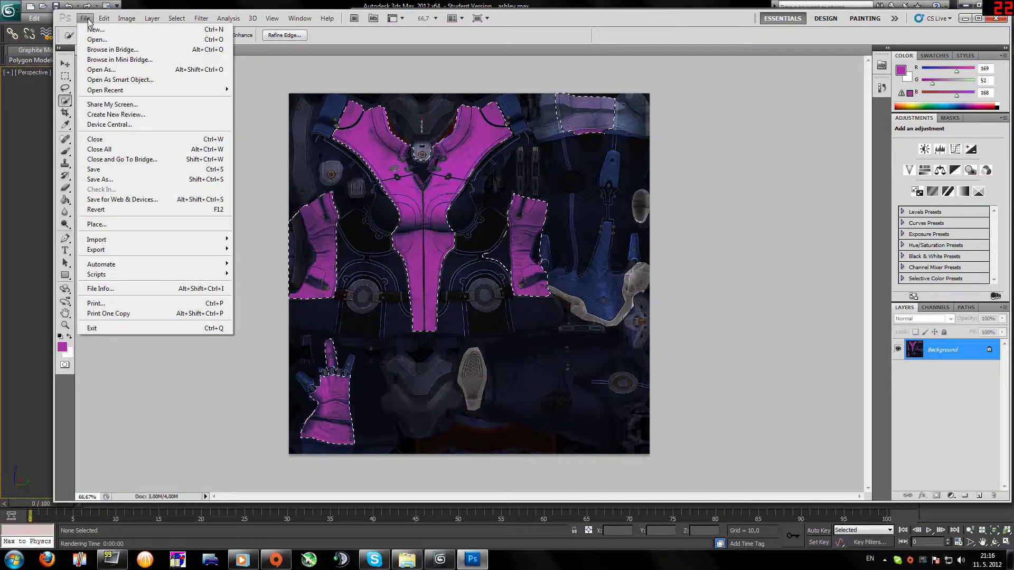
{"action": "left_click", "coordinate": [100, 179]}
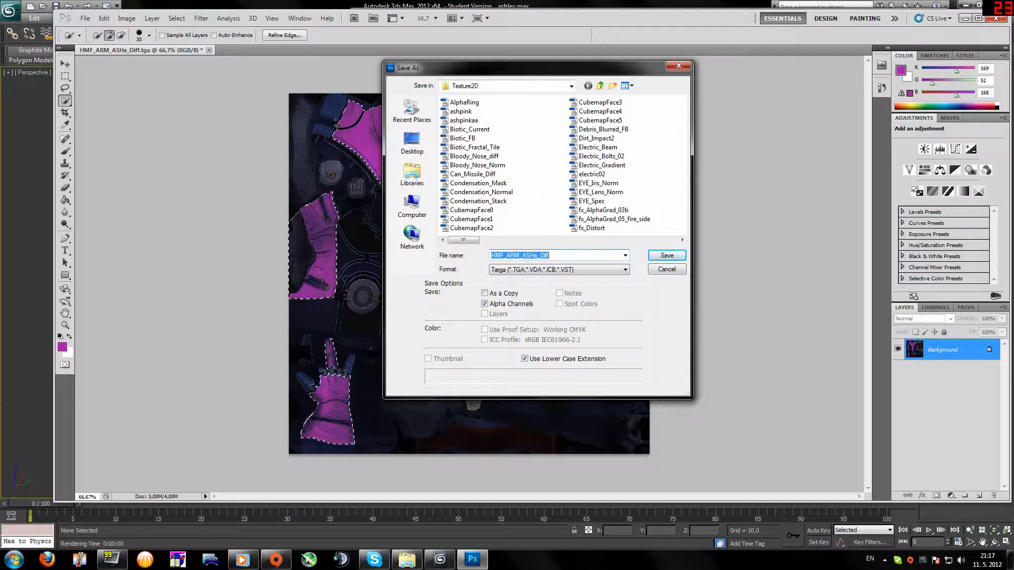
{"action": "type", "text": "PINKYY"}
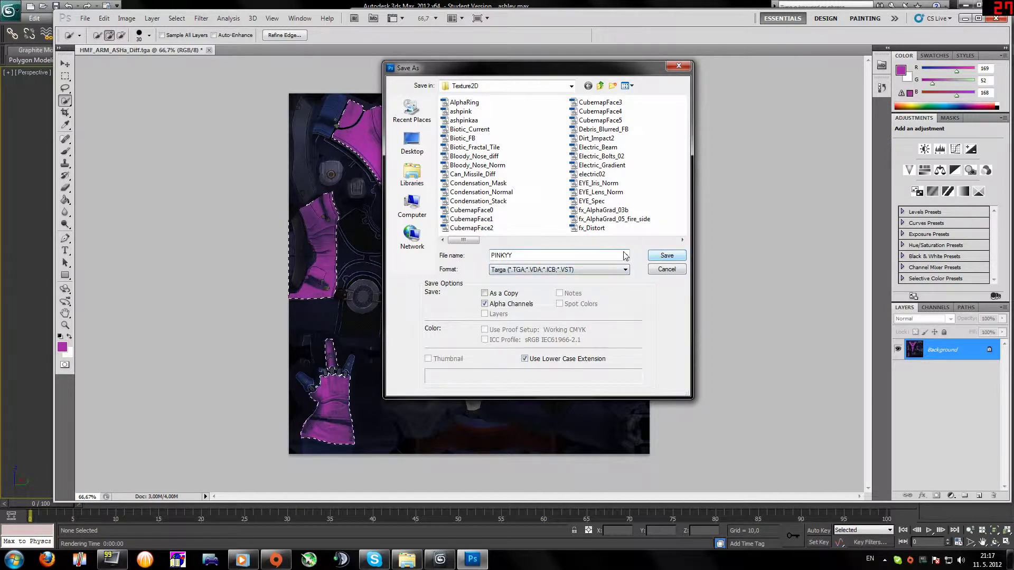
{"action": "left_click", "coordinate": [662, 256]}
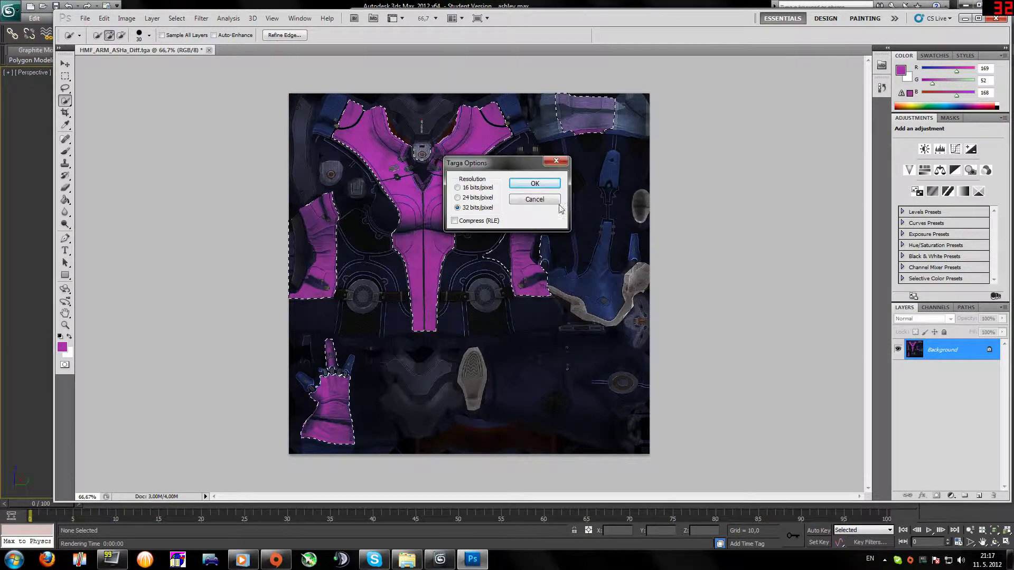
{"action": "left_click", "coordinate": [535, 183]}
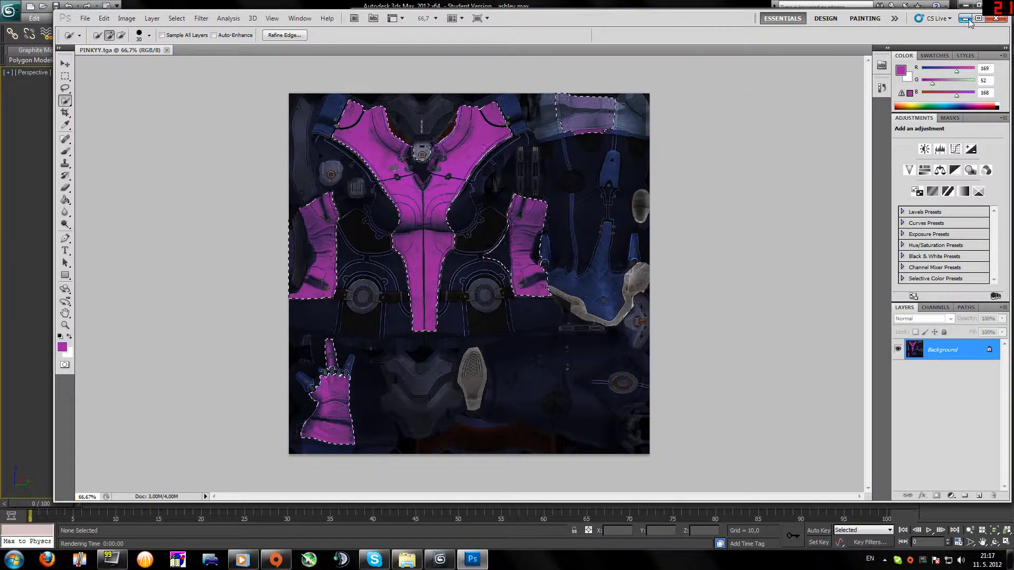
{"action": "left_click", "coordinate": [996, 19]}
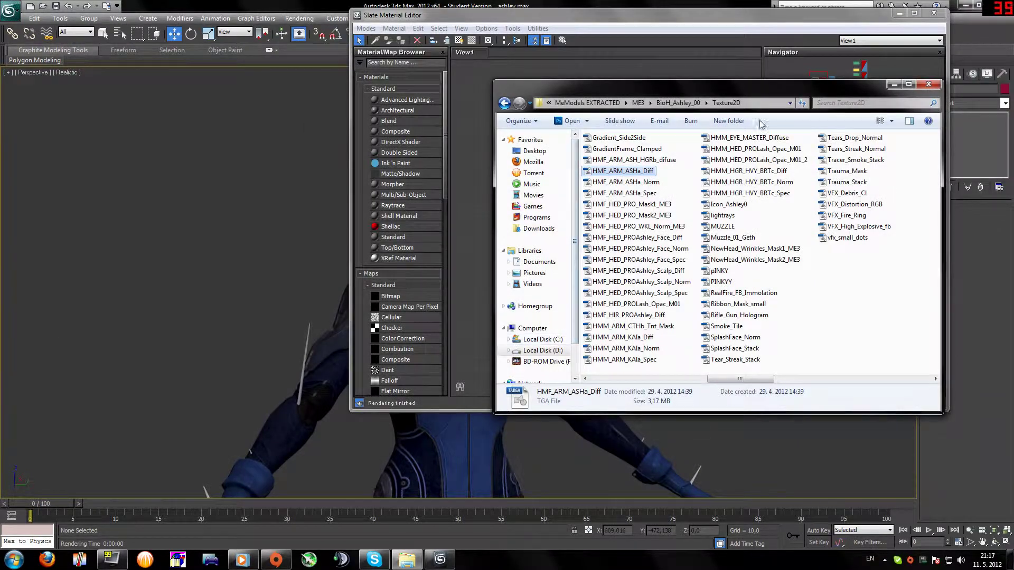
Replace the bitmap file of the HMF_ARM_ASHa_MAT_1a diffuse map with PINKYY.tga and minimize the material editor
{"action": "left_click", "coordinate": [892, 86]}
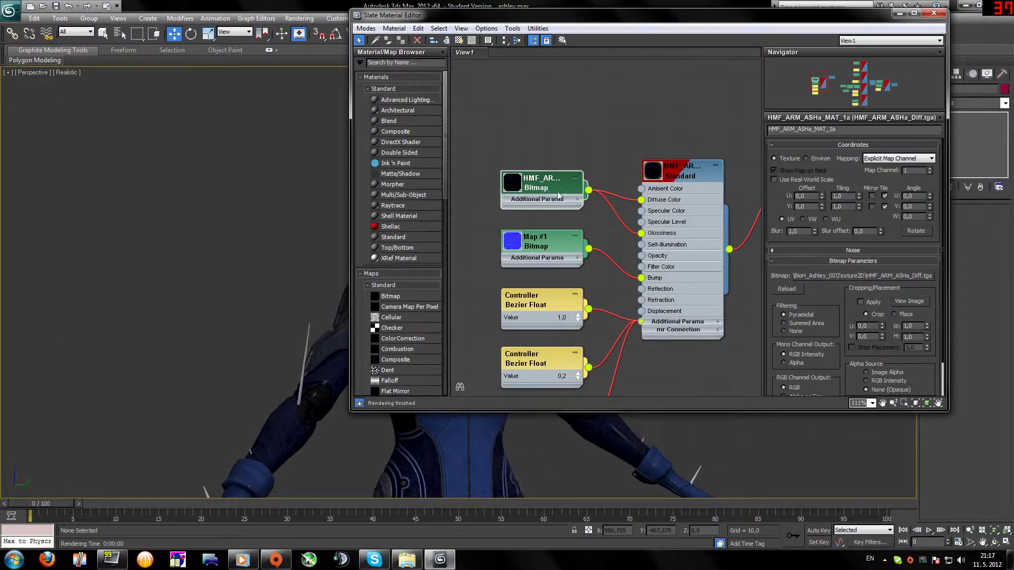
{"action": "left_click", "coordinate": [852, 276]}
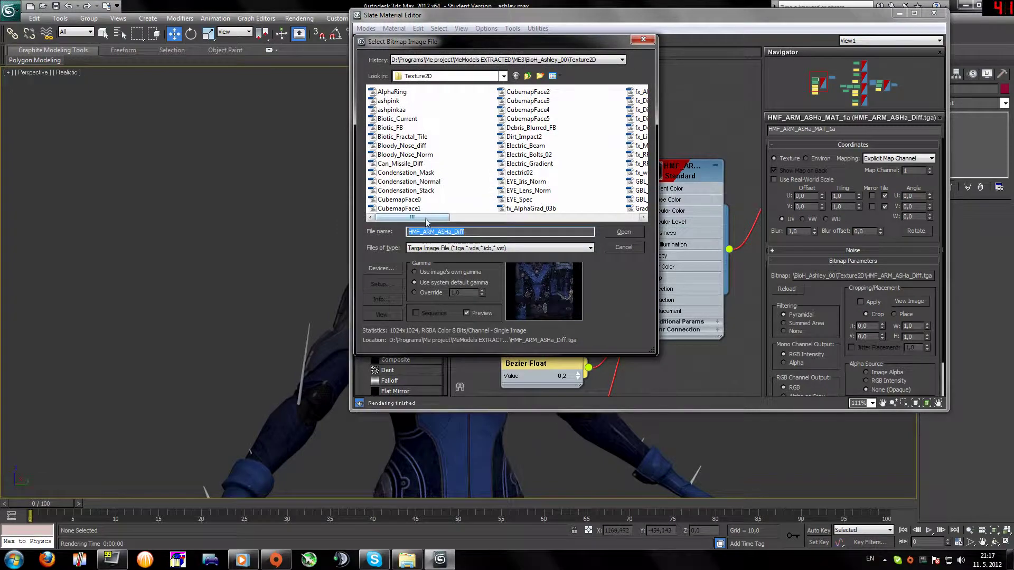
{"action": "left_click_drag", "start_coordinate": [426, 219], "coordinate": [581, 217]}
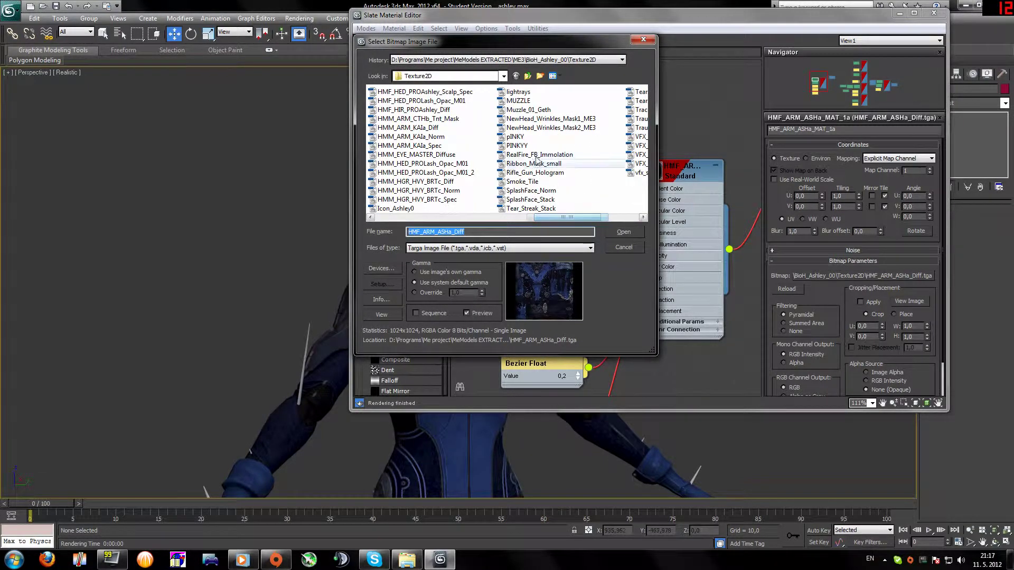
{"action": "double_click", "coordinate": [517, 145]}
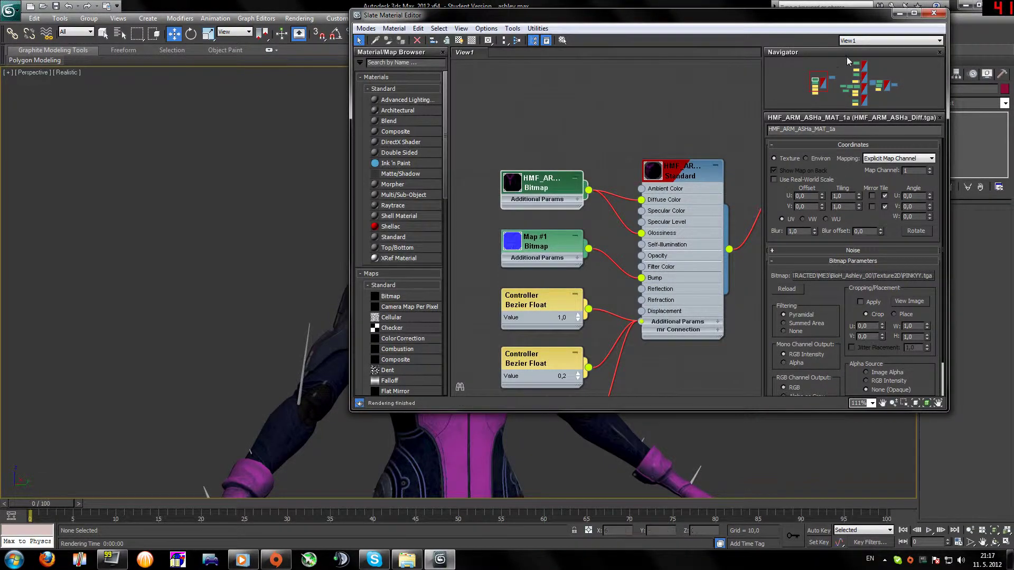
{"action": "left_click", "coordinate": [899, 13]}
Examine the recolored suit on Ashley's body in the perspective viewport, from full figure to torso close-up
{"action": "middle_click_drag", "start_coordinate": [620, 374], "coordinate": [620, 238]}
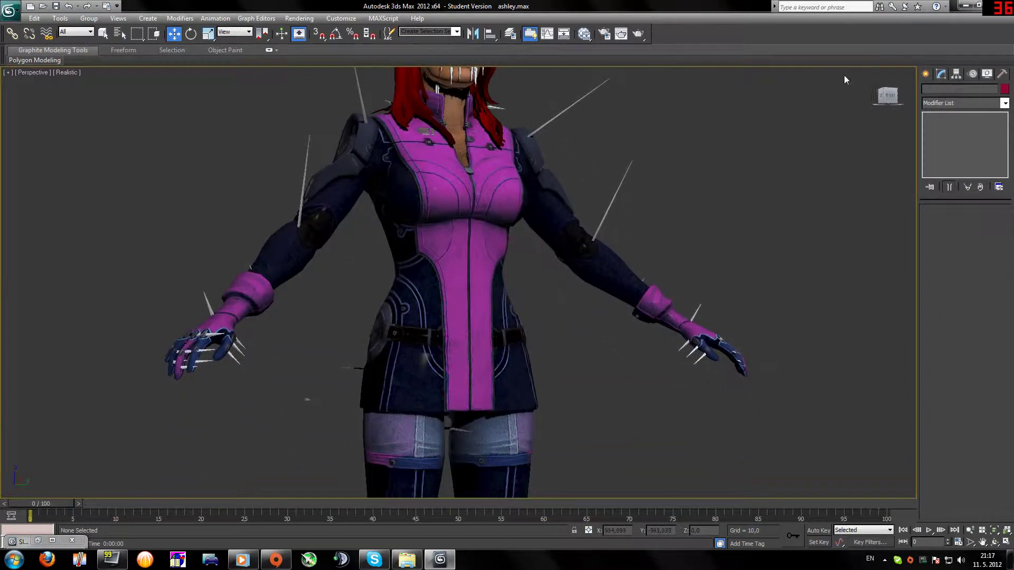
{"action": "left_click_drag", "start_coordinate": [897, 97], "coordinate": [872, 97]}
{"action": "scroll", "coordinate": [686, 359], "scroll_direction": "down", "scroll_amount": 2}
{"action": "scroll", "coordinate": [545, 330], "scroll_direction": "up", "scroll_amount": 1}
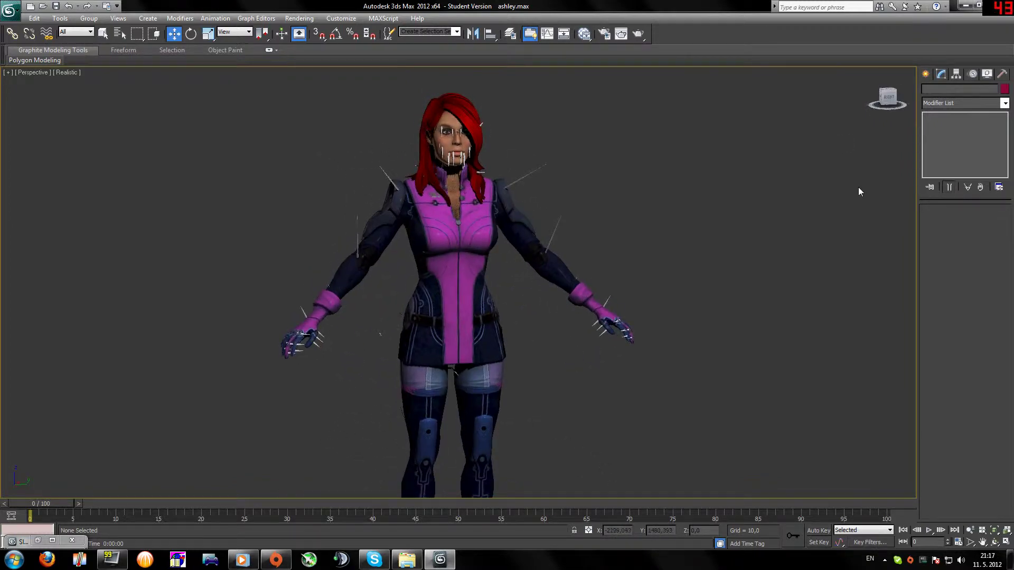
{"action": "scroll", "coordinate": [857, 190], "scroll_direction": "up", "scroll_amount": 3}
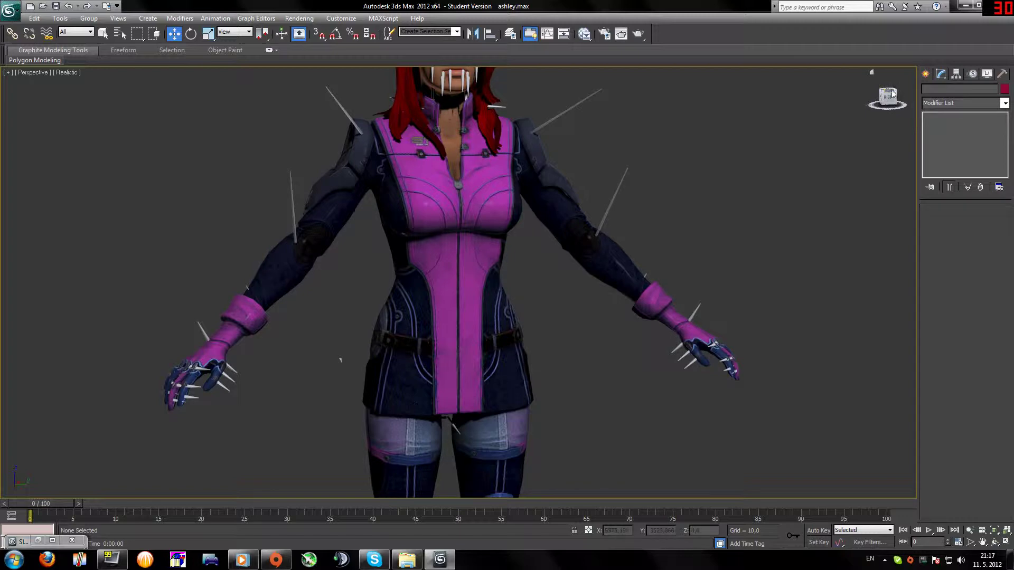
Examine the pink gloves, belt area and jacket front on Ashley's suit from front and angled views
{"action": "left_click_drag", "start_coordinate": [887, 97], "coordinate": [900, 97]}
{"action": "scroll", "coordinate": [509, 359], "scroll_direction": "up", "scroll_amount": 3}
{"action": "middle_click_drag", "start_coordinate": [509, 359], "coordinate": [333, 265]}
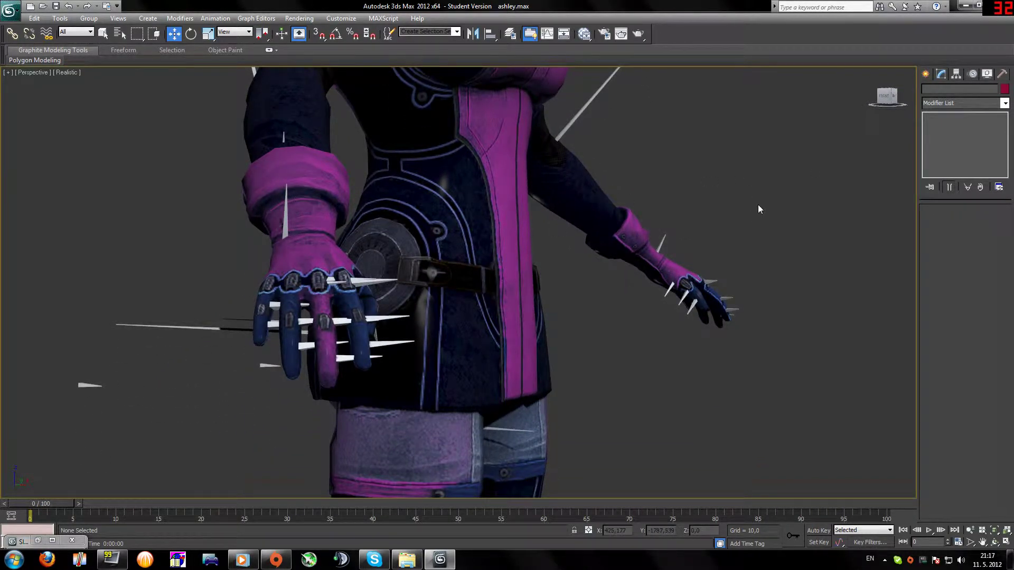
{"action": "left_click", "coordinate": [896, 96]}
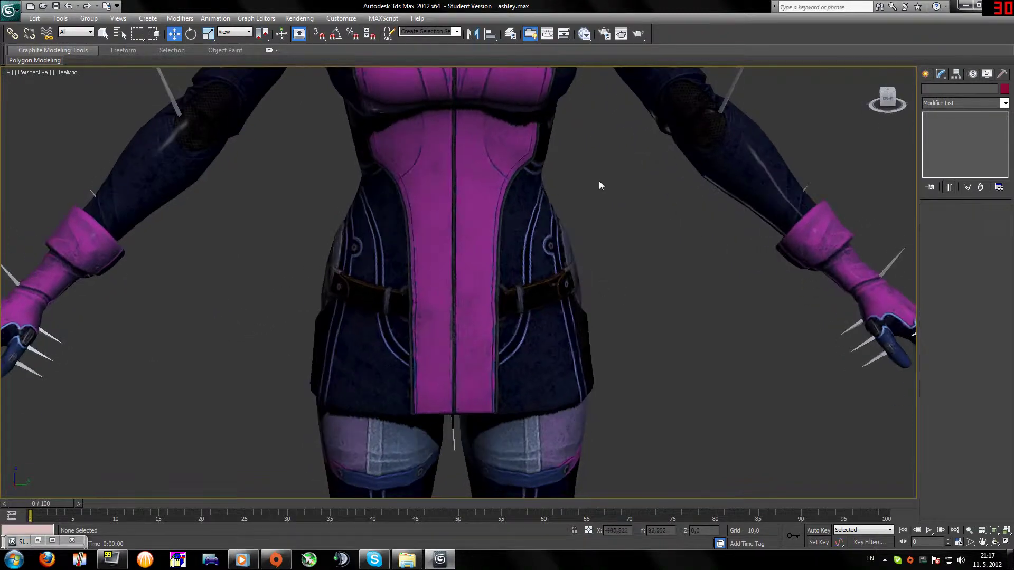
{"action": "middle_click_drag", "start_coordinate": [600, 184], "coordinate": [577, 289]}
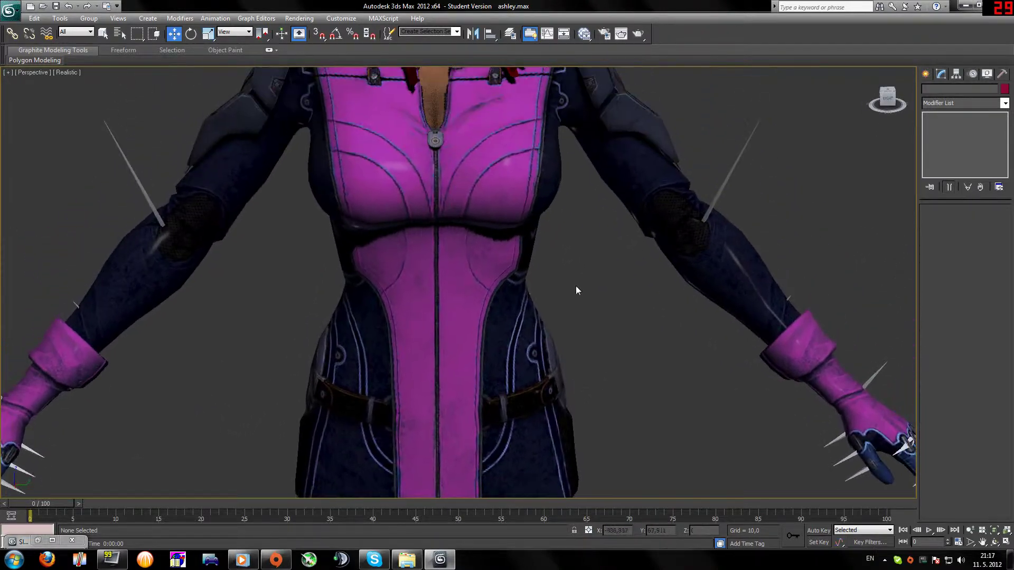
{"action": "left_click", "coordinate": [892, 105]}
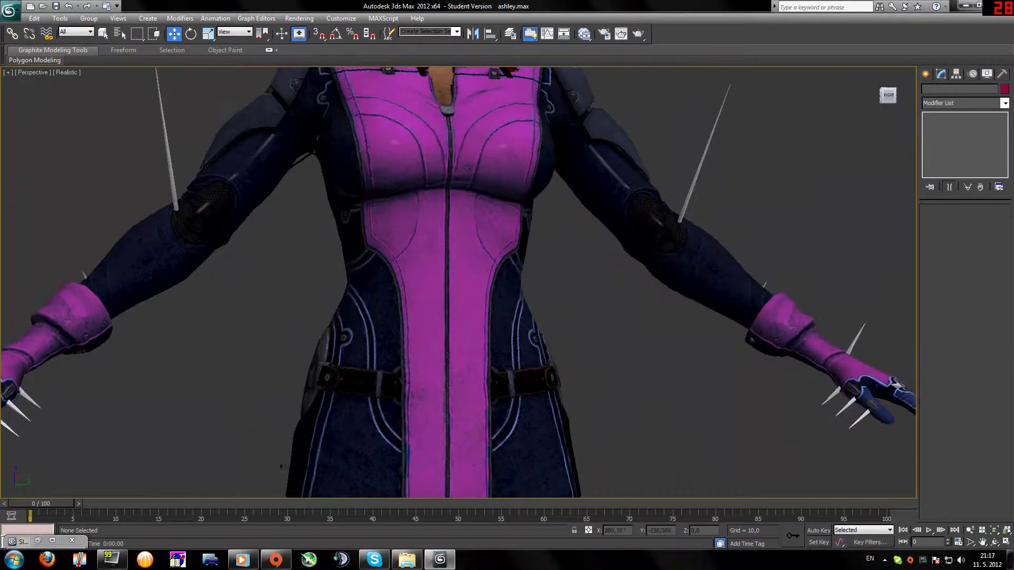
{"action": "left_click", "coordinate": [871, 72]}
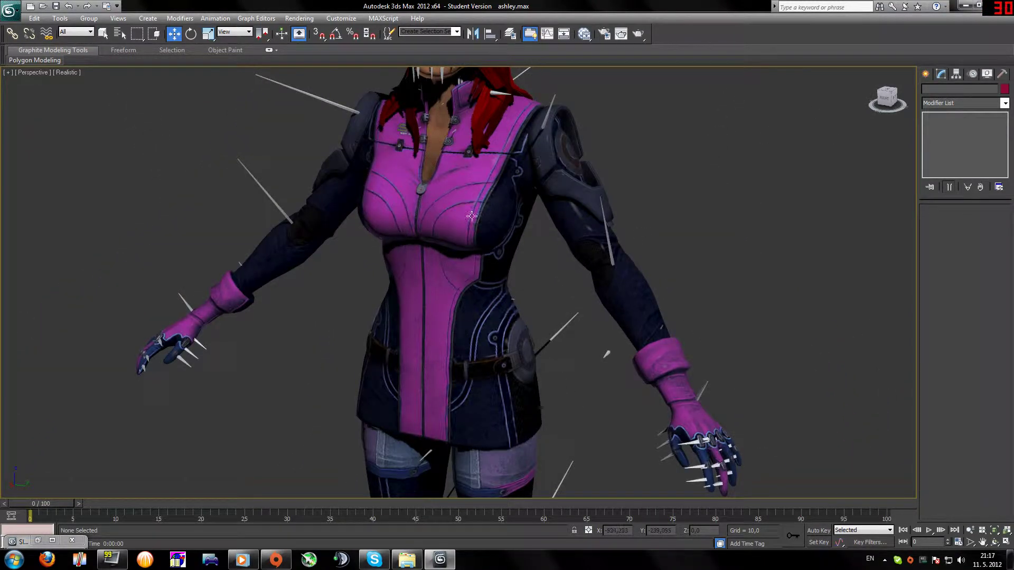
{"action": "middle_click_drag", "start_coordinate": [418, 186], "coordinate": [483, 338]}
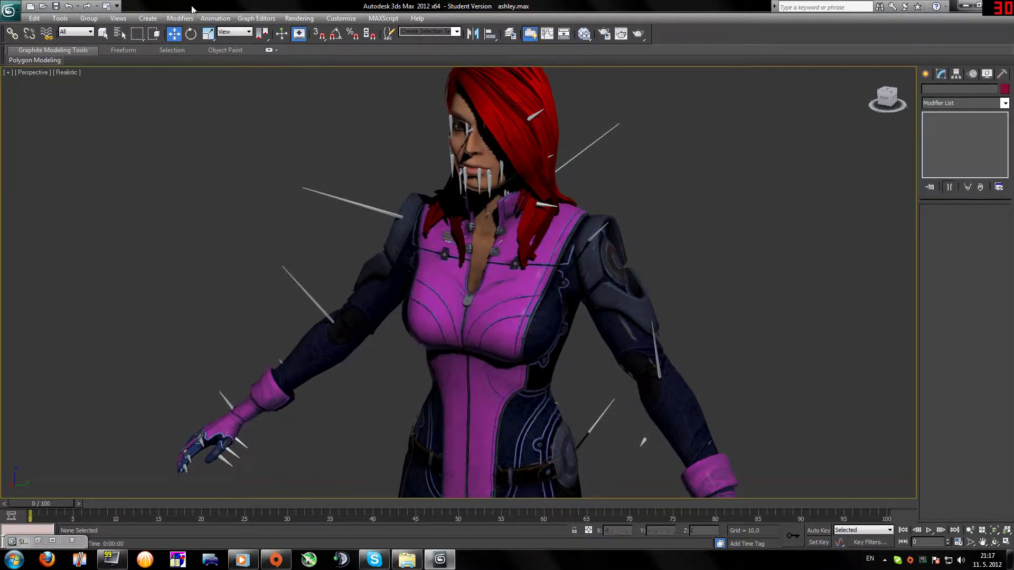
Render the angled perspective view of Ashley in her pink suit, close the rendered frame and view her from the opposite side
{"action": "left_click", "coordinate": [299, 18]}
{"action": "left_click", "coordinate": [301, 34]}
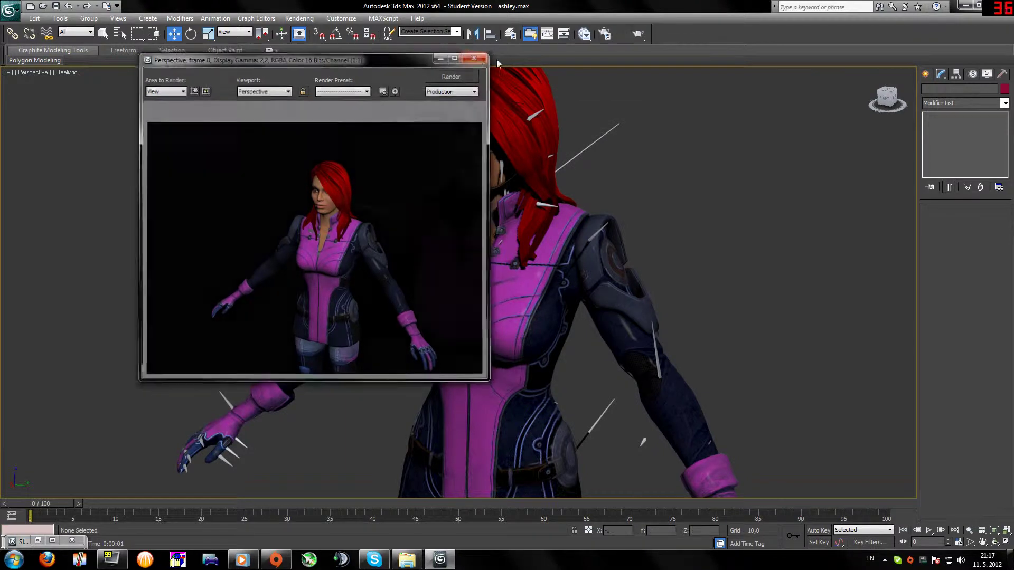
{"action": "left_click", "coordinate": [477, 55]}
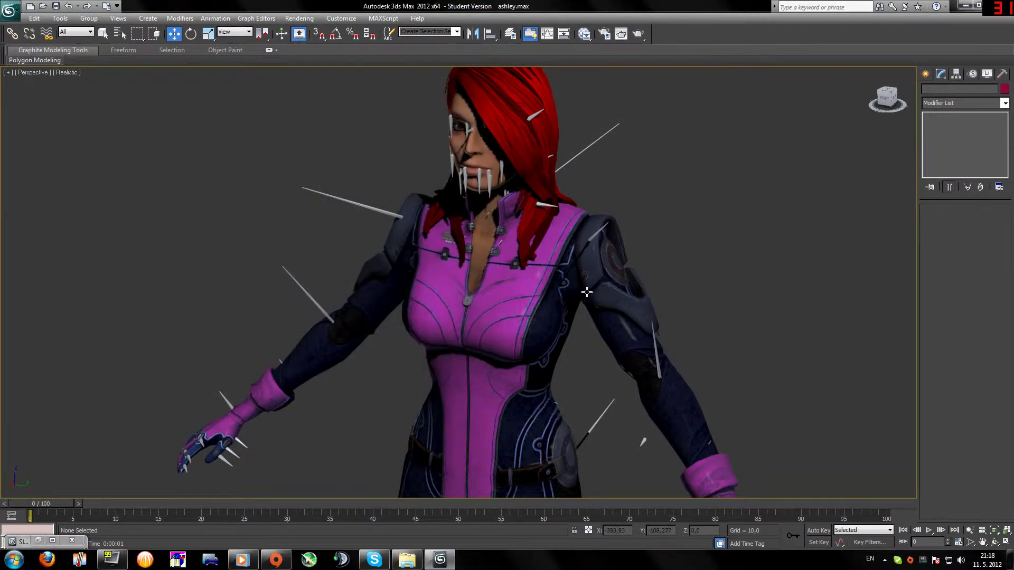
{"action": "left_click_drag", "start_coordinate": [887, 100], "coordinate": [919, 100]}
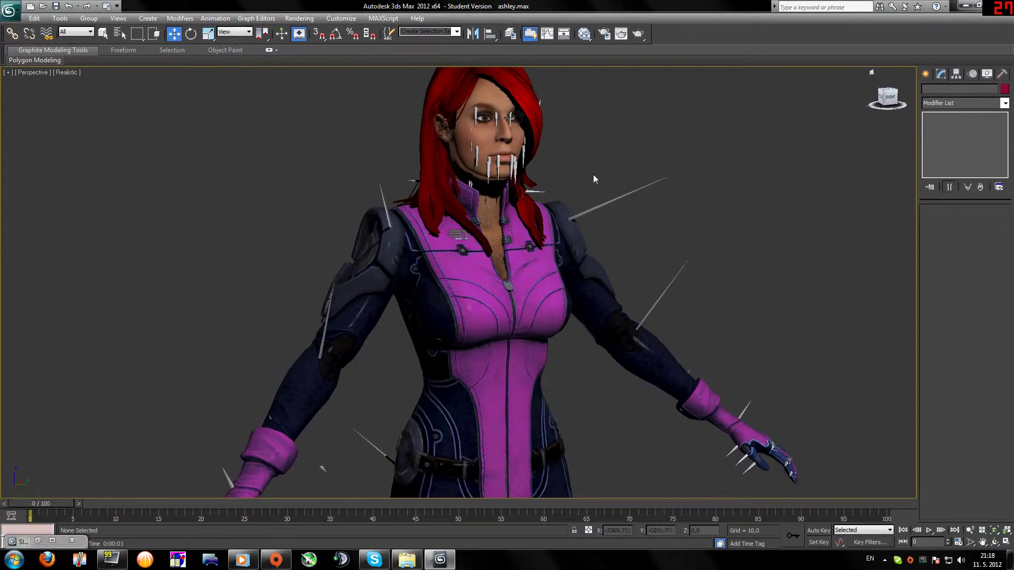